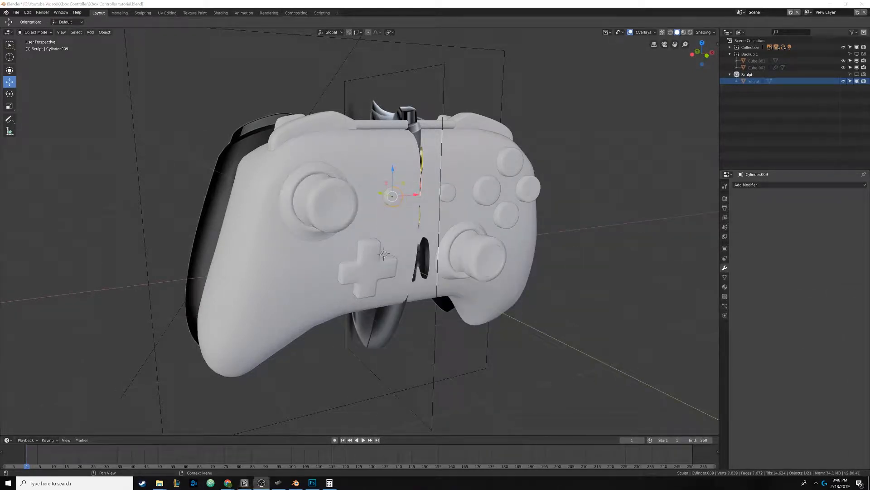
# - Isolate the two small round centre buttons of the controller in local view
pyautogui.moveTo(388, 280); pyautogui.dragTo(340, 262, button='middle')
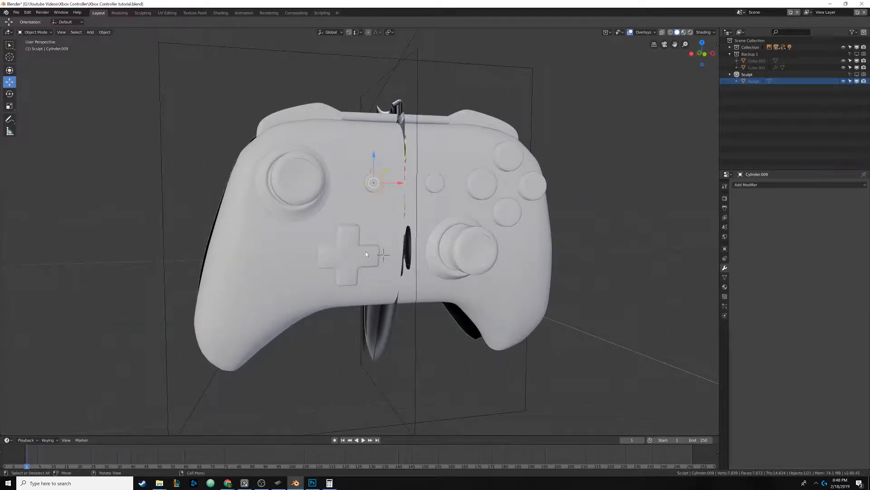
pyautogui.click(437, 198)
pyautogui.moveTo(437, 199); pyautogui.dragTo(392, 214, button='middle')
pyautogui.keyDown('shift'); pyautogui.click(392, 221); pyautogui.keyUp('shift')
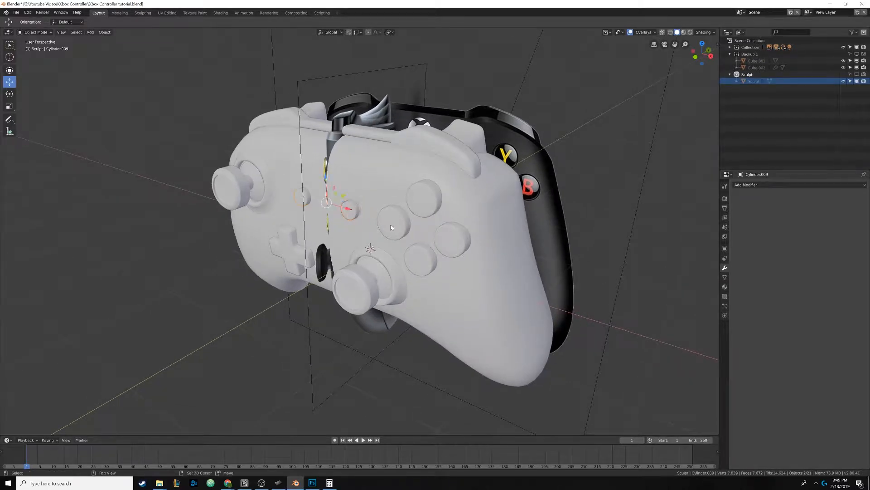
pyautogui.press('KP_Divide')
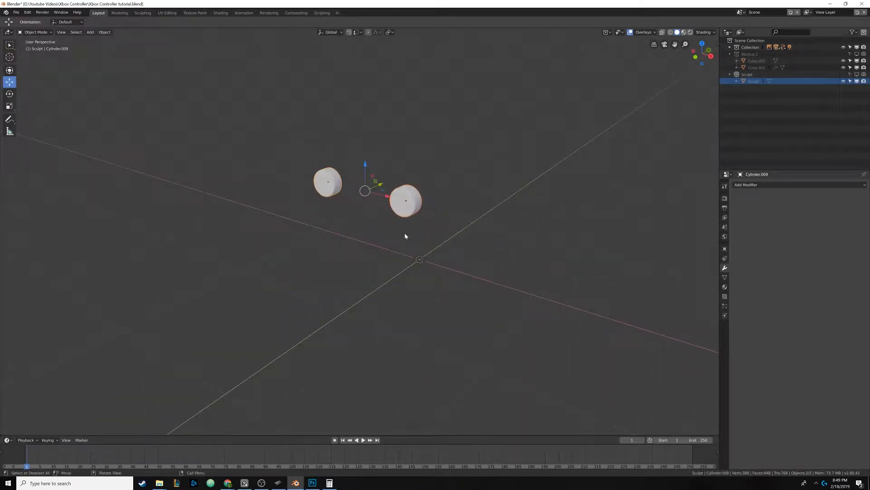
# - Delete the flat back cap faces of both button cylinders in Edit Mode, leaving their backs open, and return to Object Mode
pyautogui.moveTo(407, 236); pyautogui.dragTo(345, 247, button='middle')
pyautogui.press('Tab')
pyautogui.hotkey('alt', 'a')
pyautogui.scroll(3, 332, 249)
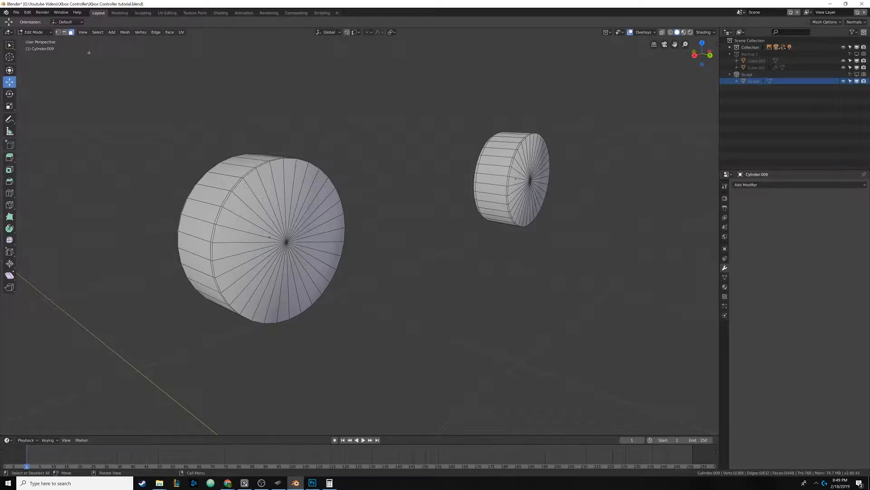
pyautogui.moveTo(310, 203); pyautogui.dragTo(288, 231, button='middle')
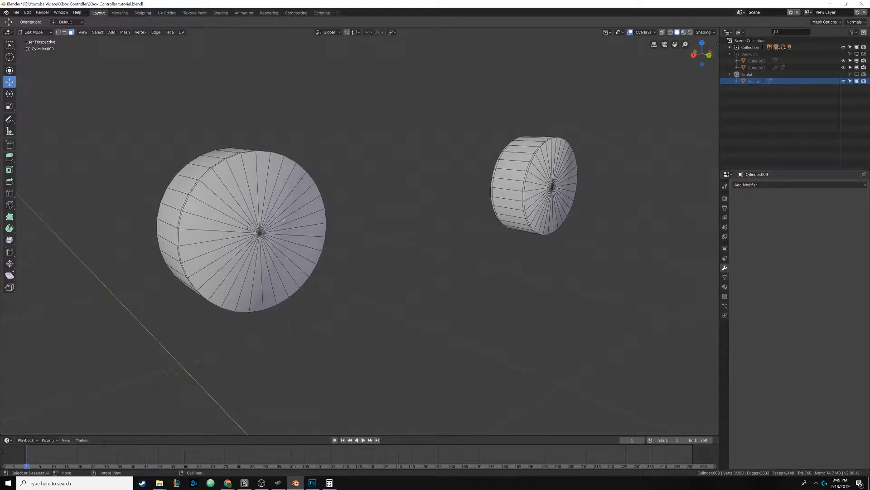
pyautogui.press('c')
pyautogui.moveTo(299, 240)
pyautogui.mouseDown()
pyautogui.moveTo(272, 172)
pyautogui.moveTo(290, 290)
pyautogui.moveTo(326, 229)
pyautogui.mouseUp()
pyautogui.moveTo(564, 175)
pyautogui.mouseDown()
pyautogui.moveTo(542, 150)
pyautogui.moveTo(546, 217)
pyautogui.moveTo(552, 190)
pyautogui.mouseUp()
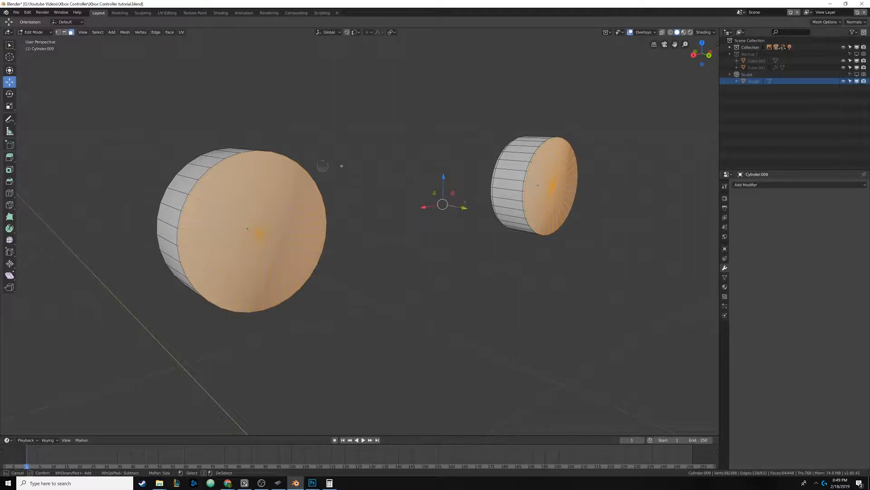
pyautogui.press('Escape')
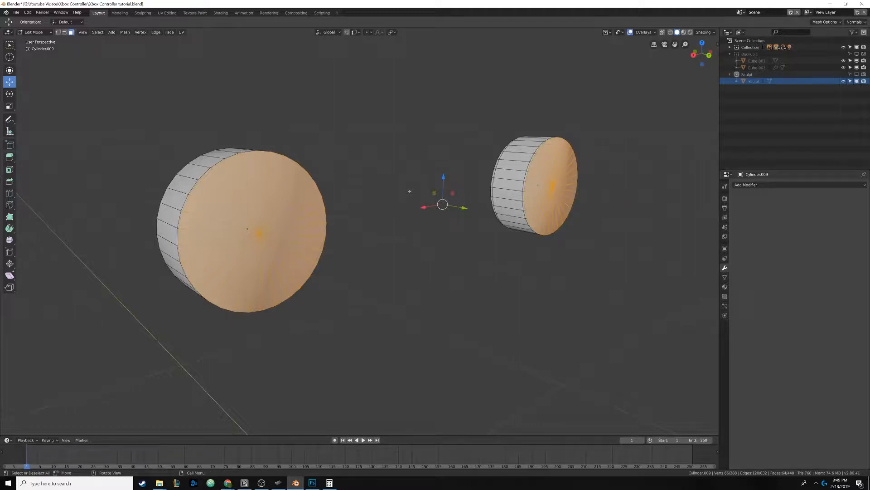
pyautogui.press('x')
pyautogui.click(407, 204)
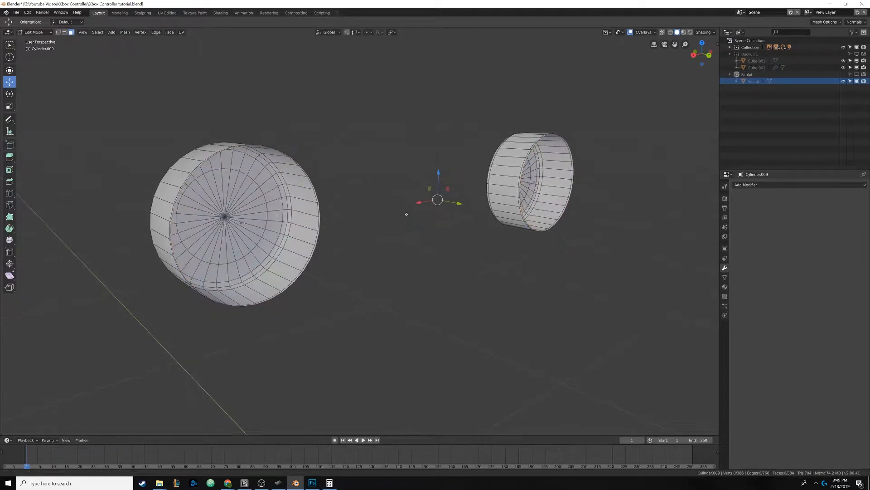
pyautogui.moveTo(407, 214); pyautogui.dragTo(383, 211, button='middle')
pyautogui.scroll(-5, 383, 211)
pyautogui.press('Tab')
pyautogui.moveTo(318, 231); pyautogui.dragTo(411, 229, button='middle')
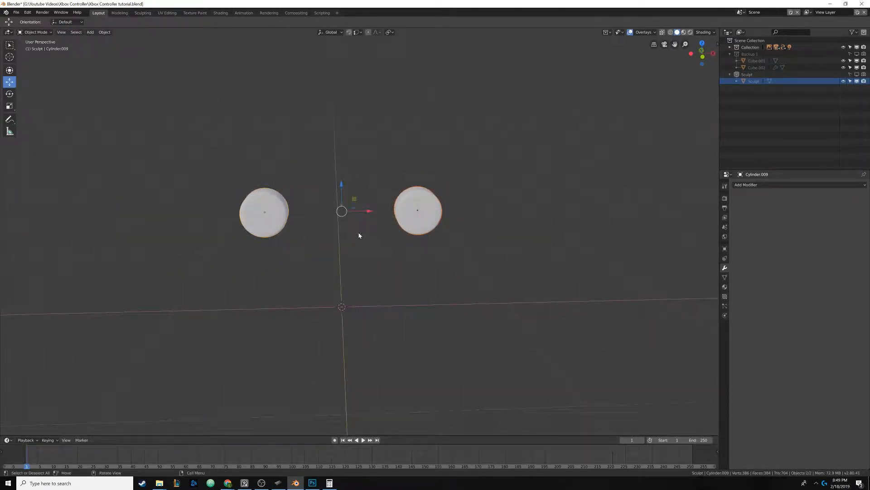
# - Mark a UV seam on the edge loop around the rim of the front face of both buttons
pyautogui.moveTo(408, 206); pyautogui.dragTo(268, 262, button='middle')
pyautogui.press('Tab')
pyautogui.scroll(3, 326, 235)
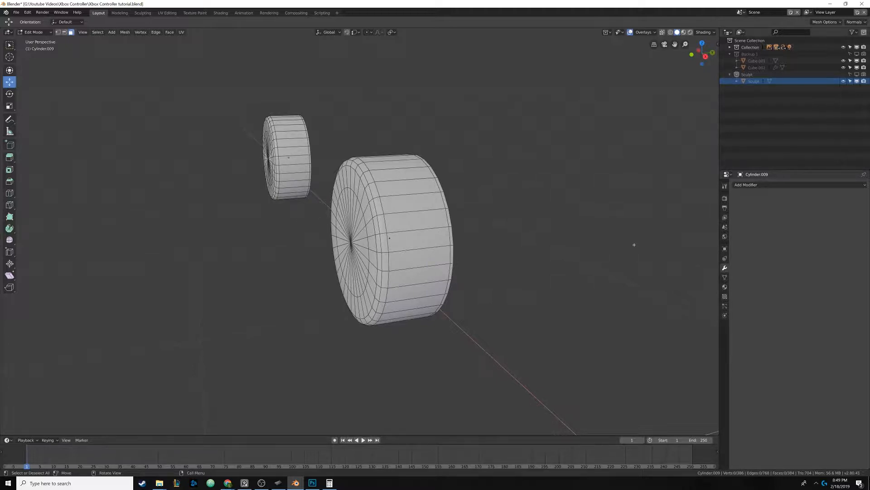
pyautogui.moveTo(679, 245); pyautogui.dragTo(589, 230, button='middle')
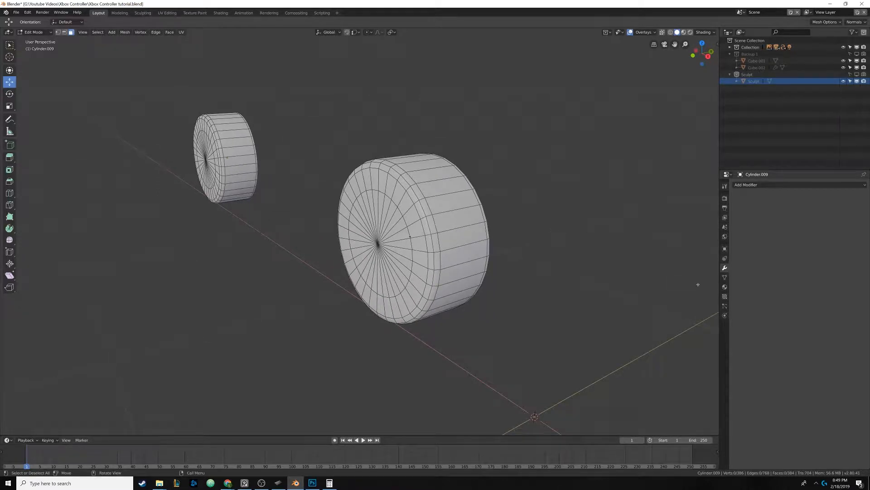
pyautogui.click(66, 33)
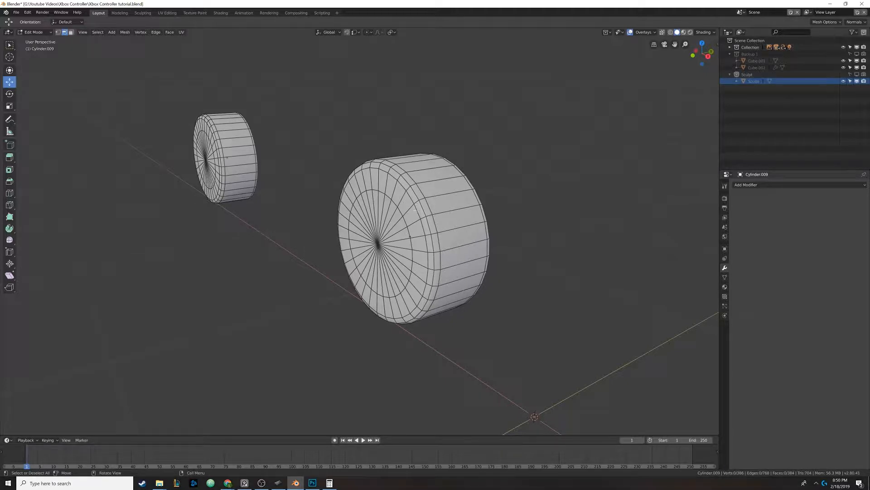
pyautogui.moveTo(415, 209); pyautogui.dragTo(404, 212, button='middle')
pyautogui.keyDown('alt'); pyautogui.click(403, 213); pyautogui.keyUp('alt')
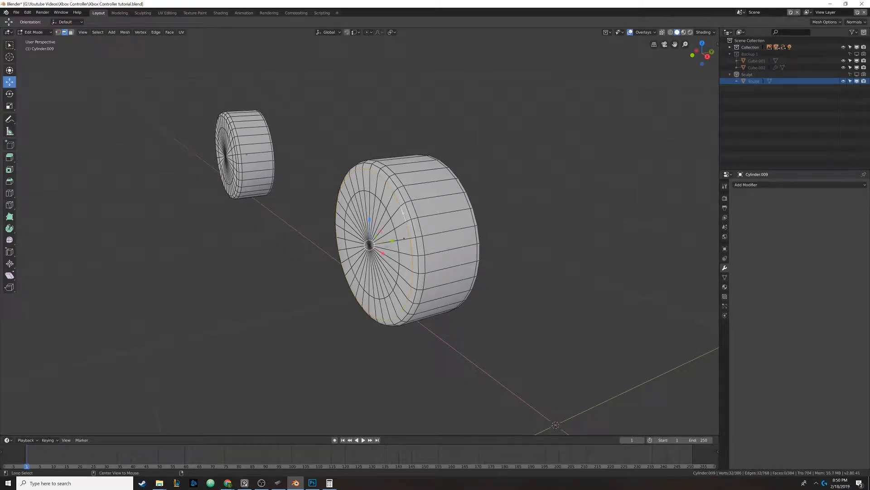
pyautogui.keyDown('alt'); pyautogui.keyDown('shift'); pyautogui.click(219, 156); pyautogui.keyUp('shift'); pyautogui.keyUp('alt')
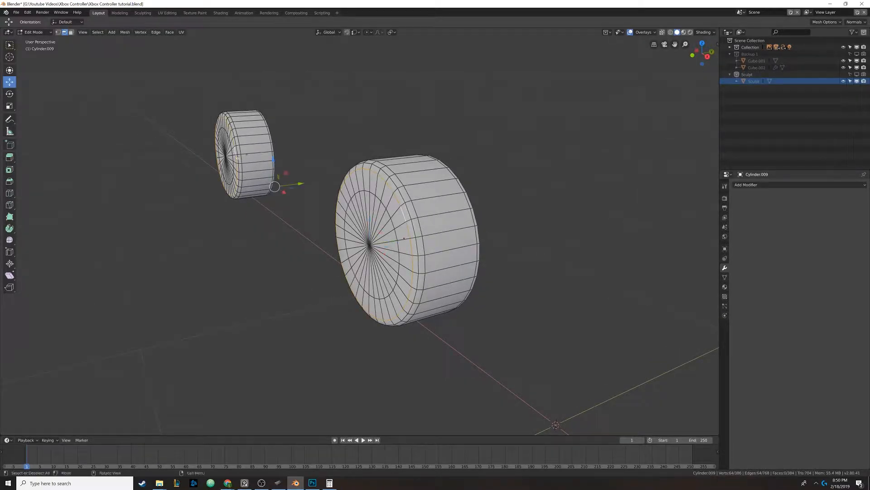
pyautogui.moveTo(219, 156); pyautogui.dragTo(258, 158, button='middle')
pyautogui.rightClick(258, 159)
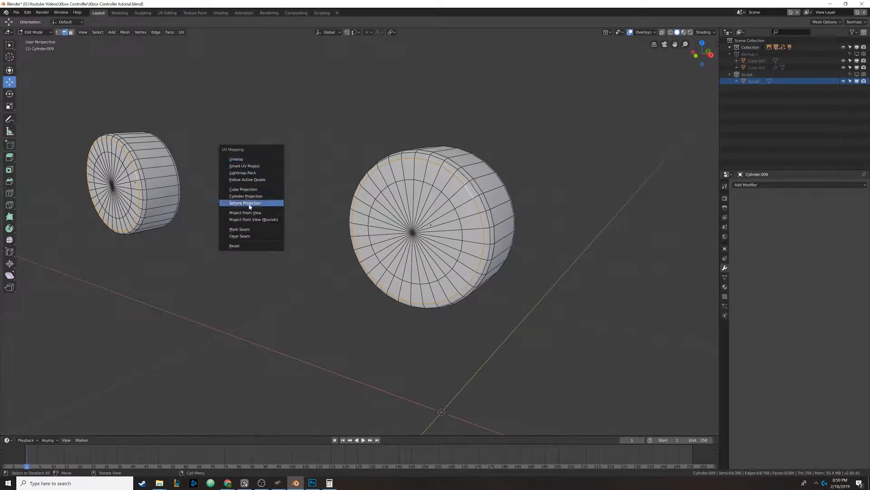
pyautogui.click(246, 228)
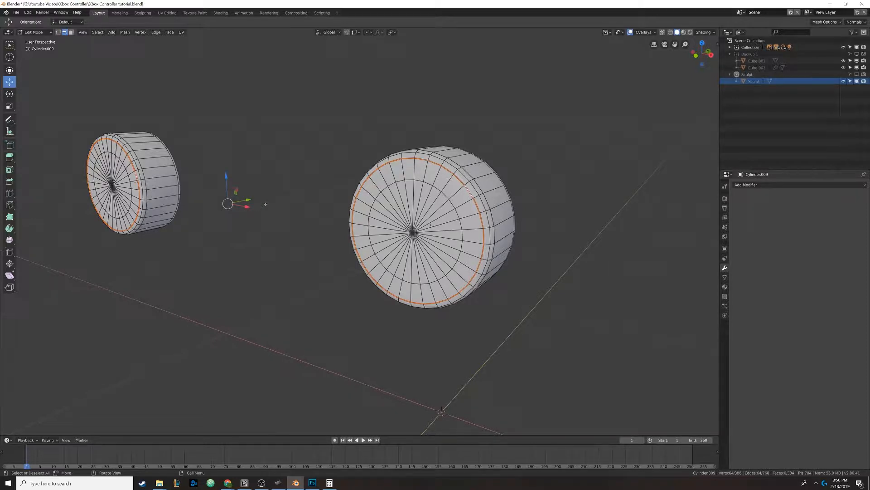
# - Unwrap the complete meshes of both buttons together and show their UV layout in the UV Editing workspace
pyautogui.press('a')
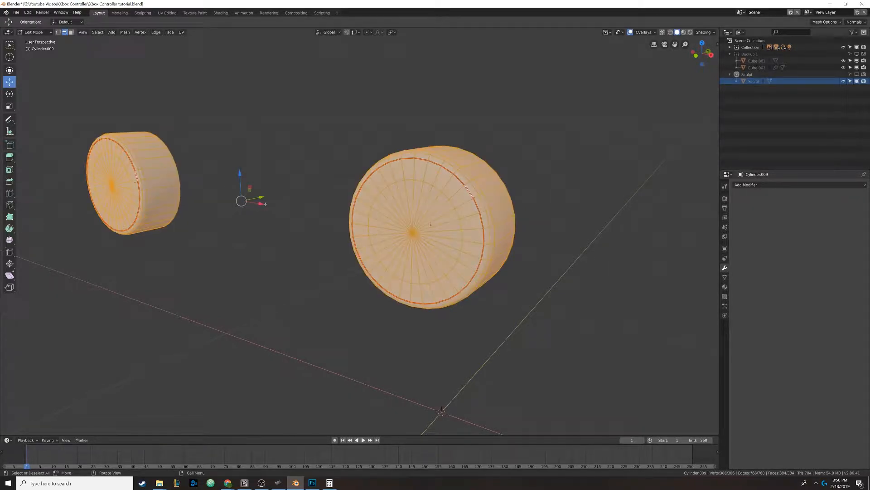
pyautogui.press('u')
pyautogui.click(294, 129)
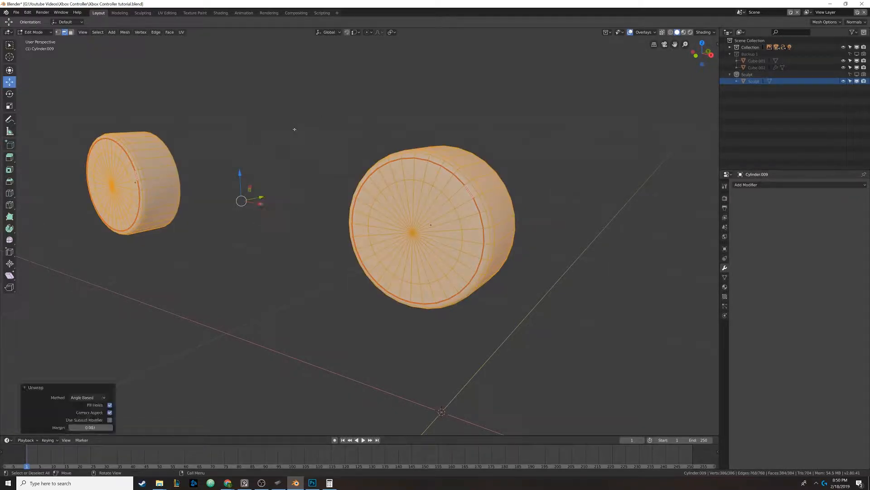
pyautogui.click(167, 13)
pyautogui.moveTo(493, 228); pyautogui.dragTo(544, 268, button='middle')
pyautogui.keyDown('shift'); pyautogui.moveTo(544, 268); pyautogui.dragTo(553, 250, button='middle'); pyautogui.keyUp('shift')
pyautogui.scroll(4, 544, 204)
pyautogui.press('Tab')
pyautogui.keyDown('shift'); pyautogui.moveTo(540, 198); pyautogui.dragTo(540, 234, button='middle'); pyautogui.keyUp('shift')
pyautogui.scroll(5, 540, 234)
pyautogui.press('Tab')
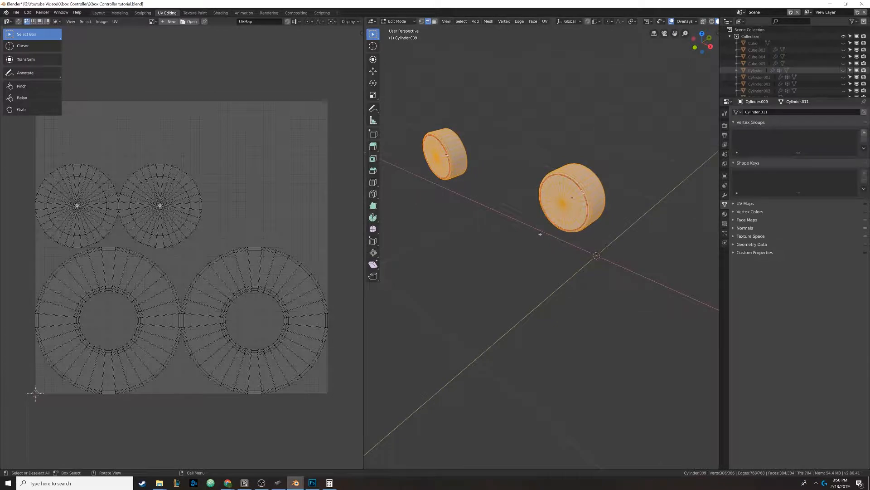
# - Unwrap the nearer button's mesh on its own
pyautogui.press('Tab')
pyautogui.click(580, 189)
pyautogui.press('Tab')
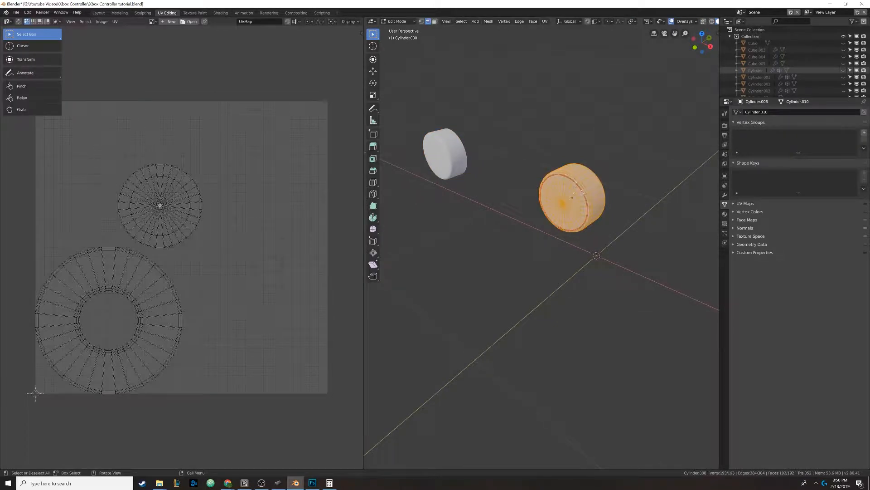
pyautogui.press('u')
pyautogui.click(571, 209)
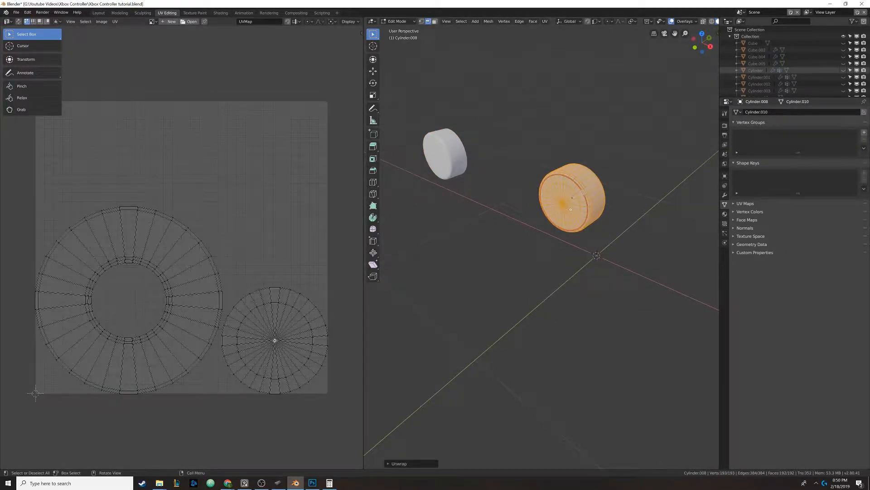
# - Unwrap the farther button's mesh on its own
pyautogui.press('Tab')
pyautogui.click(457, 161)
pyautogui.press('Tab')
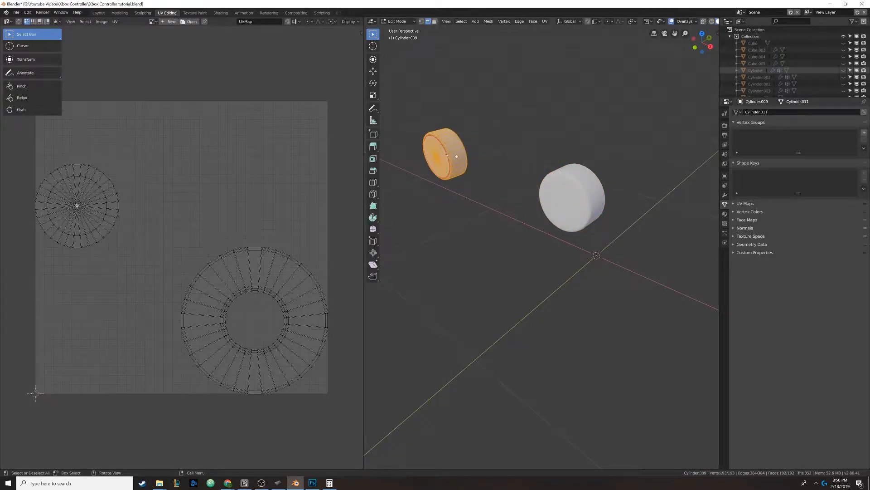
pyautogui.press('u')
pyautogui.click(457, 157)
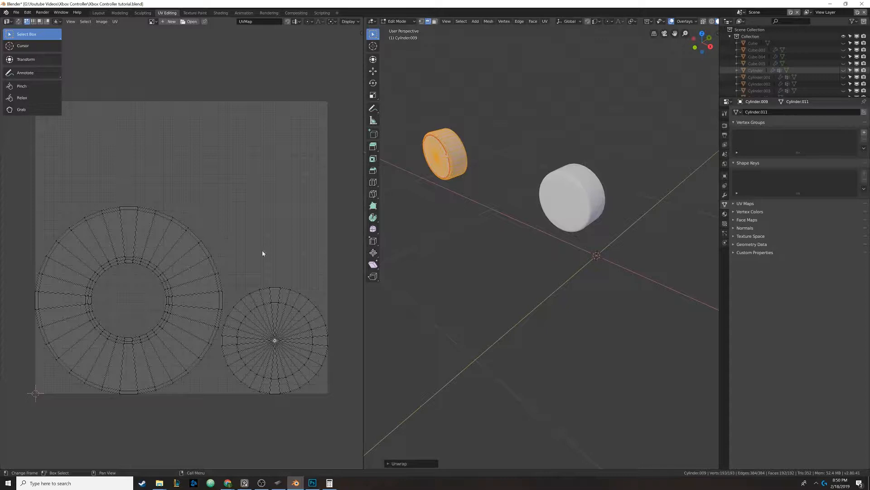
# - Delete the farther button in Object Mode so that only the nearer one remains
pyautogui.click(473, 251)
pyautogui.press('Tab')
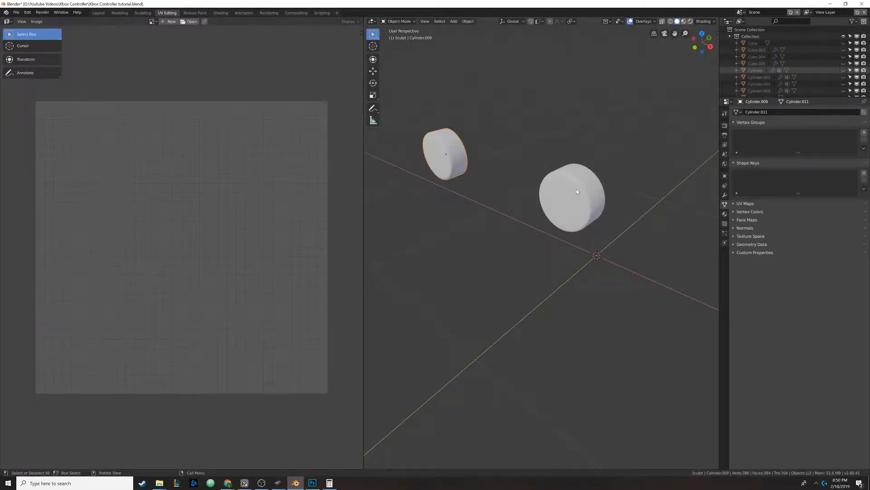
pyautogui.moveTo(575, 189); pyautogui.dragTo(526, 217, button='middle')
pyautogui.click(442, 155)
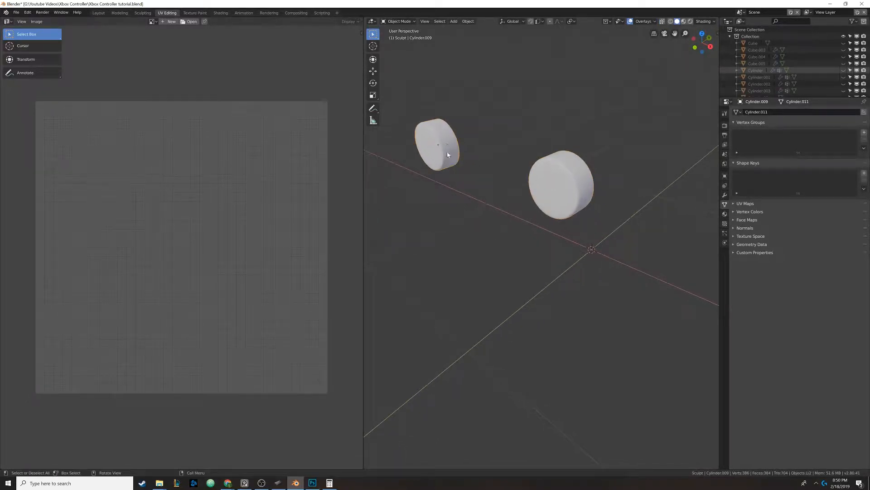
pyautogui.press('x')
pyautogui.click(445, 138)
pyautogui.moveTo(448, 150); pyautogui.dragTo(464, 210, button='middle')
# - Show the remaining button's UV layout in Edit Mode and turn on the stretch display in the UV editor
pyautogui.press('a')
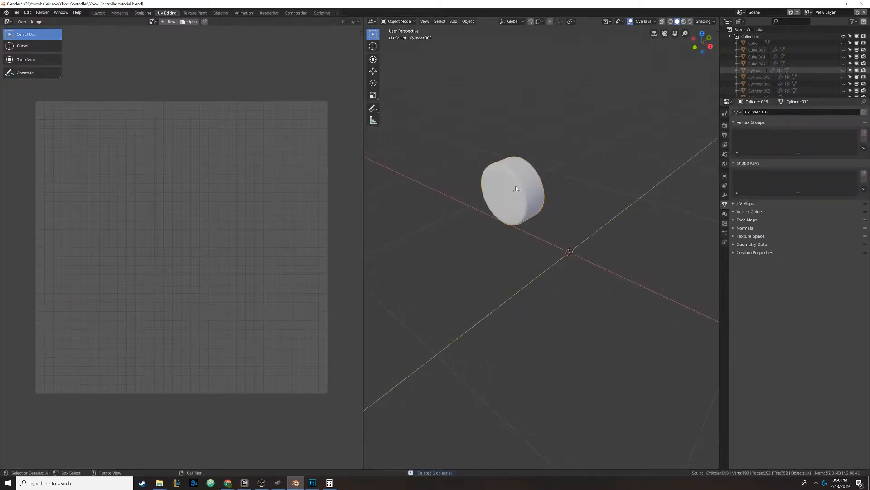
pyautogui.press('Tab')
pyautogui.scroll(3, 482, 221)
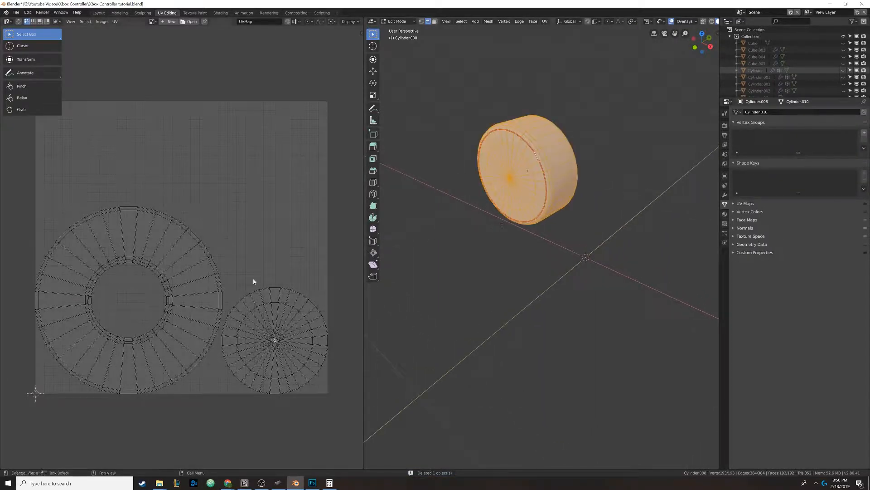
pyautogui.click(348, 22)
pyautogui.click(379, 112)
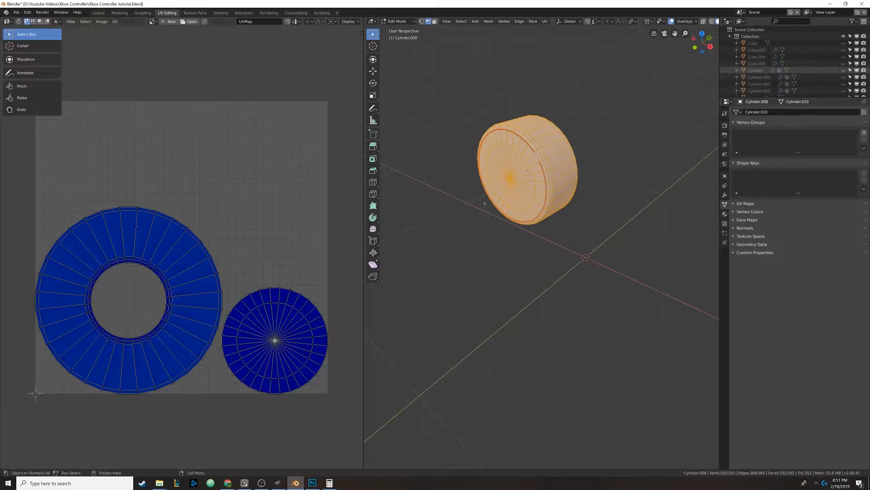
pyautogui.scroll(3, 548, 132)
pyautogui.scroll(-1, 548, 132)
pyautogui.keyDown('shift'); pyautogui.moveTo(549, 132); pyautogui.dragTo(537, 176, button='middle'); pyautogui.keyUp('shift')
pyautogui.scroll(-2, 543, 191)
pyautogui.scroll(1, 535, 176)
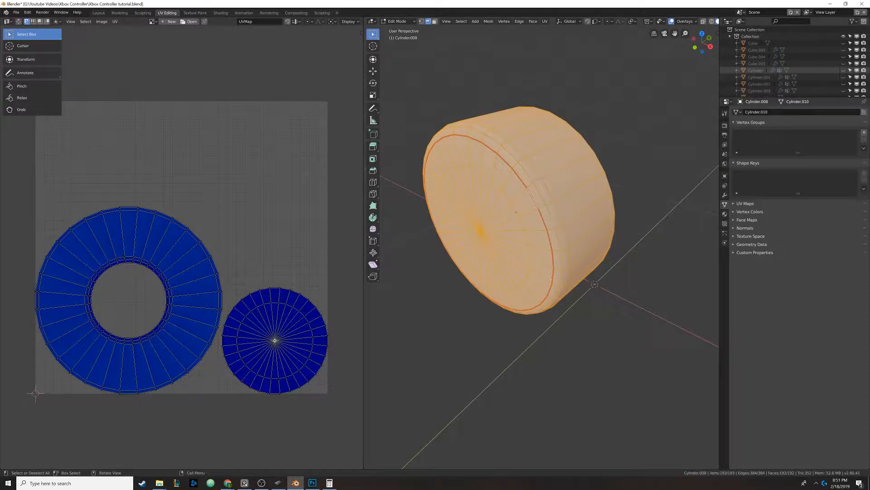
# - Scale down the ring-shaped UV island of the button's side and move it into the lower-left corner of the UV space
pyautogui.press('a')
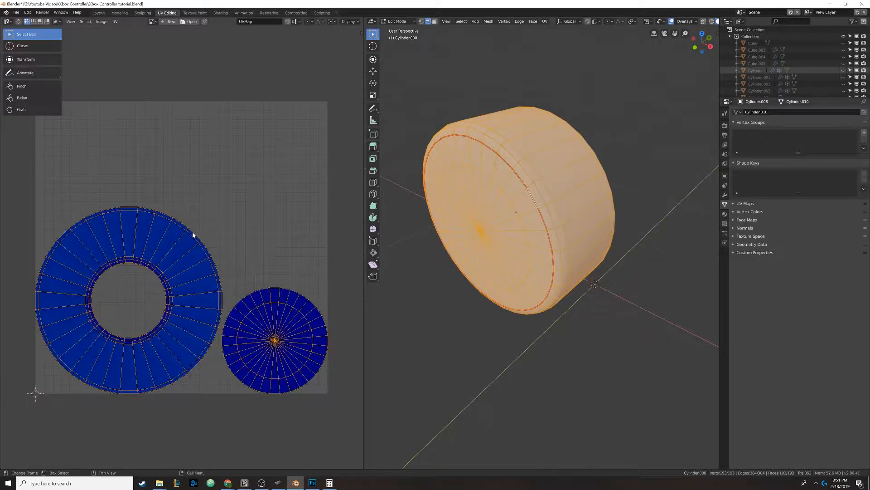
pyautogui.hotkey('alt', 'a')
pyautogui.moveTo(62, 172); pyautogui.dragTo(141, 303)
pyautogui.press('s')
pyautogui.click(179, 364)
pyautogui.press('g')
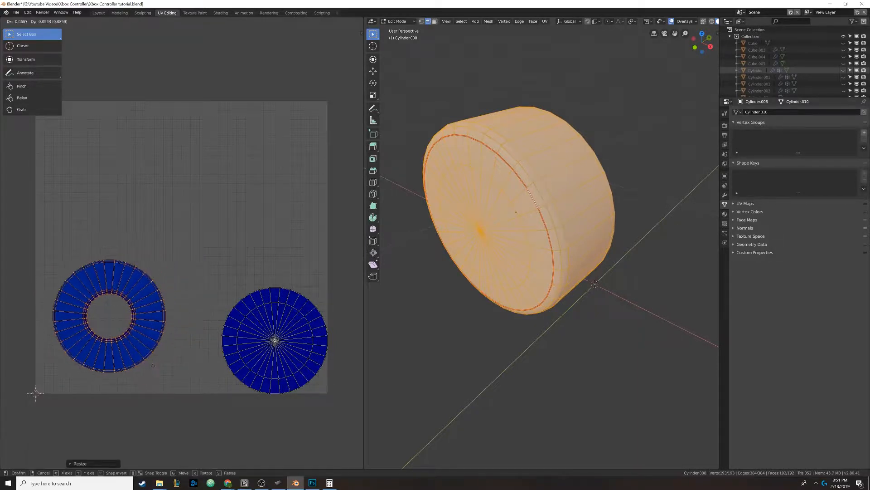
pyautogui.click(141, 381)
pyautogui.press('s')
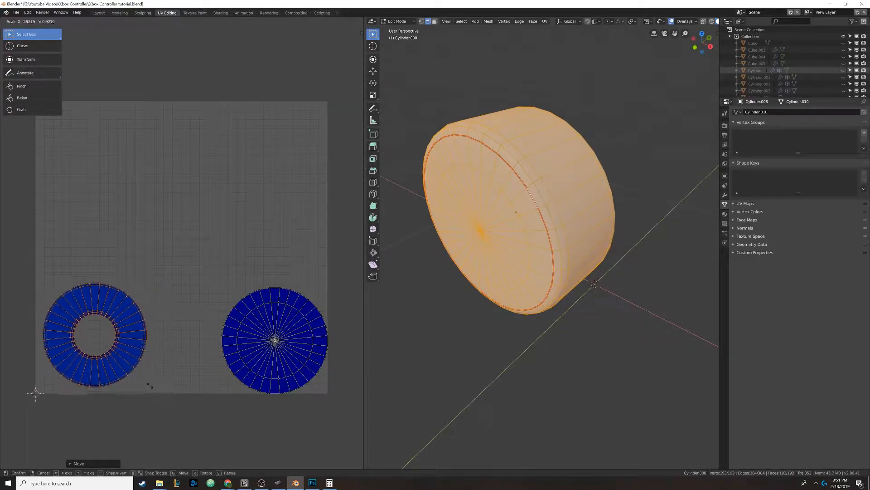
pyautogui.click(140, 356)
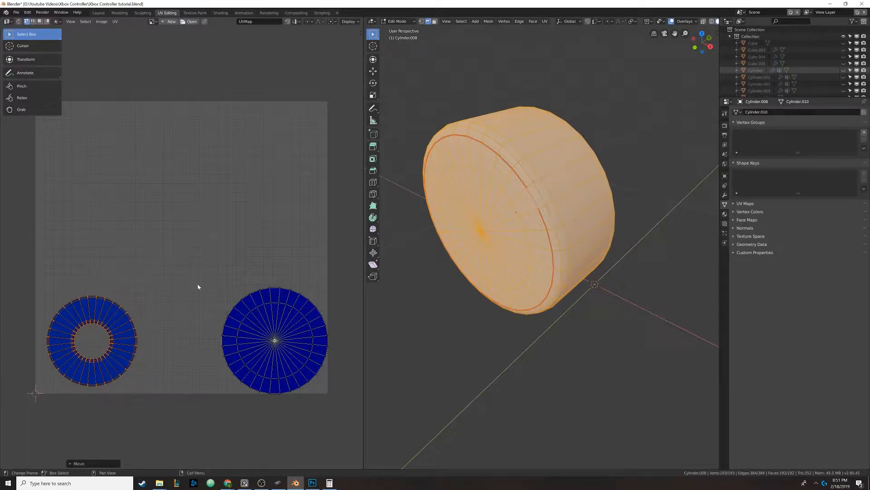
pyautogui.click(130, 358)
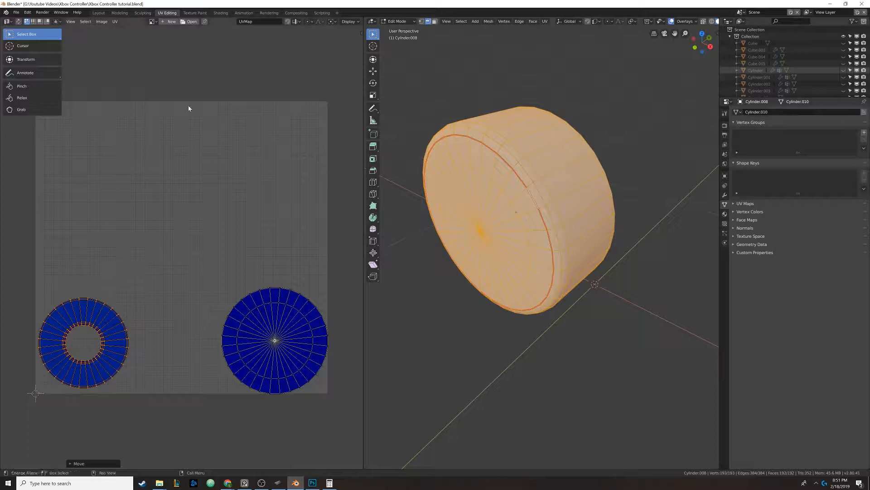
# - Open the MenuButton.png image from the Xbox Controller folder as the background of the UV editor
pyautogui.click(189, 21)
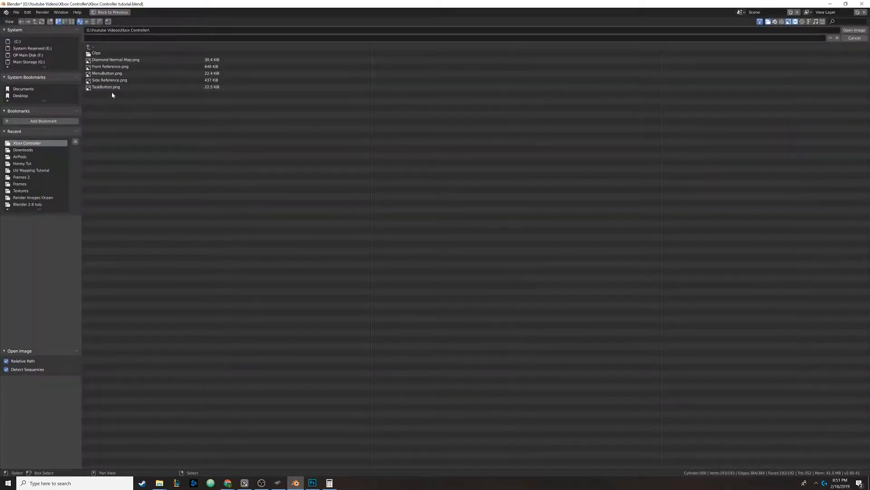
pyautogui.doubleClick(109, 73)
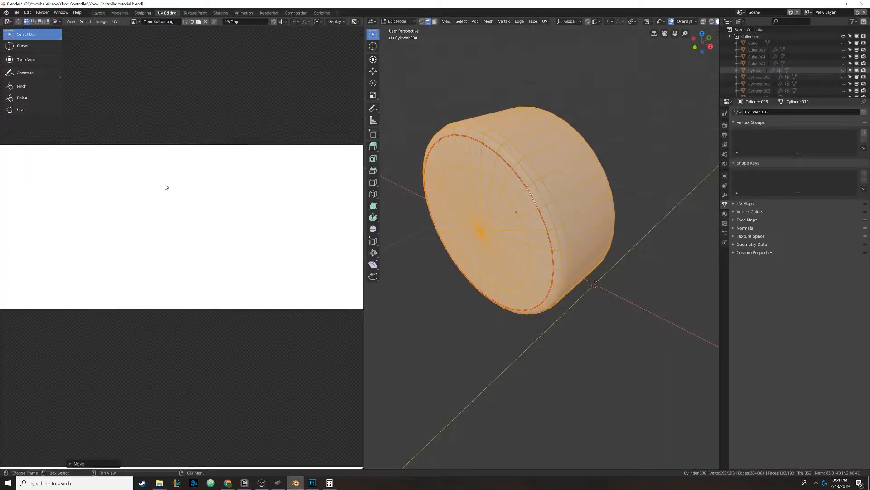
pyautogui.scroll(-12, 166, 186)
pyautogui.scroll(3, 173, 198)
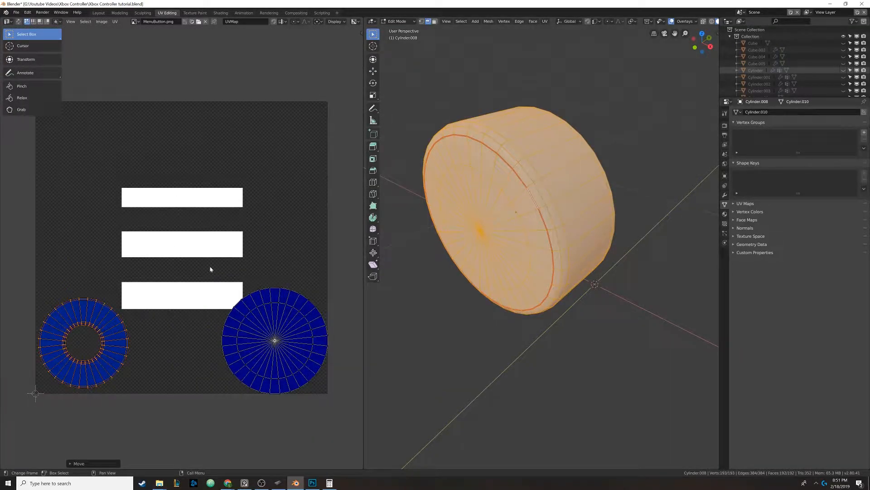
# - Move the circular front-face UV island over the menu icon and scale it up to cover most of the image
pyautogui.hotkey('alt', 'a')
pyautogui.moveTo(190, 246); pyautogui.dragTo(340, 405)
pyautogui.press('g')
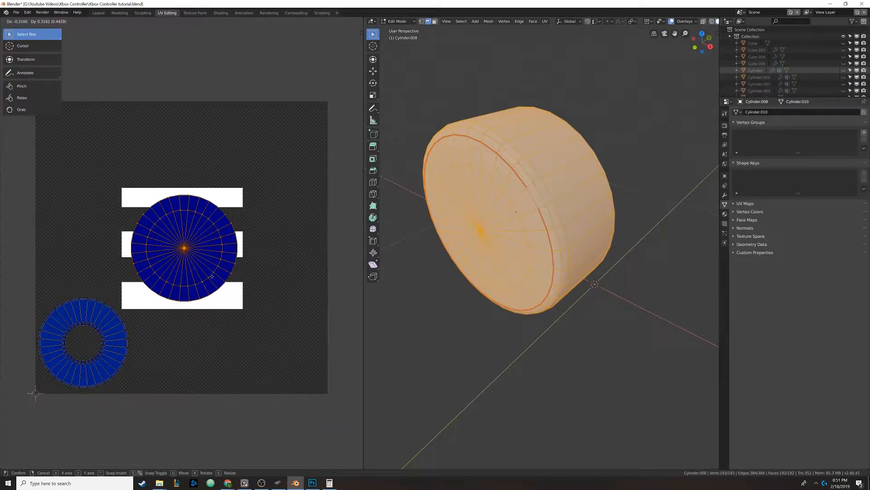
pyautogui.click(212, 276)
pyautogui.press('s')
pyautogui.click(267, 311)
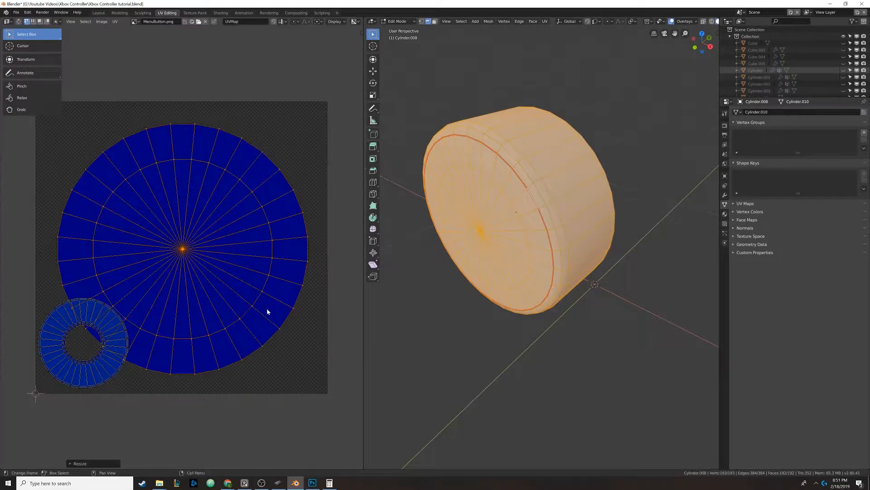
# - Turn off the stretch display, then scale down the circular UV island and recentre it around the three menu bars
pyautogui.click(337, 22)
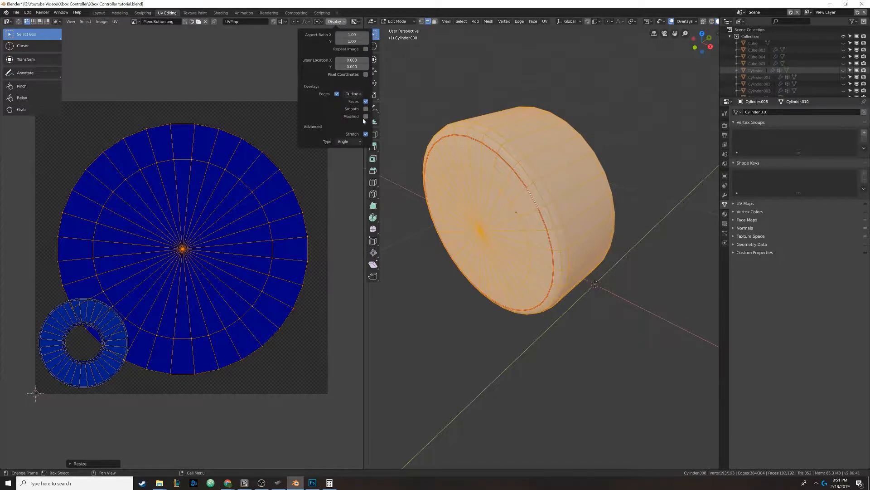
pyautogui.click(366, 134)
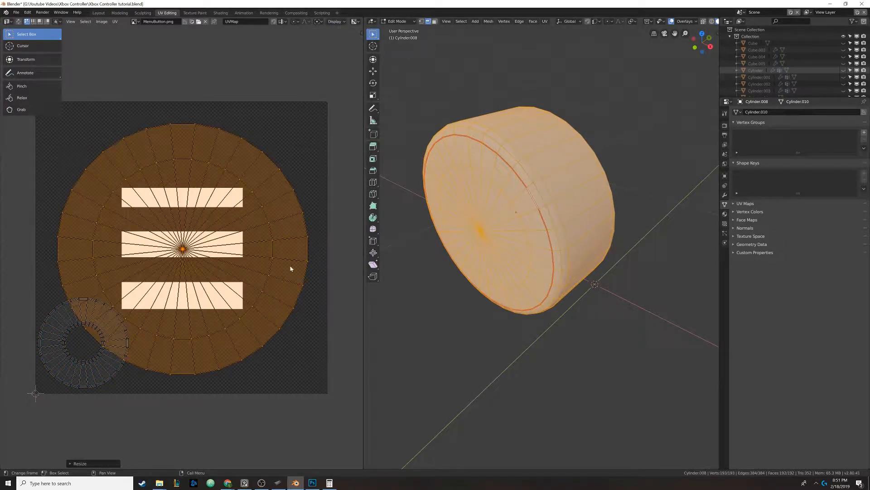
pyautogui.press('s')
pyautogui.press('g')
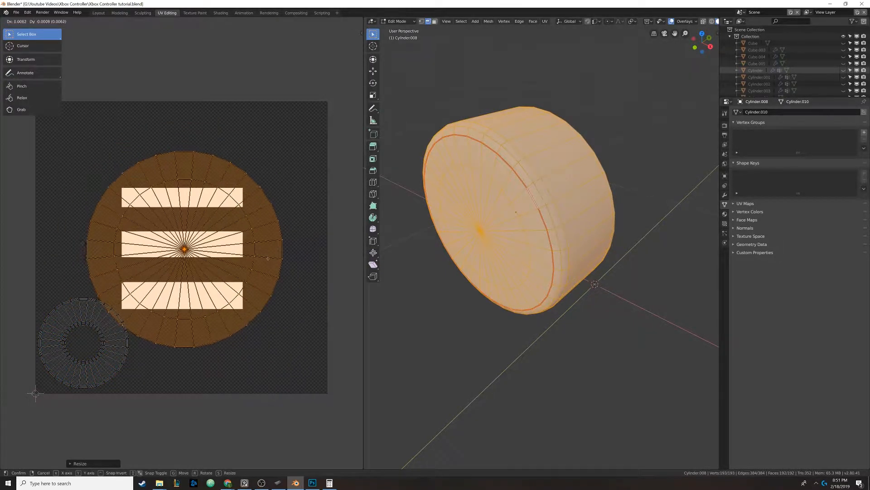
pyautogui.click(268, 258)
# - Clear the selection, switch to face selection and circle-select the faces of the button's front cap
pyautogui.hotkey('alt', 'a')
pyautogui.press('c')
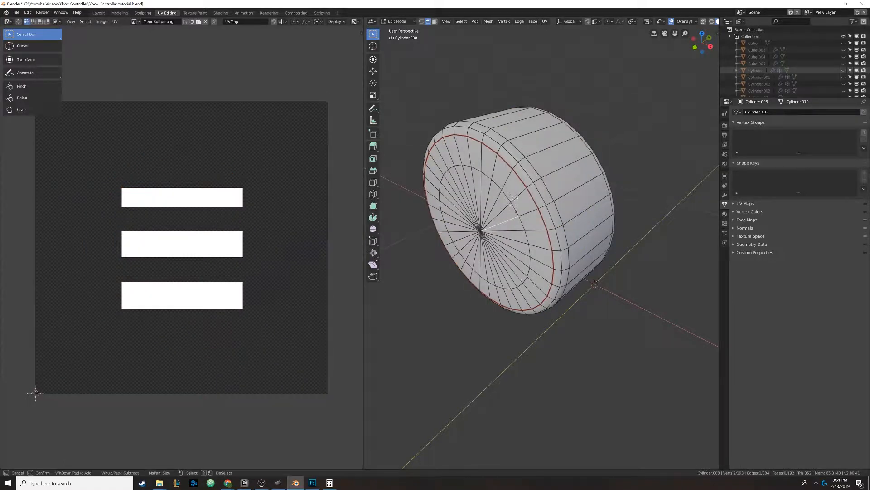
pyautogui.moveTo(512, 199)
pyautogui.mouseDown()
pyautogui.moveTo(454, 181)
pyautogui.moveTo(455, 252)
pyautogui.moveTo(503, 238)
pyautogui.mouseUp()
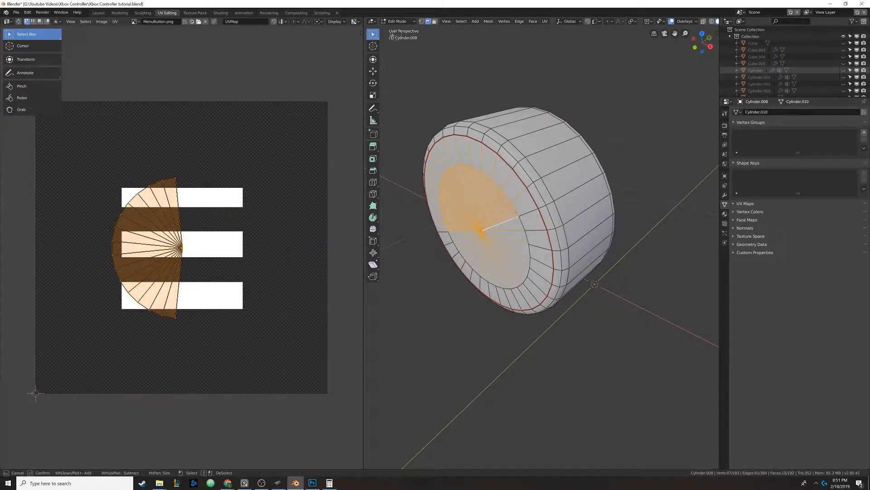
pyautogui.click(434, 21)
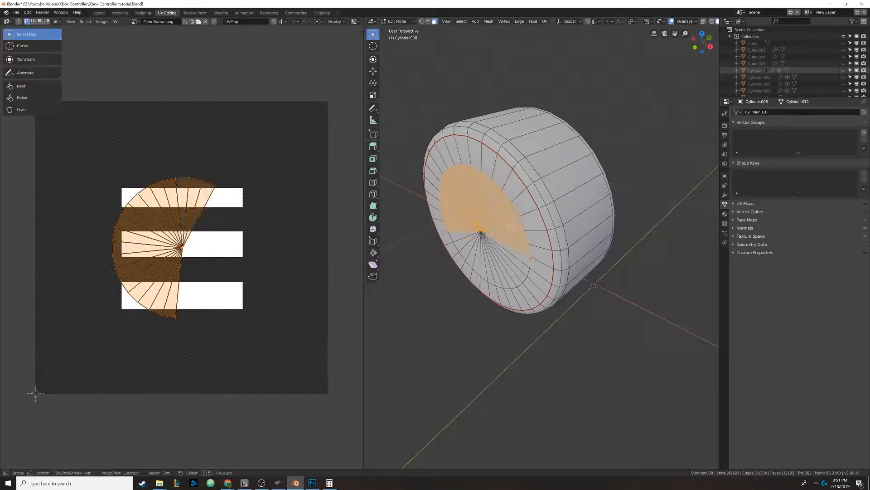
pyautogui.moveTo(510, 227)
pyautogui.mouseDown()
pyautogui.moveTo(467, 263)
pyautogui.moveTo(442, 213)
pyautogui.moveTo(472, 149)
pyautogui.moveTo(530, 231)
pyautogui.moveTo(522, 300)
pyautogui.moveTo(476, 290)
pyautogui.moveTo(431, 191)
pyautogui.moveTo(439, 204)
pyautogui.mouseUp()
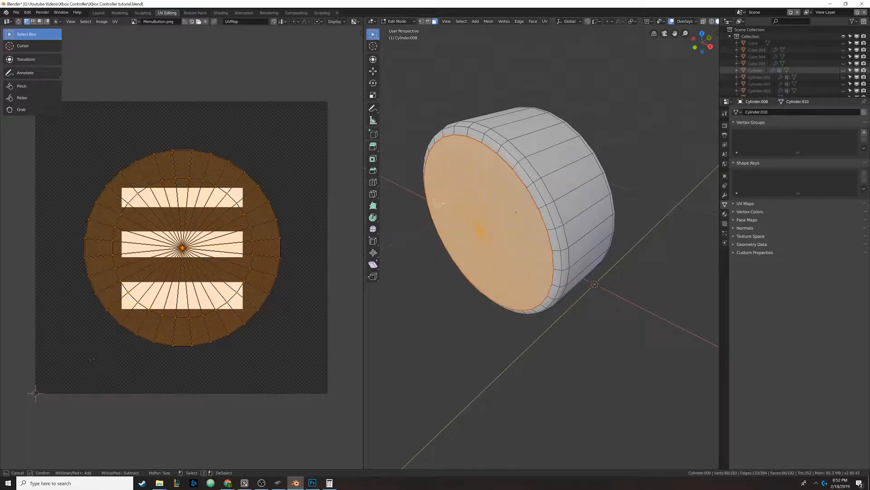
pyautogui.moveTo(446, 203)
pyautogui.mouseDown(button='middle')
pyautogui.moveTo(505, 204)
pyautogui.moveTo(497, 218)
pyautogui.moveTo(446, 209)
pyautogui.mouseUp(button='middle')
pyautogui.press('Escape')
# - Clear the face selection and circle-select only the front cap faces inside the seam again
pyautogui.hotkey('alt', 'a')
pyautogui.press('c')
pyautogui.moveTo(508, 181)
pyautogui.mouseDown()
pyautogui.moveTo(476, 147)
pyautogui.moveTo(505, 154)
pyautogui.moveTo(479, 94)
pyautogui.moveTo(433, 126)
pyautogui.moveTo(435, 181)
pyautogui.moveTo(507, 252)
pyautogui.moveTo(541, 174)
pyautogui.moveTo(541, 150)
pyautogui.mouseUp()
pyautogui.press('Escape')
pyautogui.moveTo(542, 149); pyautogui.dragTo(606, 294, button='middle')
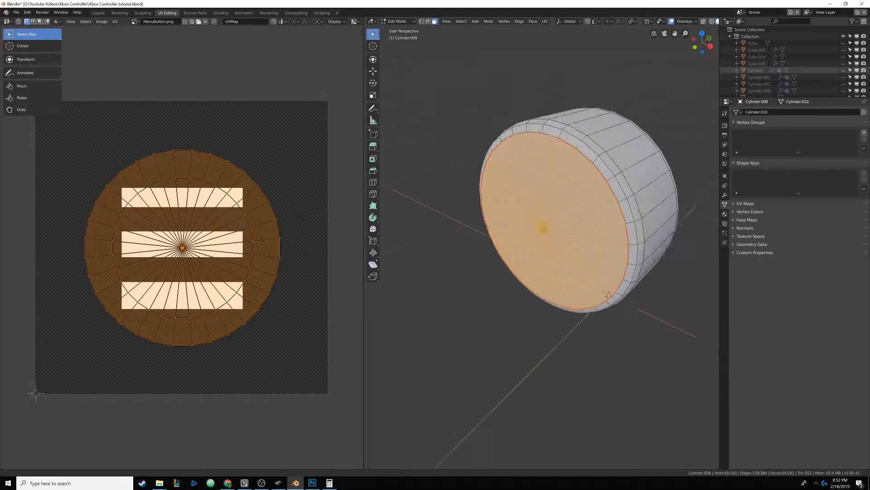
pyautogui.moveTo(541, 218)
pyautogui.mouseDown(button='middle')
pyautogui.moveTo(575, 210)
pyautogui.moveTo(542, 212)
pyautogui.mouseUp(button='middle')
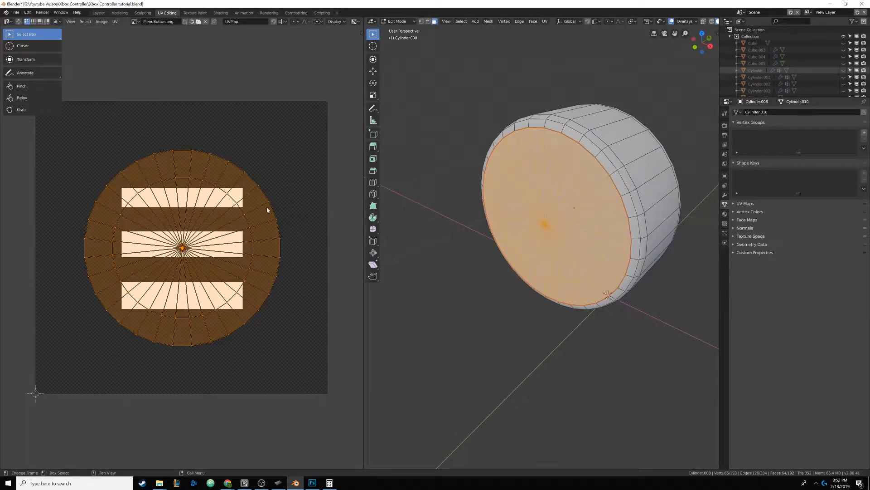
# - Scale the front cap's UV island down slightly and move it so the menu bars are centred inside it
pyautogui.press('g')
pyautogui.click(259, 301)
pyautogui.press('s')
pyautogui.click(272, 305)
pyautogui.press('g')
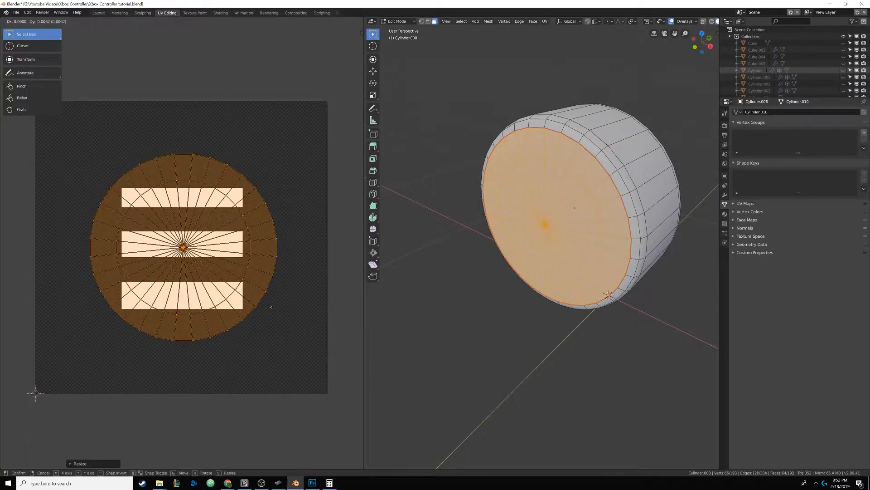
pyautogui.click(231, 266)
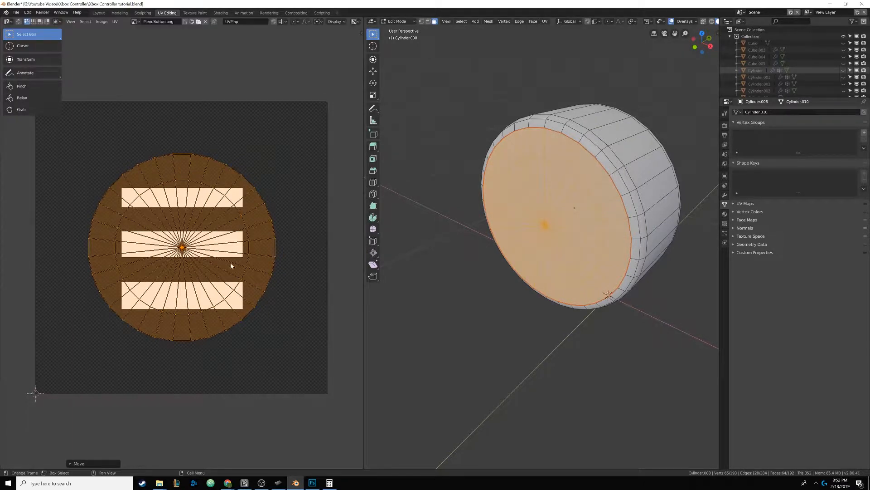
# - Return the button to Object Mode and switch to the Shading workspace with the button framed in the viewport
pyautogui.press('Tab')
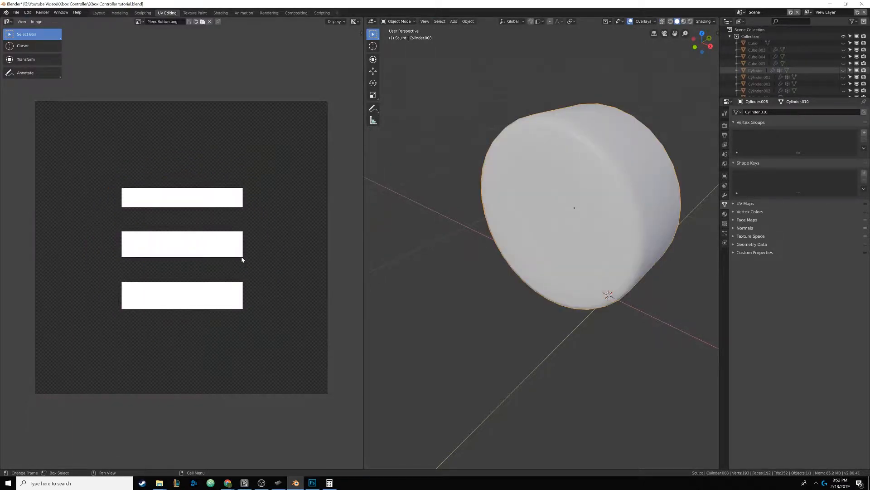
pyautogui.scroll(-2, 241, 257)
pyautogui.press('Tab')
pyautogui.scroll(2, 242, 257)
pyautogui.press('Tab')
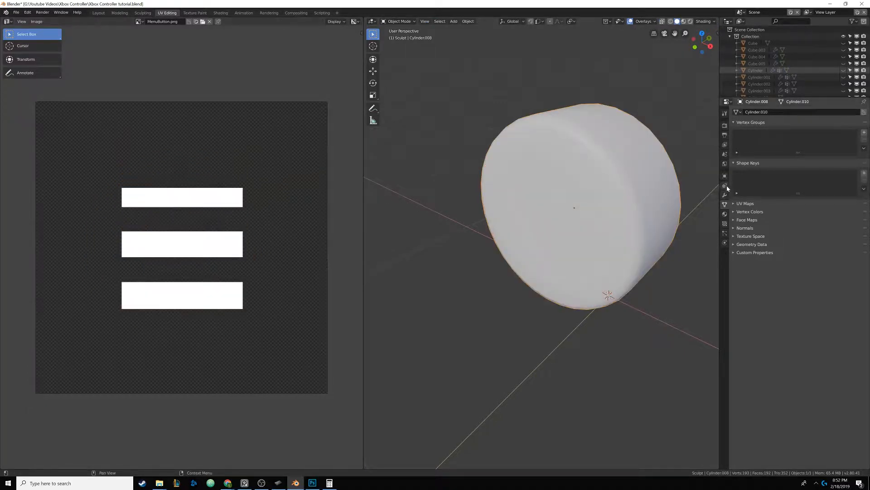
pyautogui.click(221, 13)
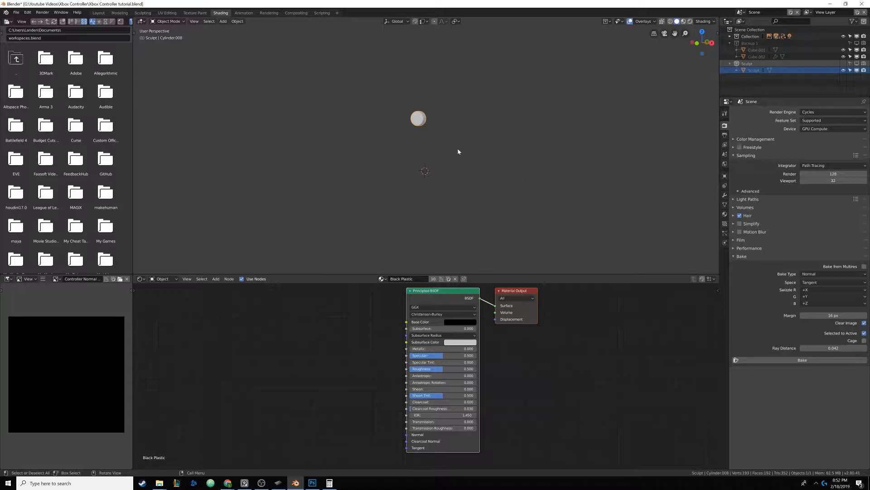
pyautogui.press('KP_Decimal')
# - Make the button's Black Plastic material a single-user copy and rename it "Menu Button"
pyautogui.click(726, 214)
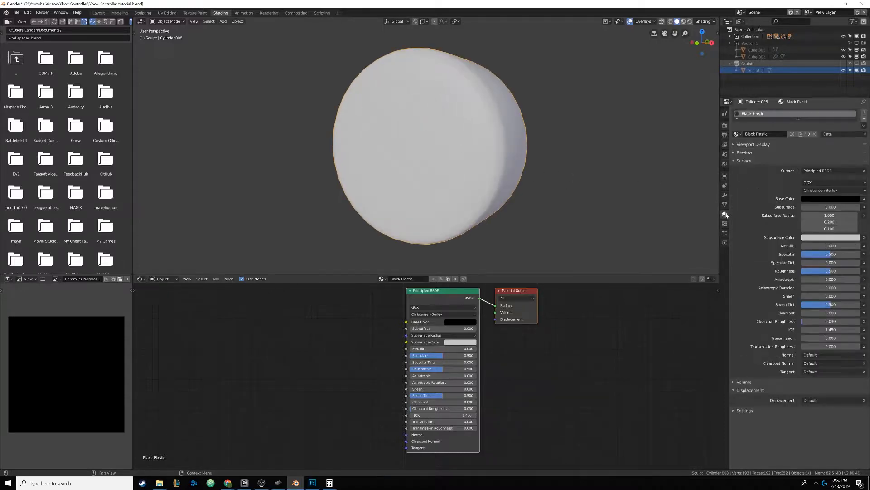
pyautogui.click(793, 134)
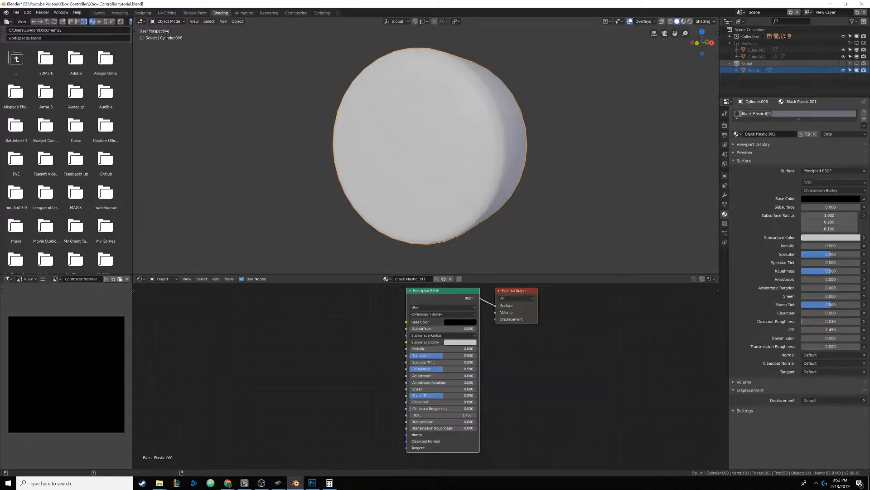
pyautogui.write('Menu li')
pyautogui.write('tton')
pyautogui.press('Return')
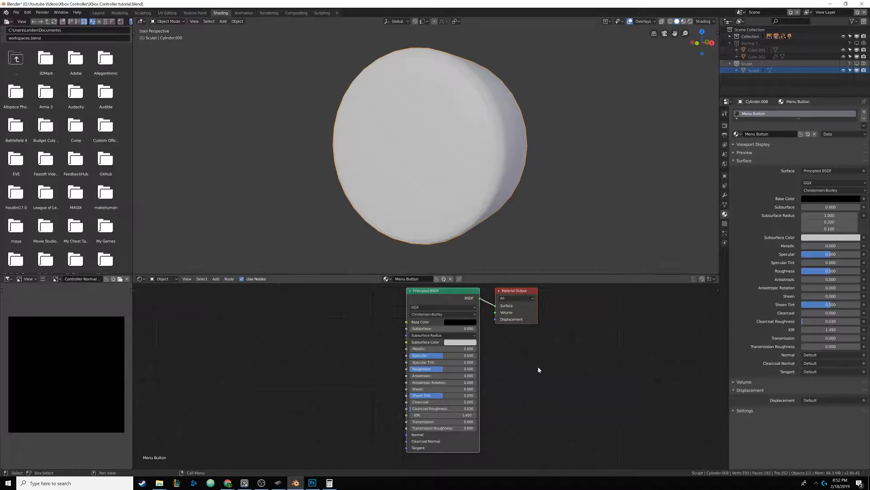
# - Add an Image Texture node before the Principled BSDF in the Menu Button material
pyautogui.scroll(-1, 535, 370)
pyautogui.moveTo(367, 347); pyautogui.dragTo(395, 349, button='middle')
pyautogui.hotkey('shift', 'a')
pyautogui.click(346, 329)
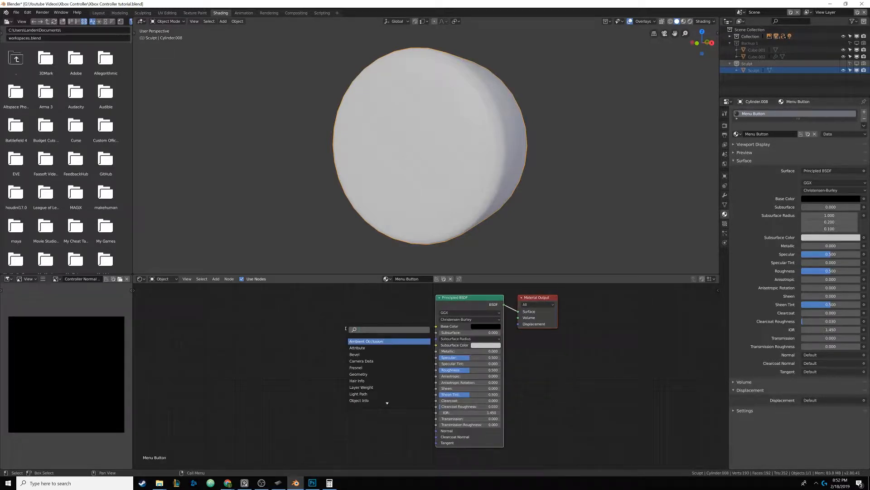
pyautogui.write('image')
pyautogui.press('Return')
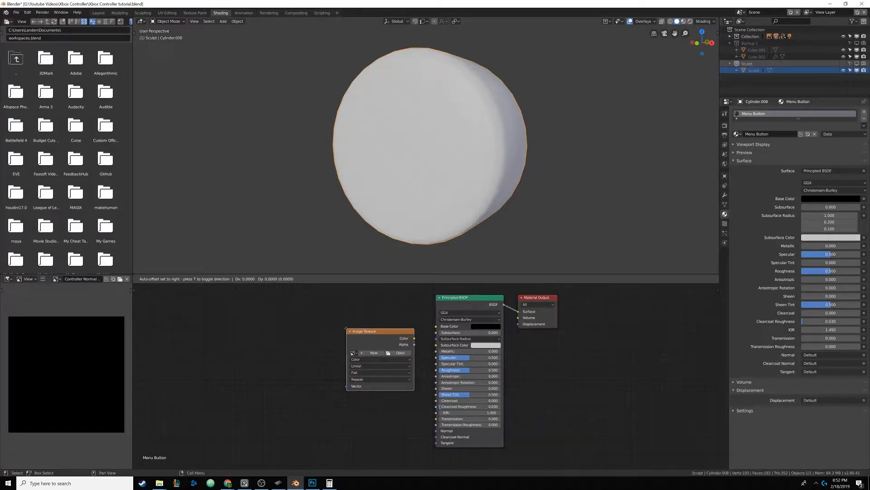
pyautogui.click(290, 313)
# - Load MenuButton.png into the Image Texture node and position the node away from the Principled BSDF
pyautogui.click(345, 338)
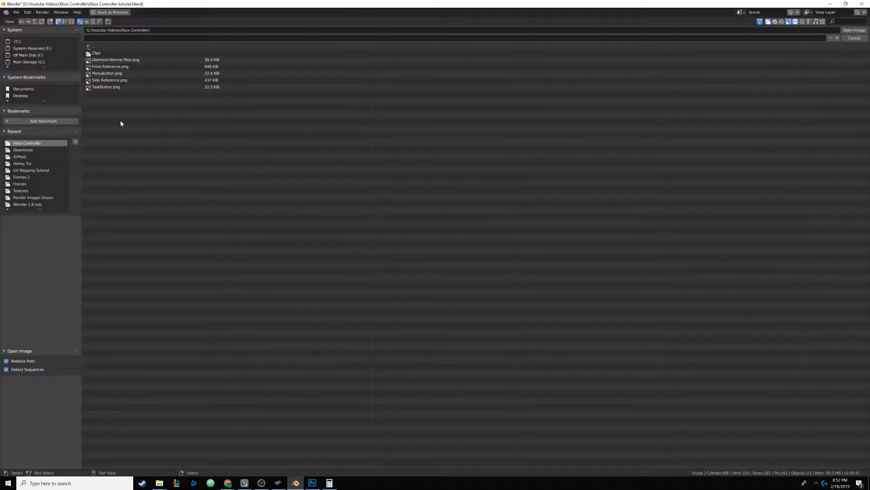
pyautogui.doubleClick(112, 74)
pyautogui.moveTo(319, 319)
pyautogui.mouseDown()
pyautogui.moveTo(291, 308)
pyautogui.moveTo(266, 314)
pyautogui.moveTo(289, 315)
pyautogui.mouseUp()
# - Move the Principled BSDF node down beside the image node to make room for another shader above it
pyautogui.scroll(-4, 372, 309)
pyautogui.rightClick(372, 331)
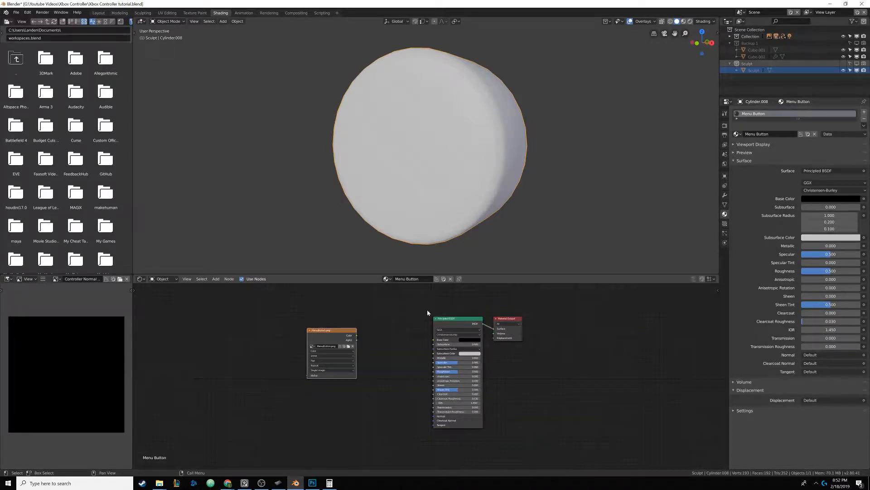
pyautogui.moveTo(425, 312); pyautogui.dragTo(402, 352, button='middle')
pyautogui.moveTo(427, 360); pyautogui.dragTo(372, 393)
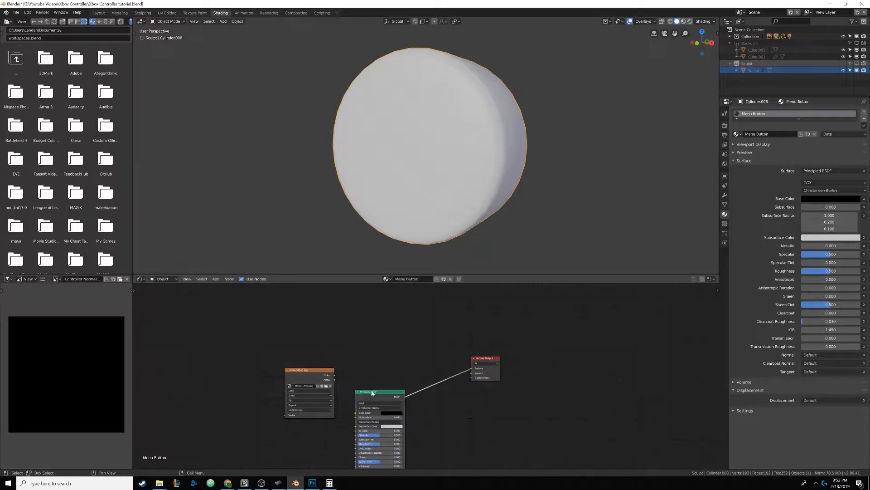
pyautogui.moveTo(383, 342); pyautogui.dragTo(402, 328, button='middle')
# - Add a Diffuse BSDF node above the Principled BSDF and connect the image texture's Color output to its Color input
pyautogui.hotkey('shift', 'a')
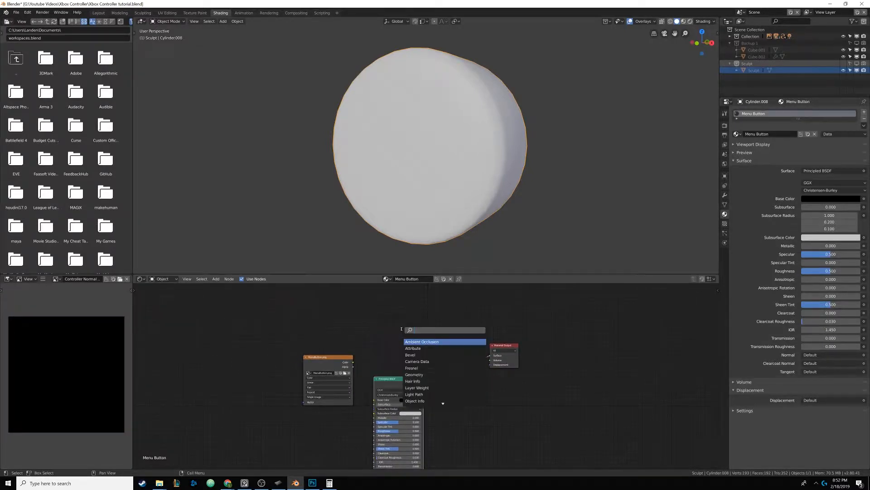
pyautogui.write('diff')
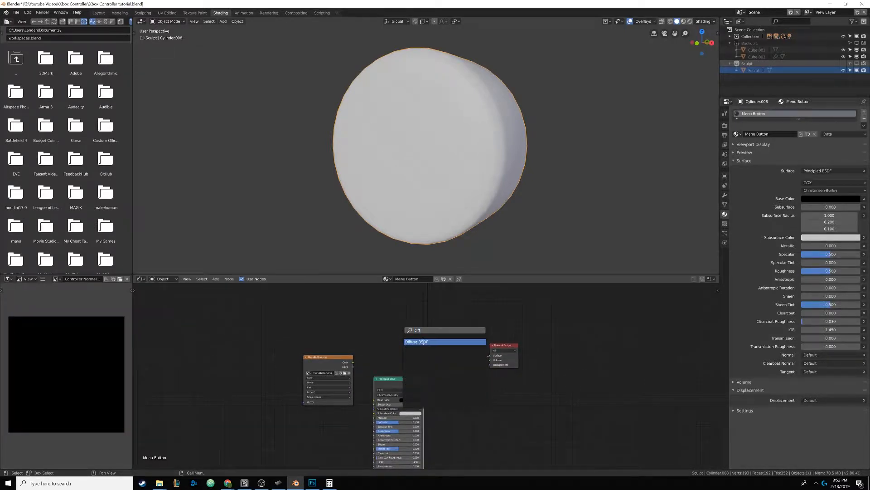
pyautogui.click(423, 341)
pyautogui.click(392, 344)
pyautogui.moveTo(347, 357); pyautogui.dragTo(376, 348)
# - Add an Add Shader node on the link between the Principled BSDF and the Material Output
pyautogui.moveTo(439, 358); pyautogui.dragTo(397, 347, button='middle')
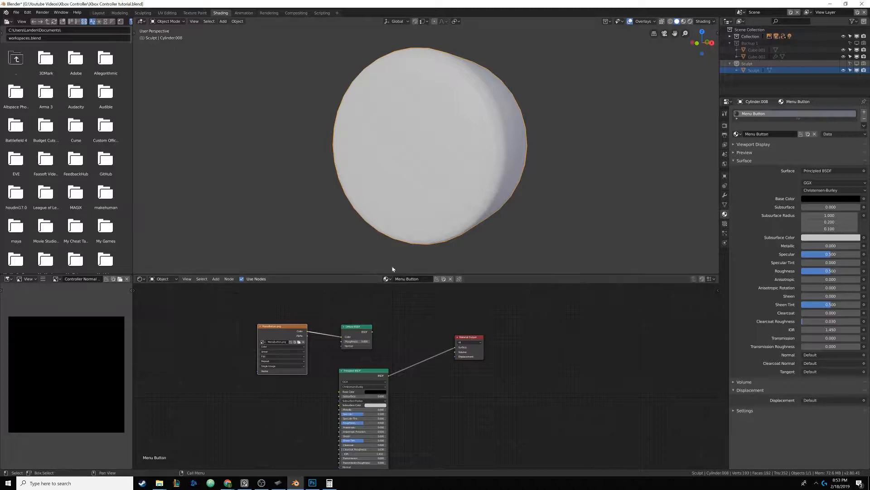
pyautogui.scroll(2, 370, 327)
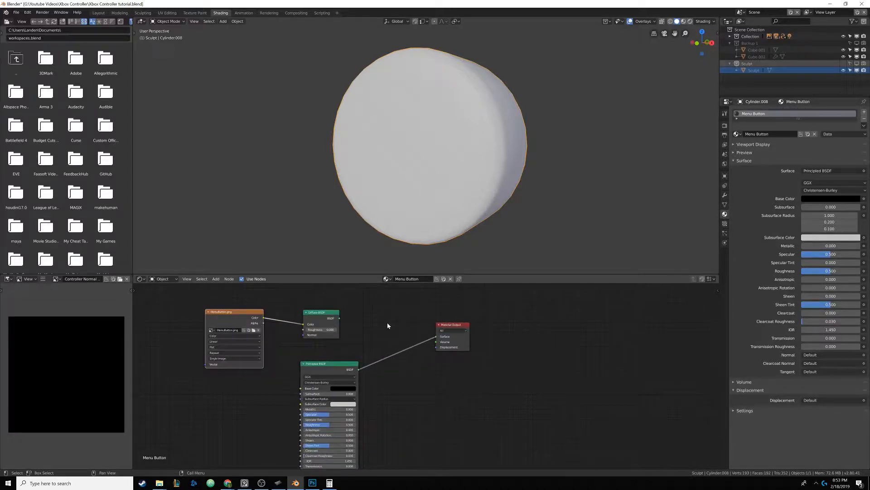
pyautogui.moveTo(360, 315); pyautogui.dragTo(383, 322, button='middle')
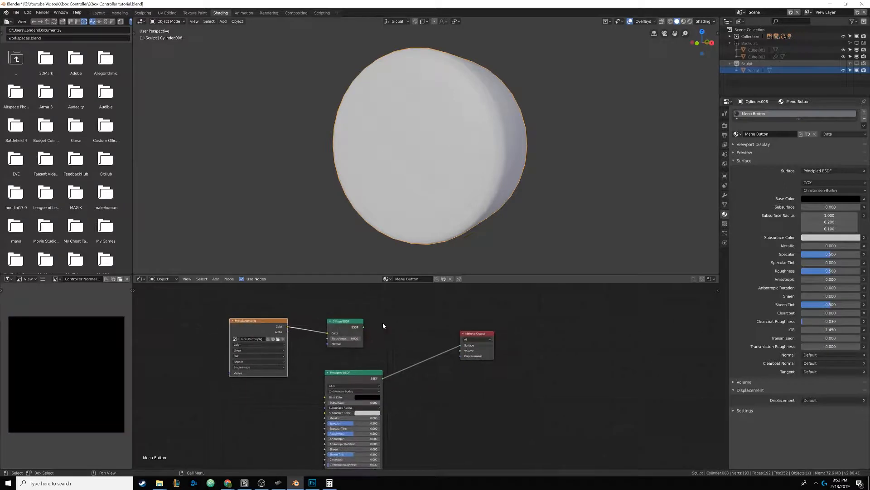
pyautogui.hotkey('shift', 'a')
pyautogui.click(385, 324)
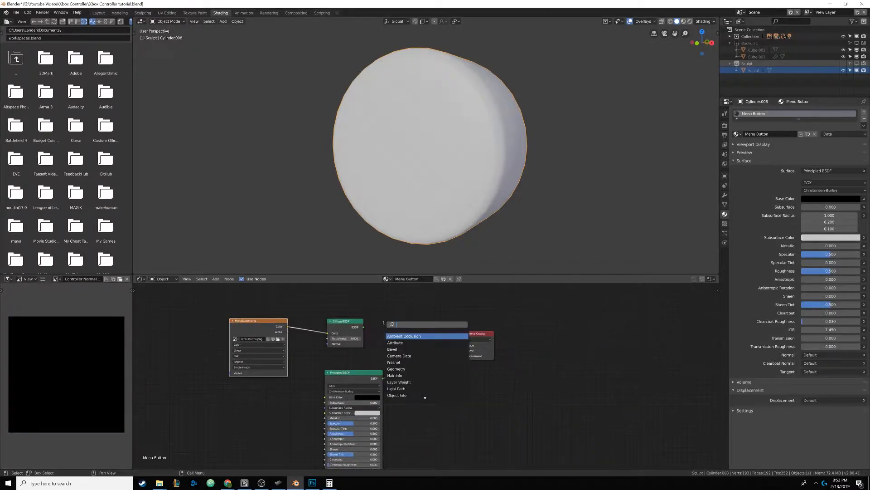
pyautogui.write('mix')
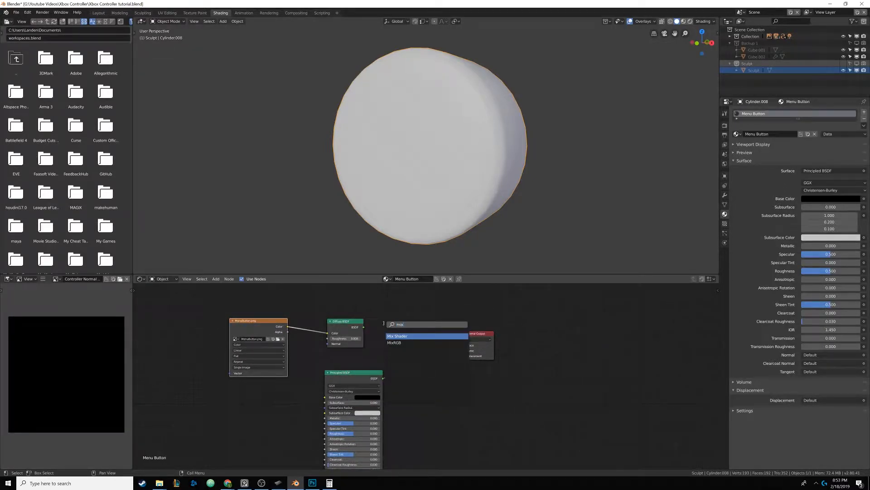
pyautogui.press('BackSpace')
pyautogui.press('BackSpace')
pyautogui.write('add')
pyautogui.click(412, 336)
pyautogui.click(412, 341)
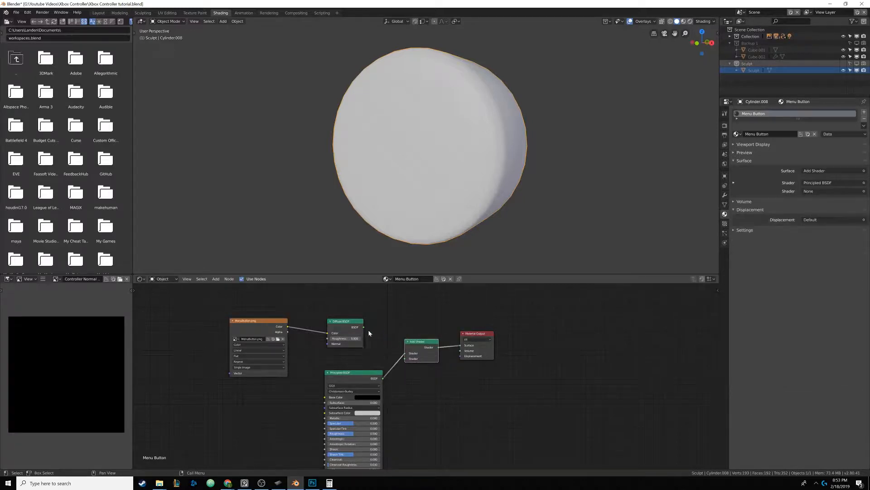
# - Connect the Diffuse BSDF to the Add Shader's upper shader input and the Principled BSDF to its lower one
pyautogui.moveTo(404, 356); pyautogui.dragTo(405, 359)
pyautogui.moveTo(364, 327); pyautogui.dragTo(405, 352)
# - Preview the menu button's material in LookDev and rendered shading, checking how the icon sits on the button face
pyautogui.click(684, 22)
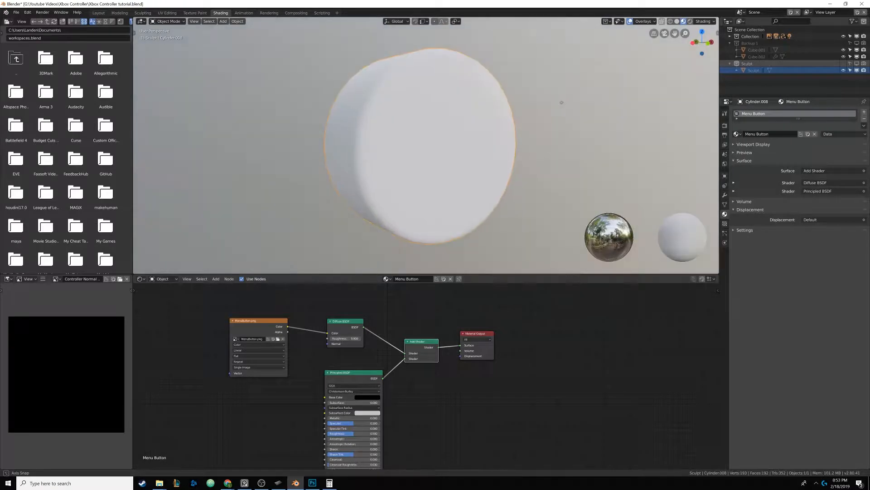
pyautogui.moveTo(530, 109); pyautogui.dragTo(515, 119, button='middle')
pyautogui.scroll(1, 516, 119)
pyautogui.moveTo(495, 189); pyautogui.dragTo(509, 189, button='middle')
pyautogui.scroll(-2, 509, 188)
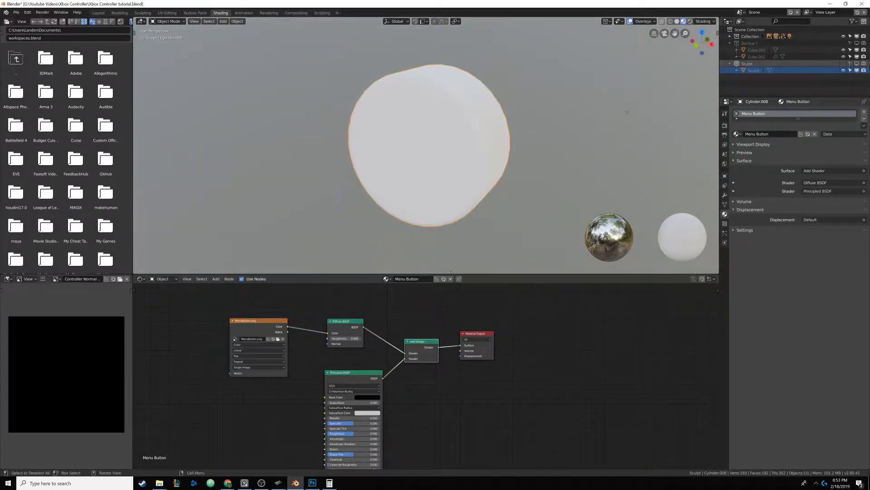
pyautogui.moveTo(405, 353); pyautogui.dragTo(406, 353)
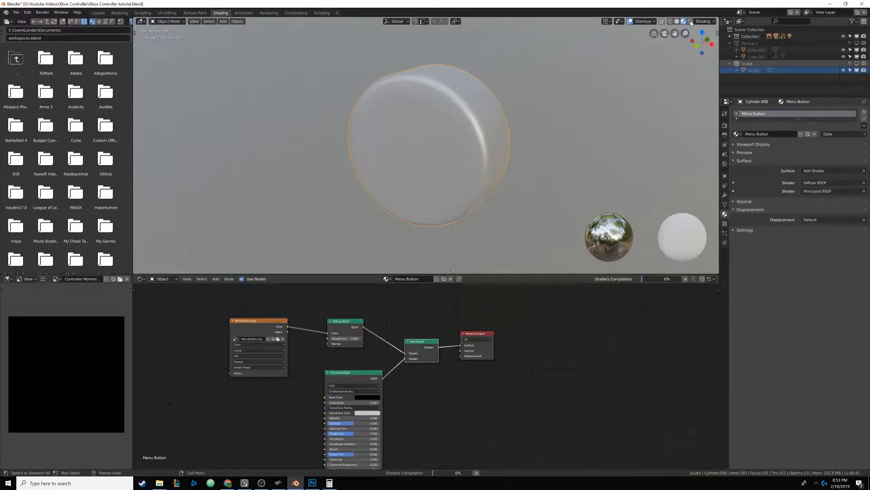
pyautogui.click(689, 21)
pyautogui.moveTo(451, 163)
pyautogui.mouseDown(button='middle')
pyautogui.moveTo(486, 159)
pyautogui.moveTo(471, 159)
pyautogui.moveTo(477, 141)
pyautogui.moveTo(459, 159)
pyautogui.mouseUp(button='middle')
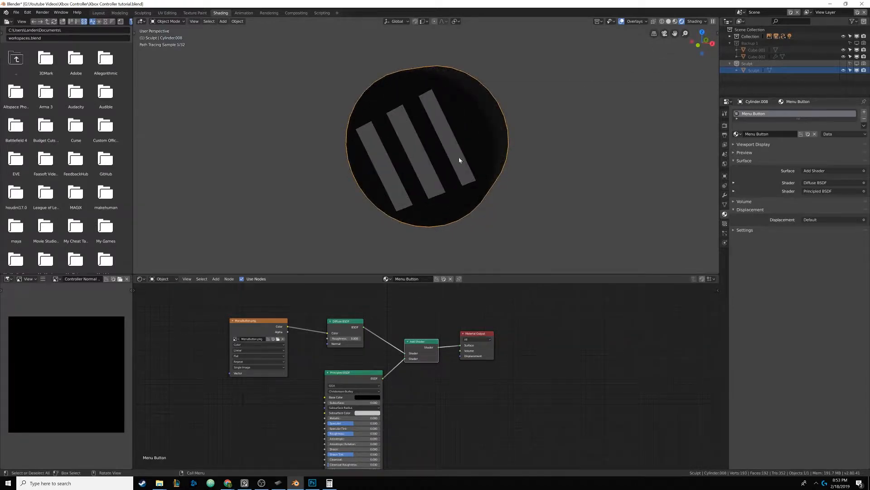
pyautogui.scroll(-4, 422, 188)
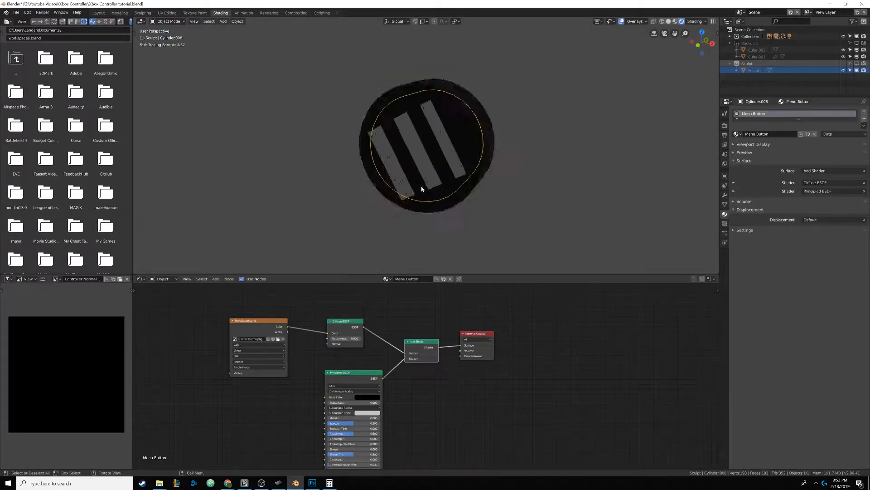
pyautogui.scroll(-2, 421, 187)
pyautogui.moveTo(420, 186); pyautogui.dragTo(418, 190, button='middle')
pyautogui.scroll(2, 401, 180)
# - Open the button face for editing in the UV Editing workspace and set its 3D viewport to rendered shading
pyautogui.press('Tab')
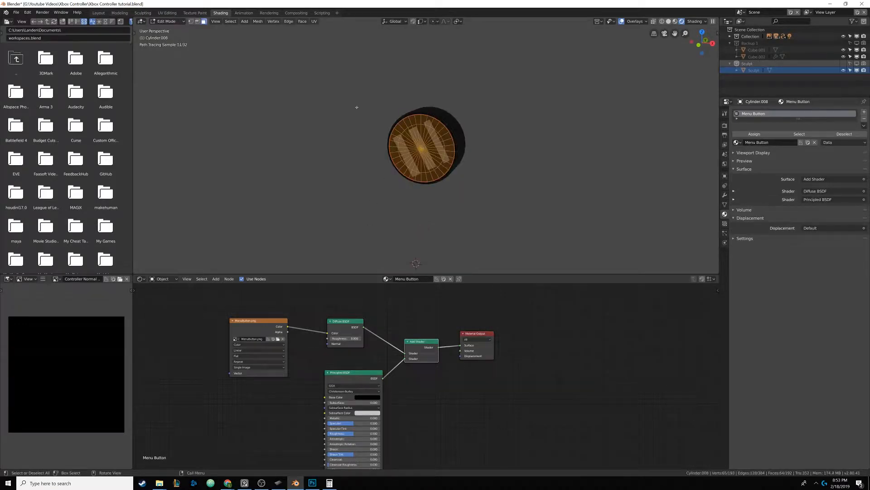
pyautogui.click(167, 13)
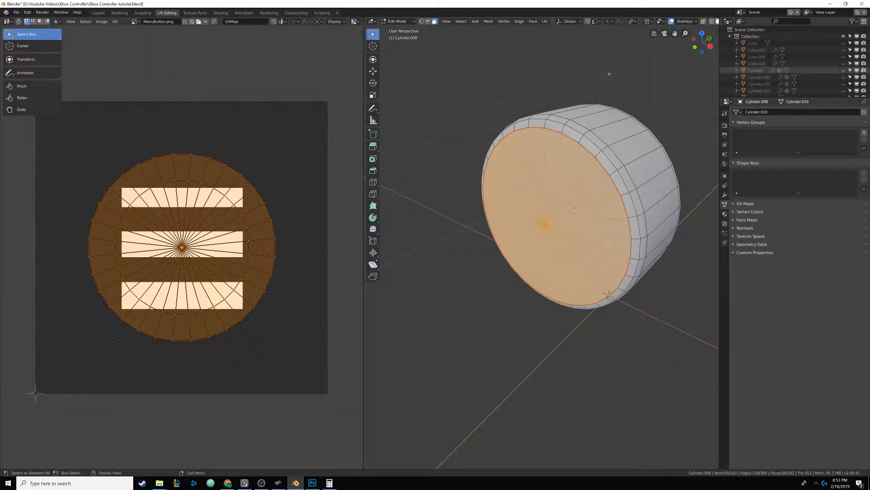
pyautogui.scroll(-6, 663, 81)
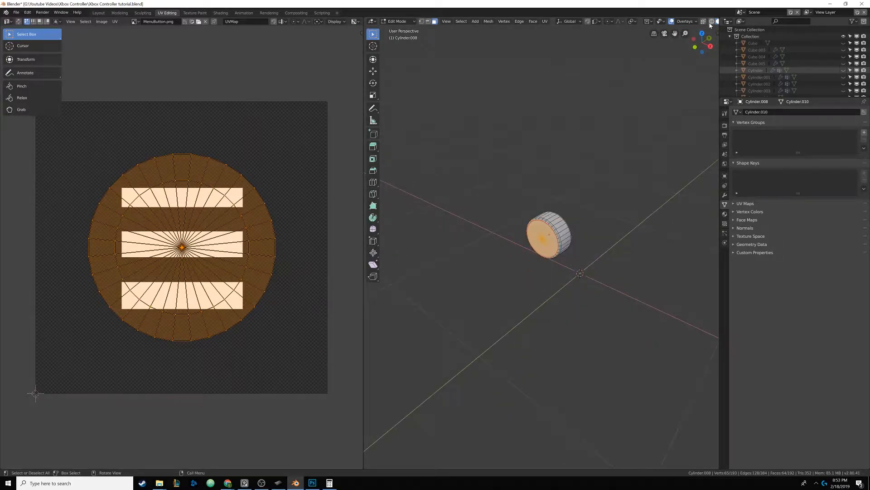
pyautogui.moveTo(711, 25); pyautogui.dragTo(673, 27, button='middle')
pyautogui.click(690, 22)
pyautogui.scroll(7, 586, 190)
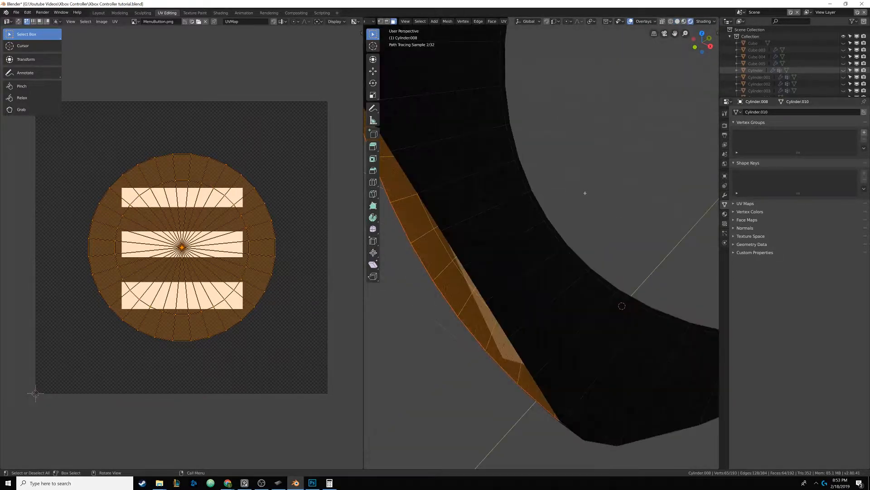
# - Rotate the button face's UVs by about 65° to bring the menu icon's three bars close to horizontal
pyautogui.scroll(-4, 584, 192)
pyautogui.press('r')
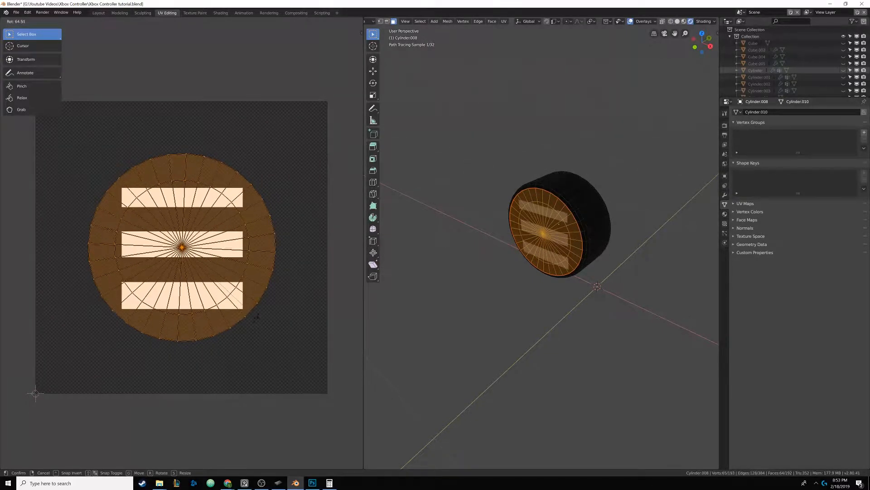
pyautogui.click(230, 312)
# - Fine-tune the UV rotation by about -2° in the front view so the menu icon's bars are level
pyautogui.moveTo(520, 304); pyautogui.dragTo(542, 301, button='middle')
pyautogui.press('KP_1')
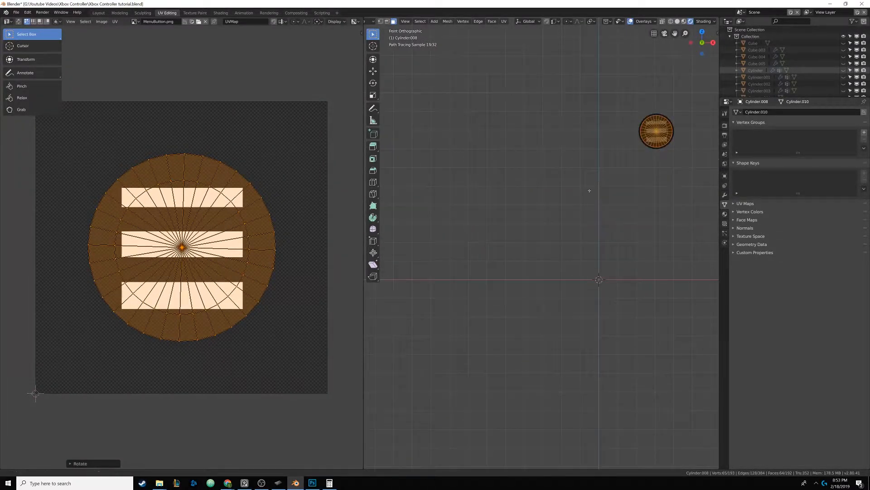
pyautogui.scroll(3, 493, 267)
pyautogui.keyDown('shift'); pyautogui.moveTo(589, 191); pyautogui.dragTo(474, 286, button='middle'); pyautogui.keyUp('shift')
pyautogui.scroll(1, 474, 286)
pyautogui.scroll(2, 475, 286)
pyautogui.keyDown('shift'); pyautogui.moveTo(431, 258); pyautogui.dragTo(459, 249, button='middle'); pyautogui.keyUp('shift')
pyautogui.press('r')
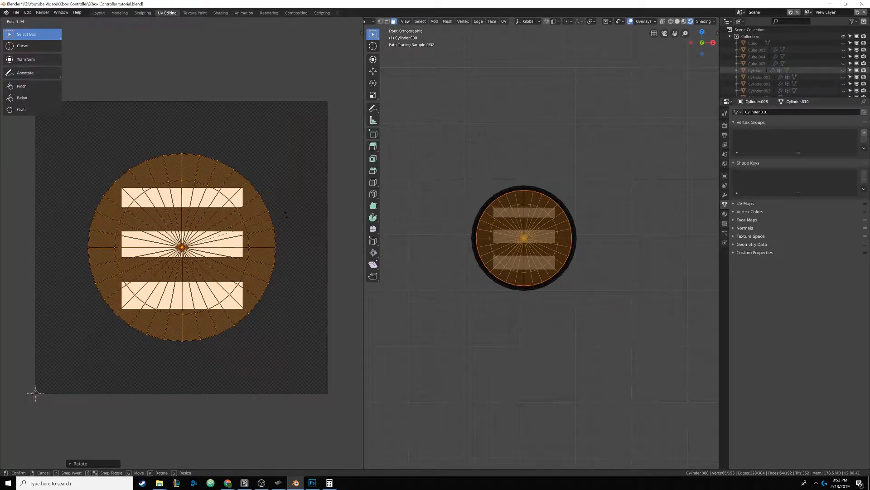
pyautogui.click(285, 213)
pyautogui.scroll(-2, 544, 274)
pyautogui.moveTo(544, 274)
pyautogui.mouseDown(button='middle')
pyautogui.moveTo(491, 297)
pyautogui.moveTo(543, 282)
pyautogui.mouseUp(button='middle')
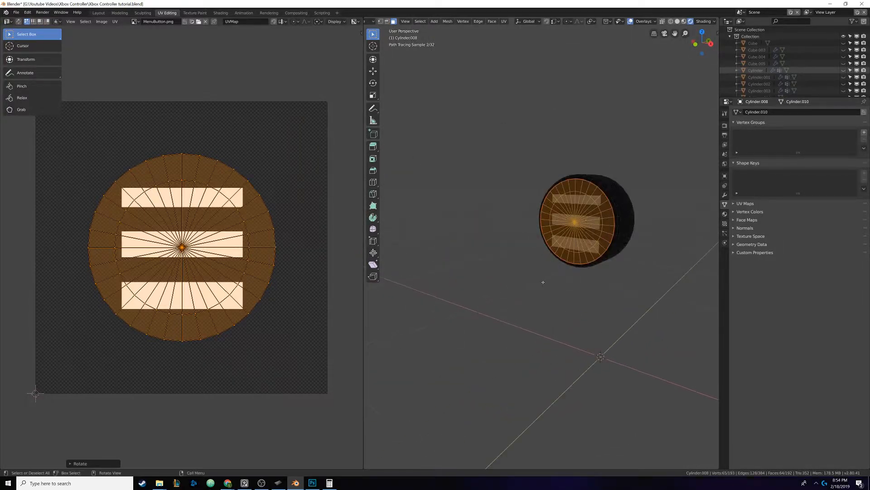
# - Leave Edit Mode, return the 3D viewport to solid shading and fit the icon image in its editor
pyautogui.press('Tab')
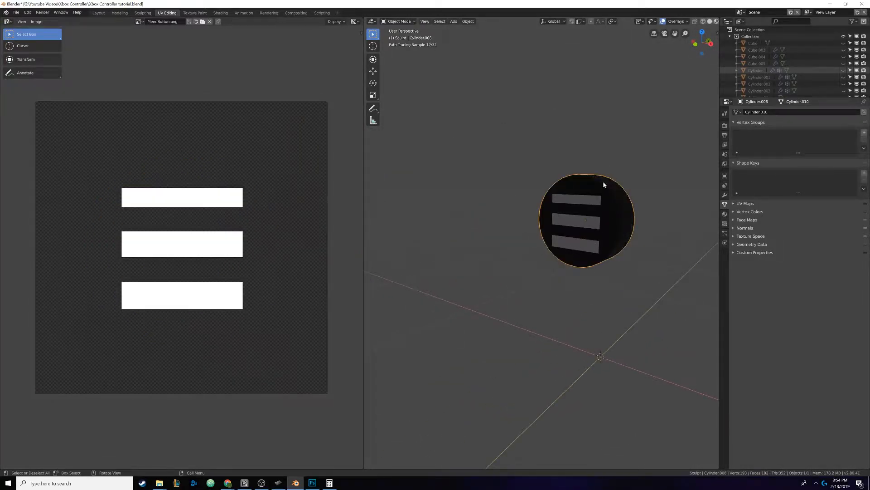
pyautogui.scroll(-3, 711, 26)
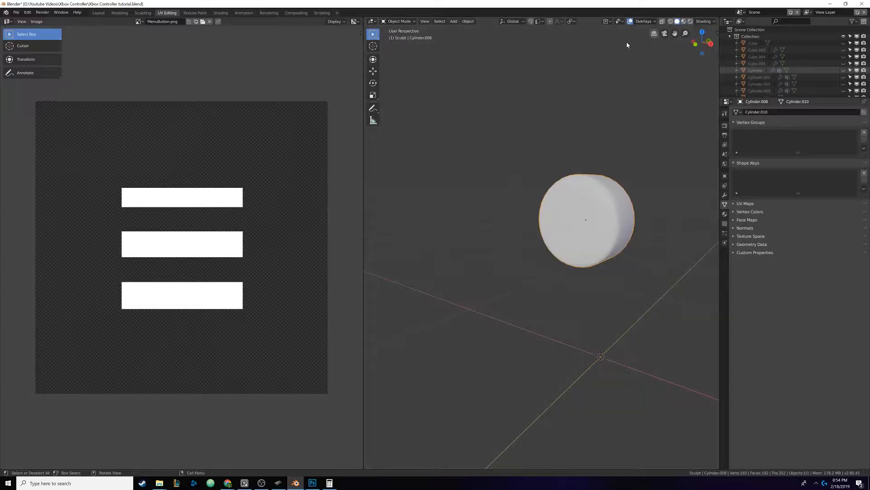
pyautogui.click(668, 21)
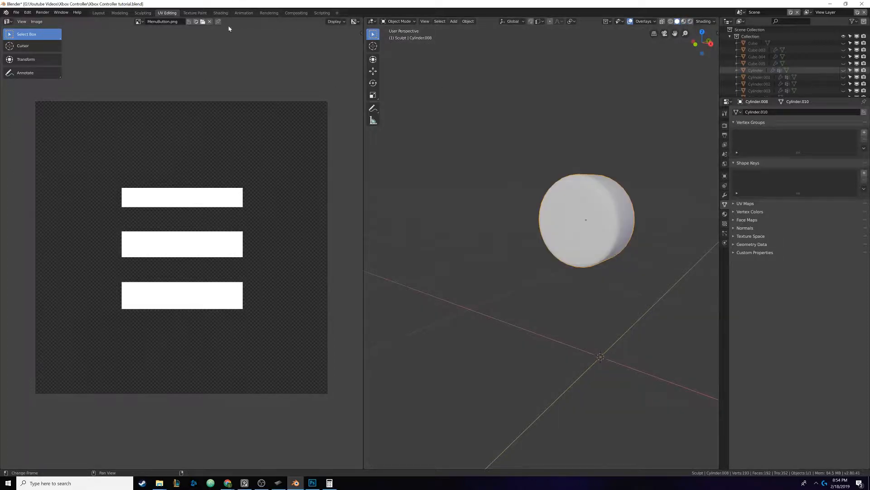
pyautogui.scroll(1, 290, 99)
pyautogui.scroll(-8, 456, 179)
pyautogui.moveTo(464, 185); pyautogui.dragTo(495, 191, button='middle')
pyautogui.scroll(4, 231, 208)
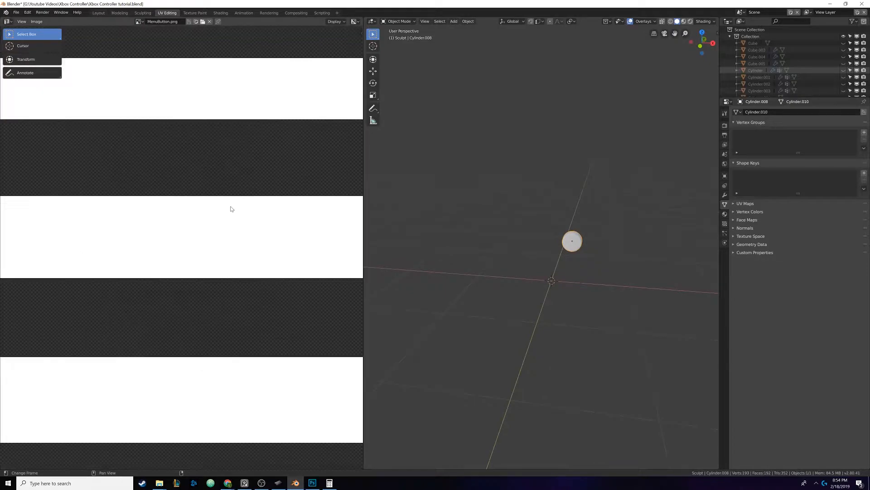
pyautogui.press('Home')
# - Switch to the Layout workspace, exit local view to show the whole controller and select the menu button
pyautogui.click(99, 13)
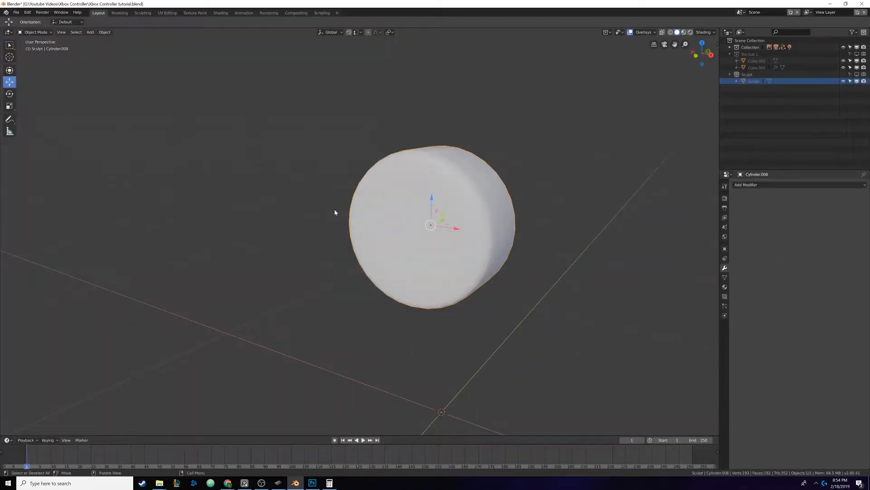
pyautogui.scroll(-4, 363, 217)
pyautogui.press('KP_Divide')
pyautogui.scroll(3, 379, 218)
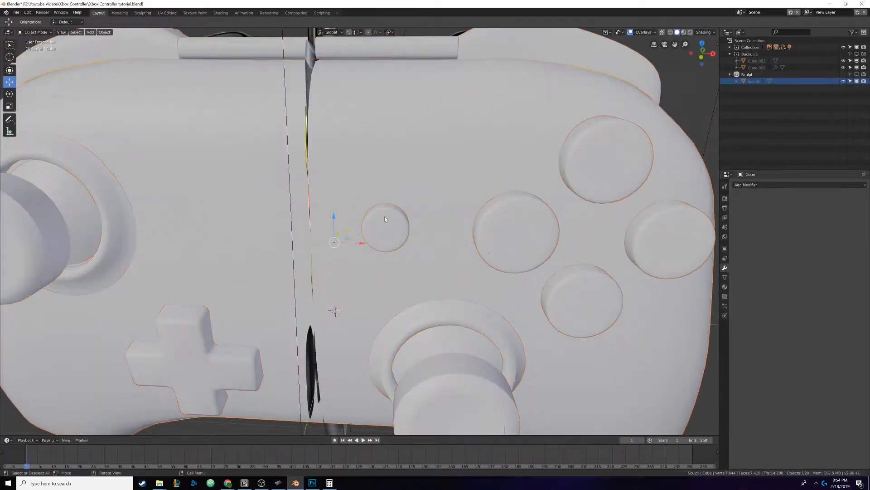
pyautogui.scroll(-4, 391, 221)
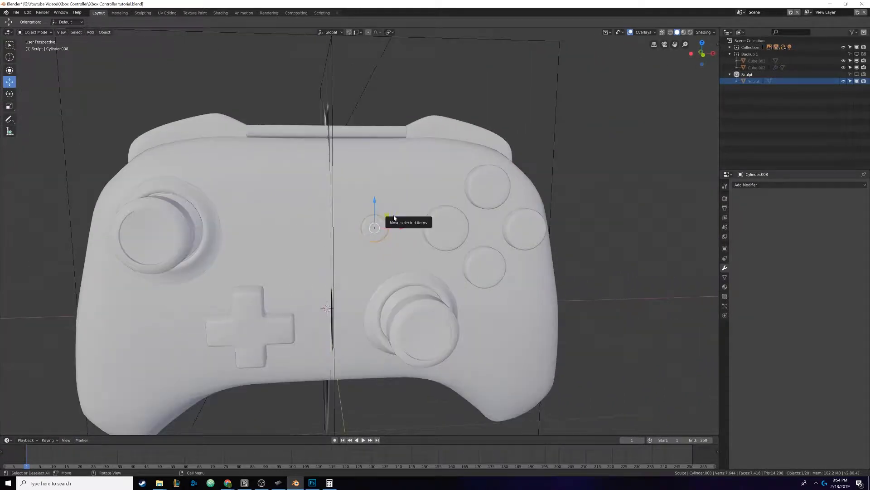
# - Duplicate the menu button in front wireframe view and move the copy -0.62 m along X onto the reference's overlapping-squares button
pyautogui.press('KP_1')
pyautogui.press('z')
pyautogui.press('2')
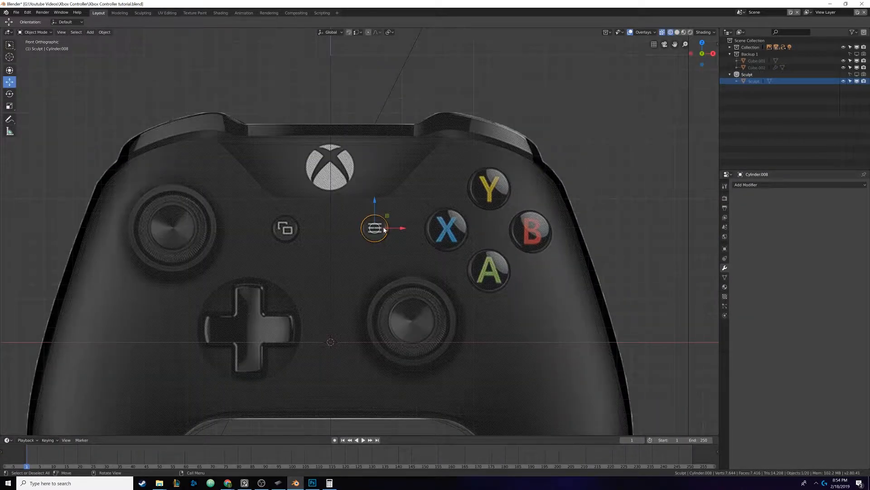
pyautogui.hotkey('shift', 'd')
pyautogui.rightClick(403, 227)
pyautogui.press('g')
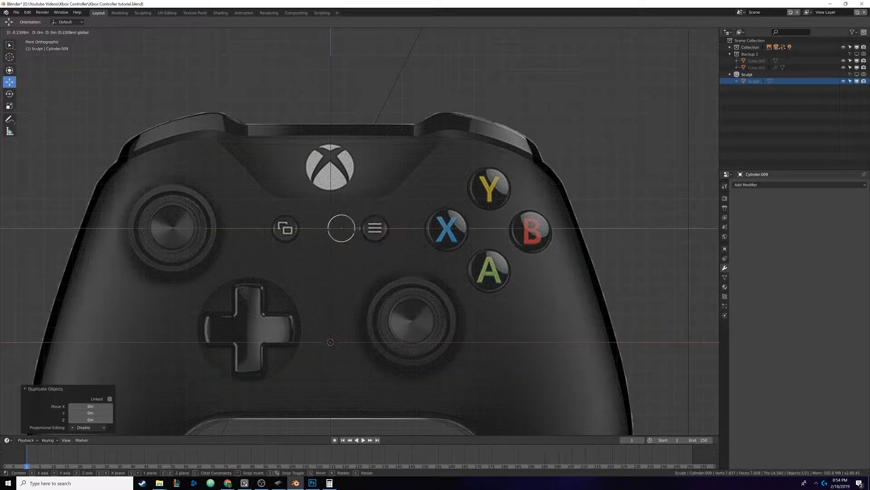
pyautogui.click(314, 229)
# - Return the viewport to solid shading with the duplicated button in an angled view
pyautogui.moveTo(382, 210)
pyautogui.mouseDown(button='middle')
pyautogui.moveTo(391, 202)
pyautogui.moveTo(378, 206)
pyautogui.mouseUp(button='middle')
pyautogui.press('z')
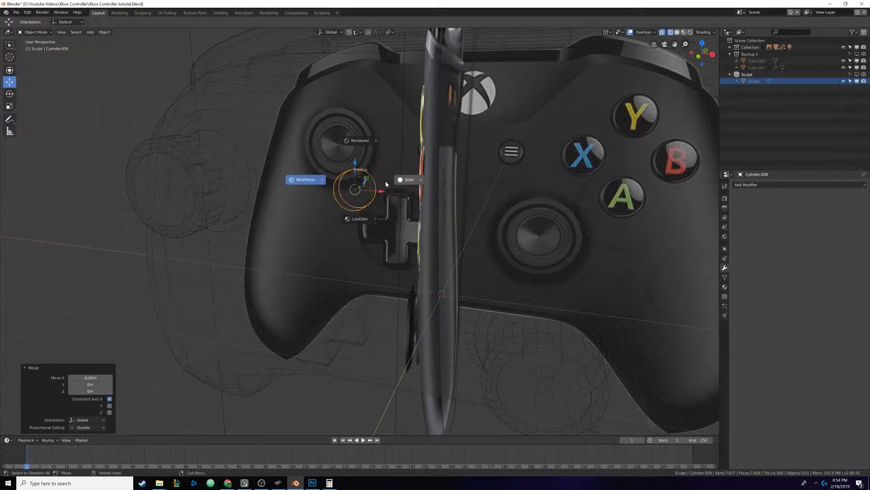
pyautogui.click(368, 204)
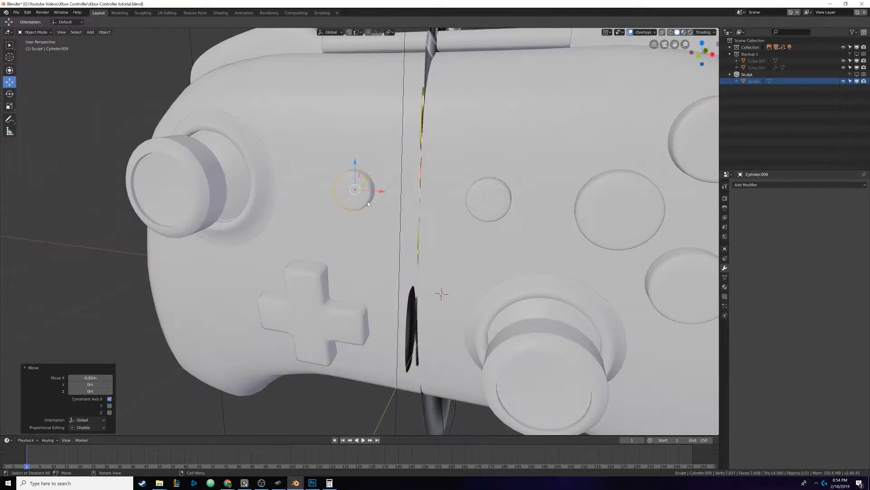
# - Make the duplicated button's material a single-user copy in the Shading workspace and rename it Task Button
pyautogui.click(217, 13)
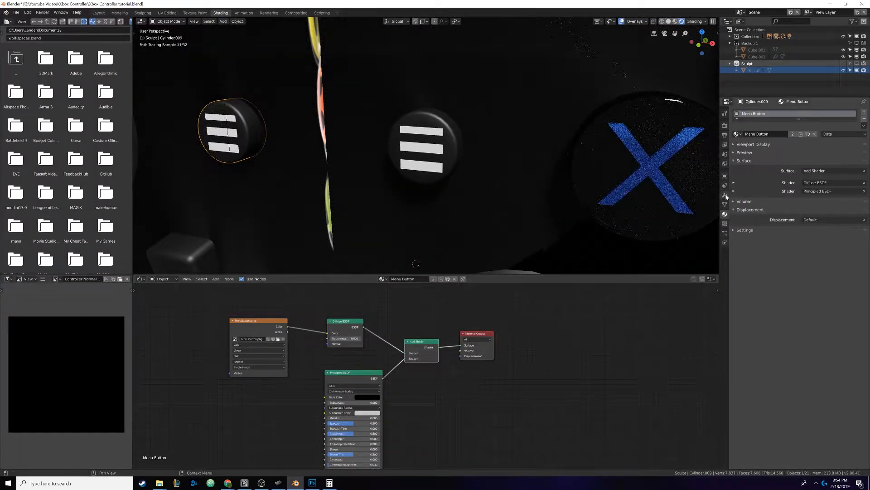
pyautogui.click(793, 134)
pyautogui.doubleClick(760, 113)
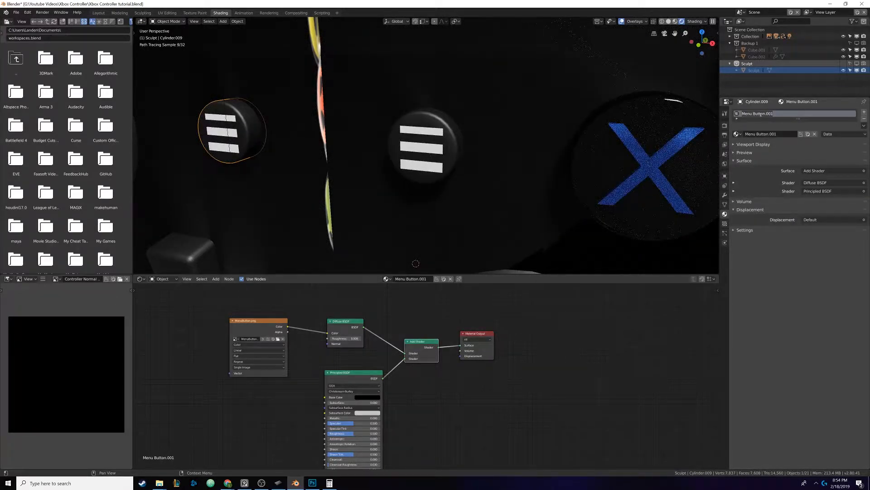
pyautogui.write('Task Button')
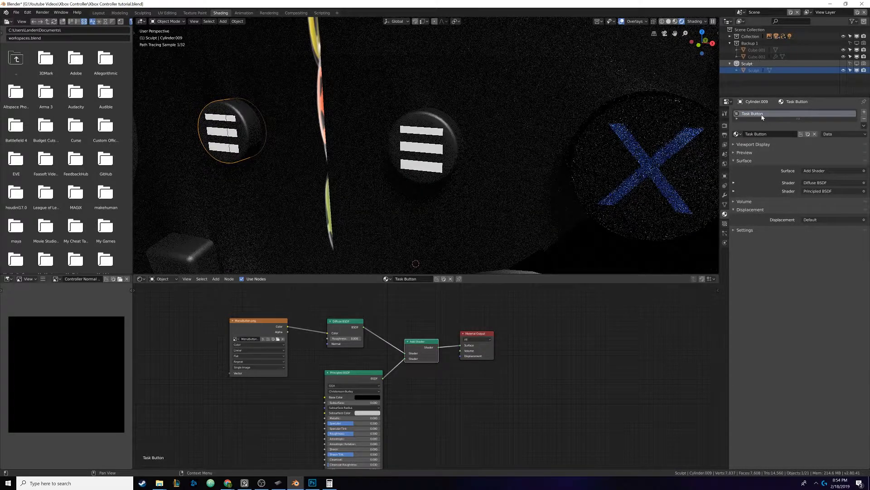
pyautogui.press('Return')
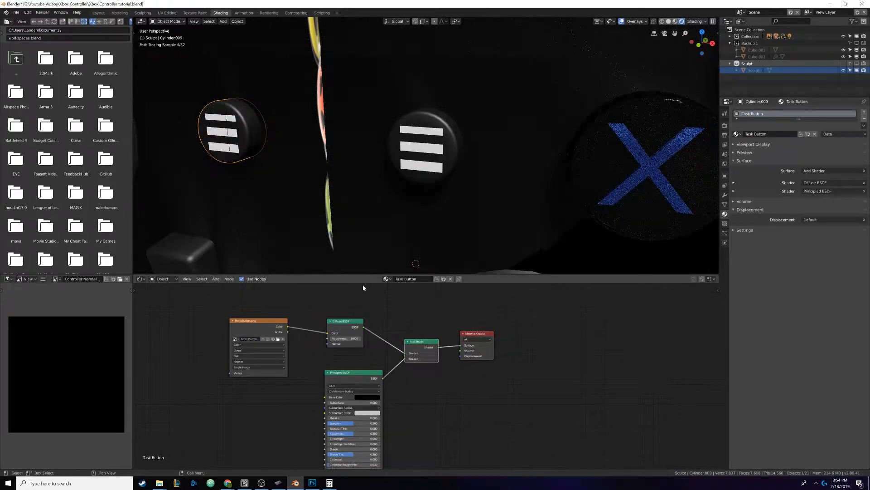
# - Replace the image in the Task Button material's Image Texture node with TaskButton.png
pyautogui.click(283, 339)
pyautogui.click(274, 339)
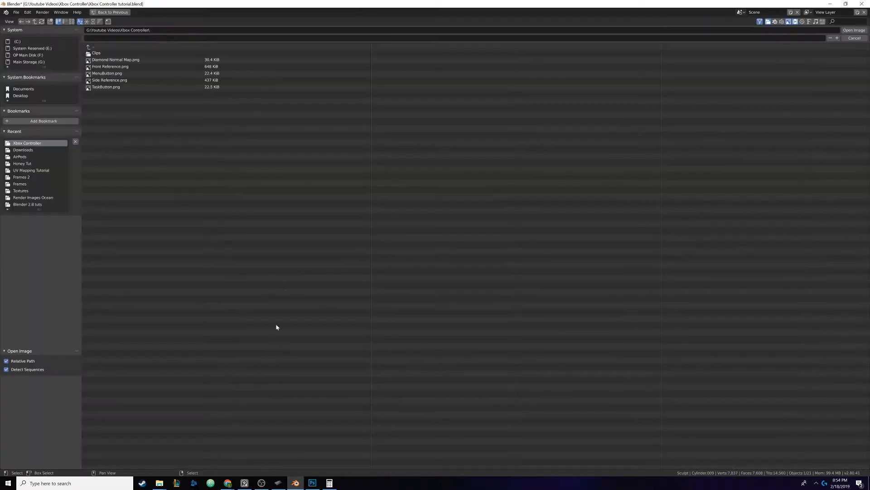
pyautogui.doubleClick(106, 87)
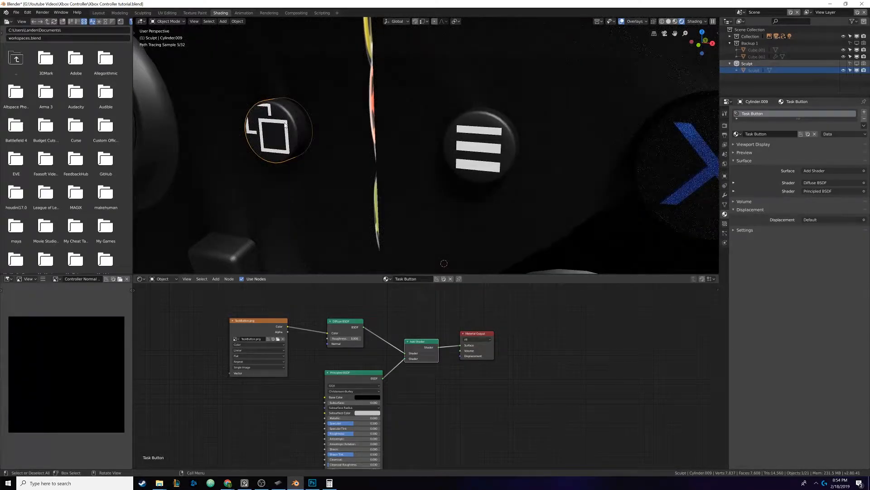
# - Display TaskButton.png in the image editor of the UV Editing workspace, with the duplicated button in Object Mode
pyautogui.press('Tab')
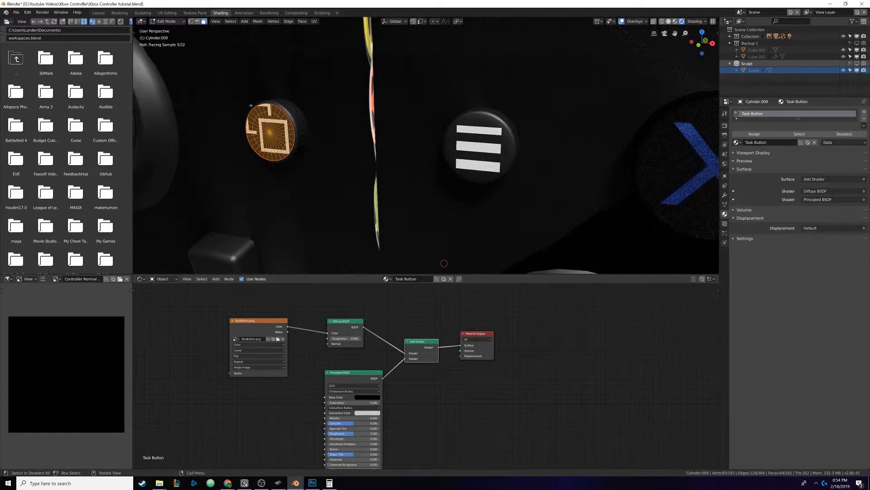
pyautogui.click(167, 13)
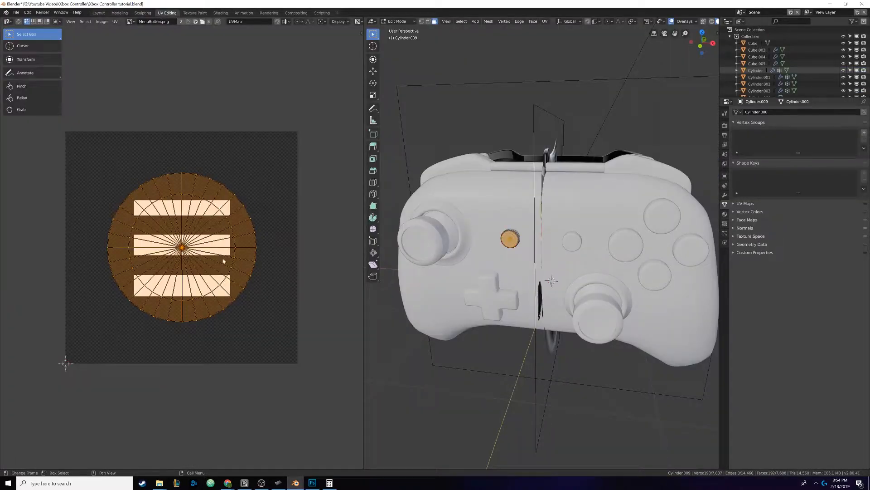
pyautogui.press('Tab')
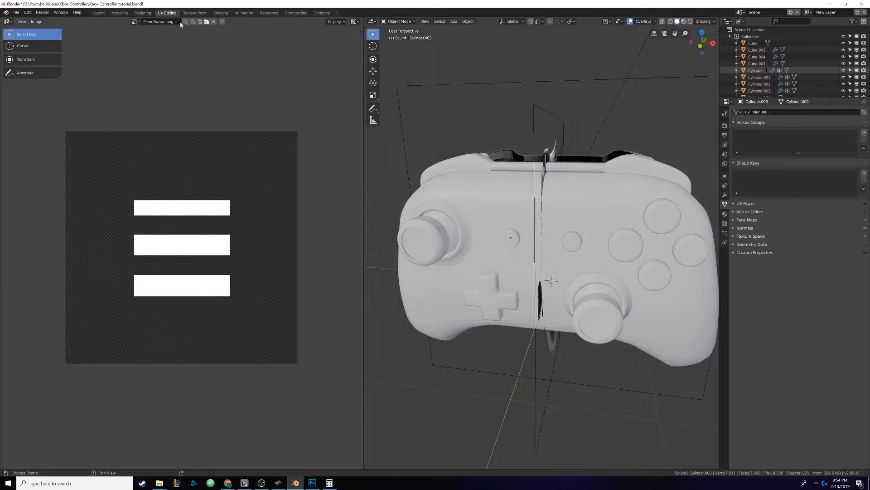
pyautogui.click(135, 21)
pyautogui.click(152, 64)
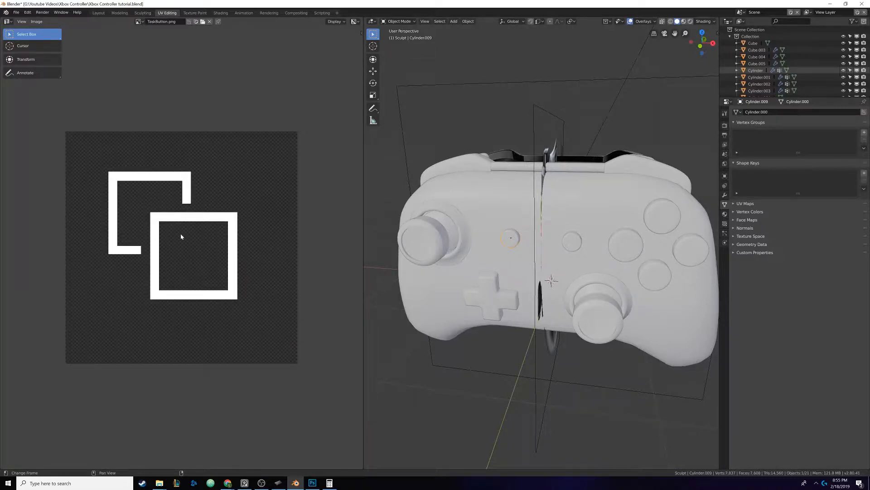
pyautogui.scroll(3, 436, 268)
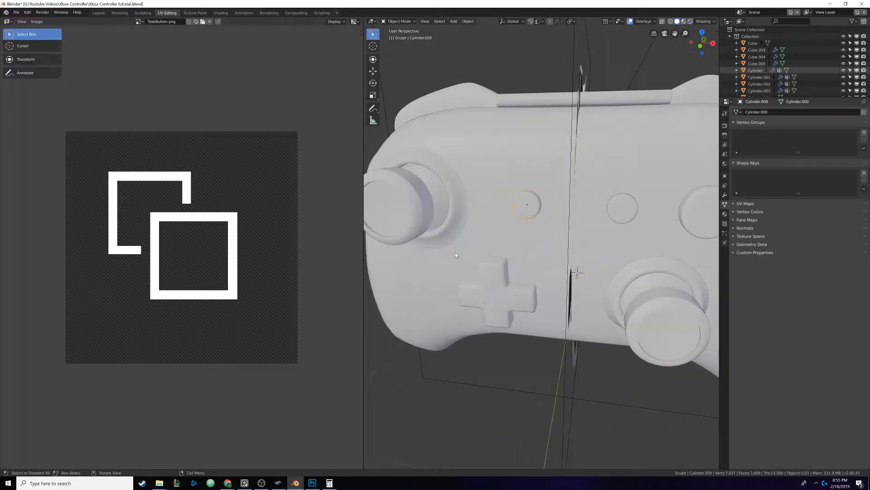
# - Move and enlarge the duplicated button's front-face UV island in Edit Mode so it surrounds the two-square task icon, and return to Object Mode
pyautogui.press('Tab')
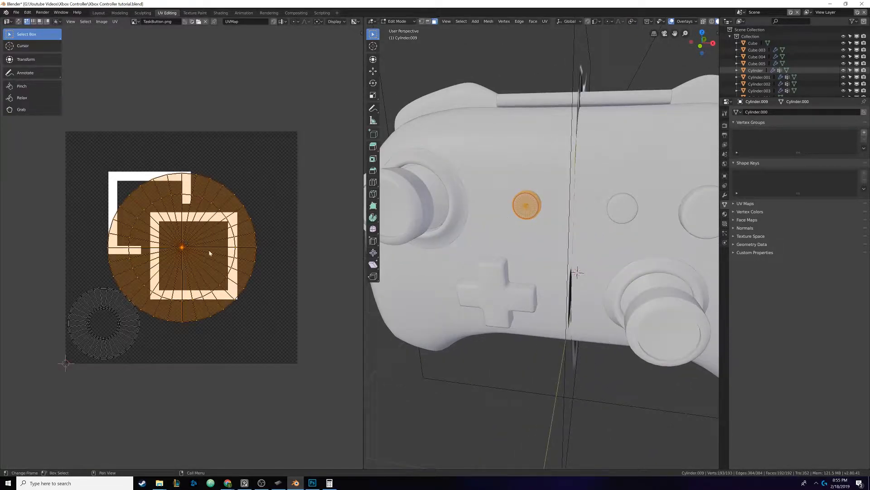
pyautogui.press('g')
pyautogui.click(198, 237)
pyautogui.press('s')
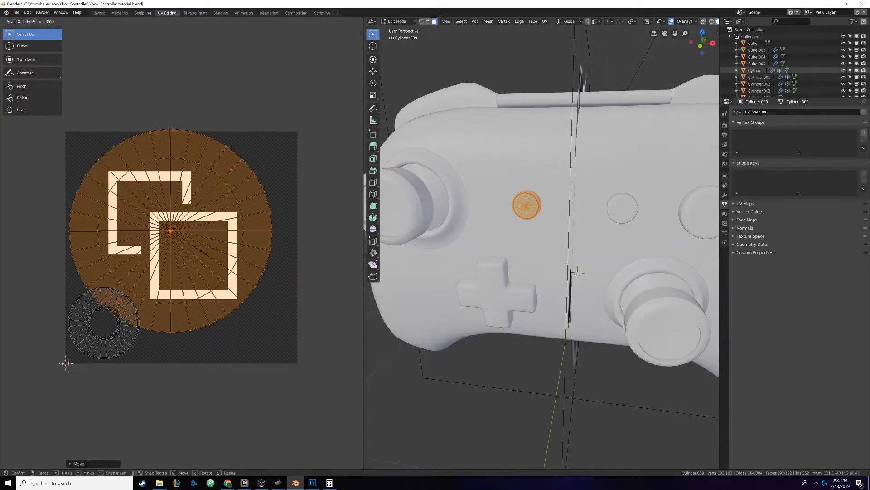
pyautogui.click(198, 252)
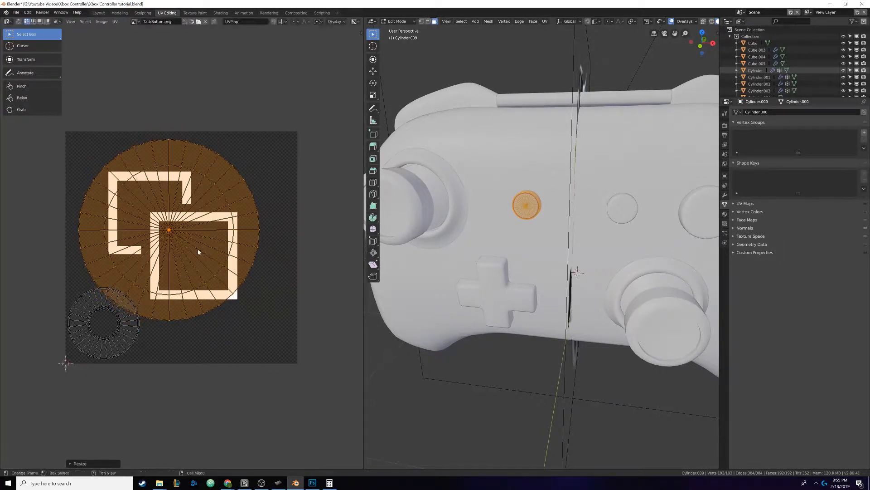
pyautogui.press('s')
pyautogui.click(203, 254)
pyautogui.press('g')
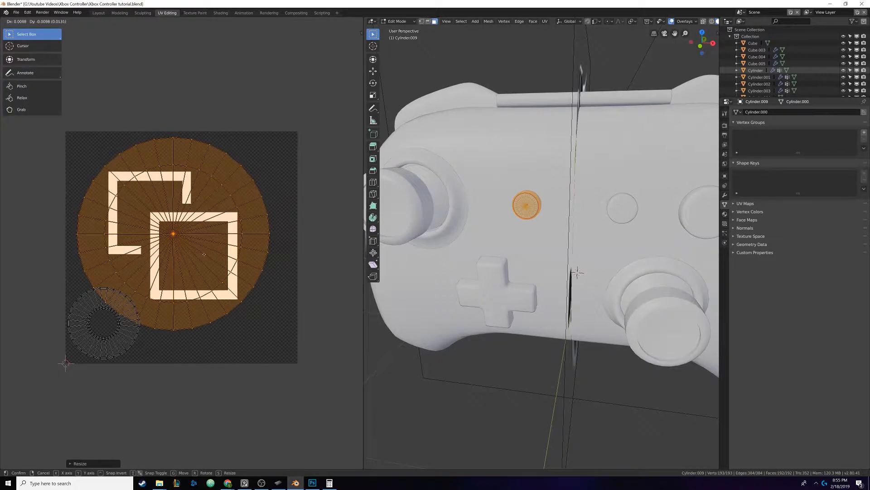
pyautogui.click(206, 257)
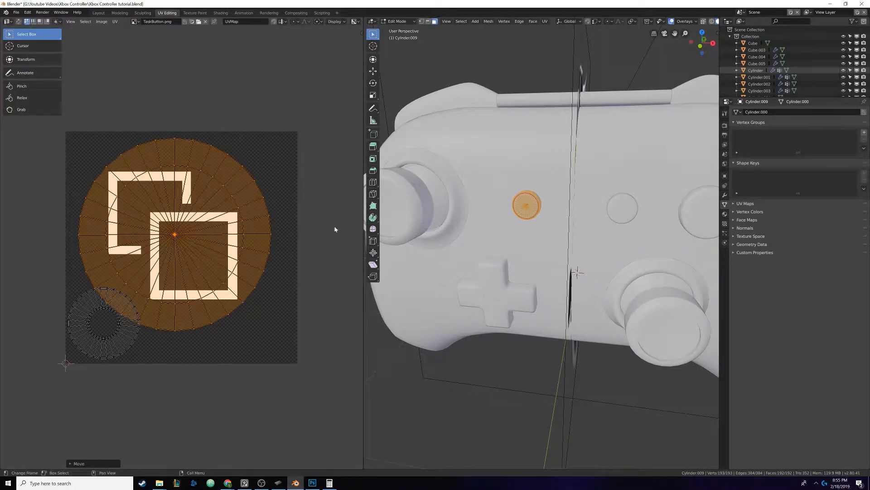
pyautogui.press('Tab')
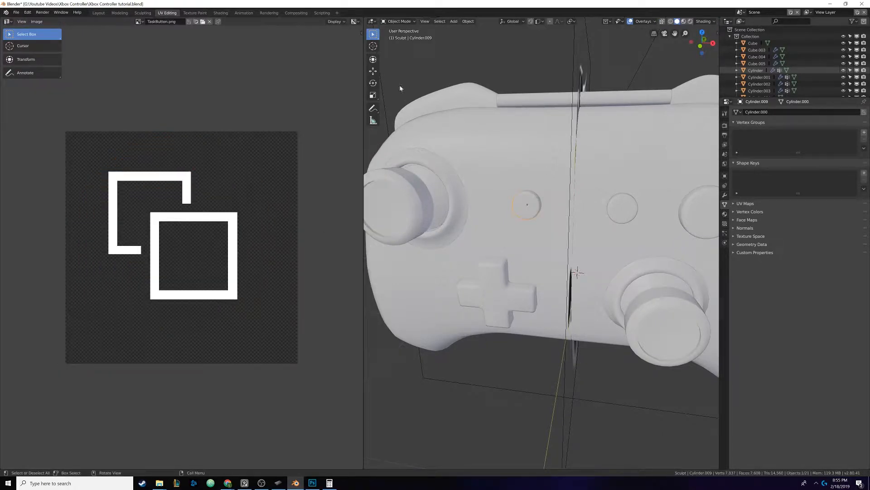
# - Inspect the task and menu icons on the controller in the Layout workspace using rendered shading
pyautogui.click(98, 13)
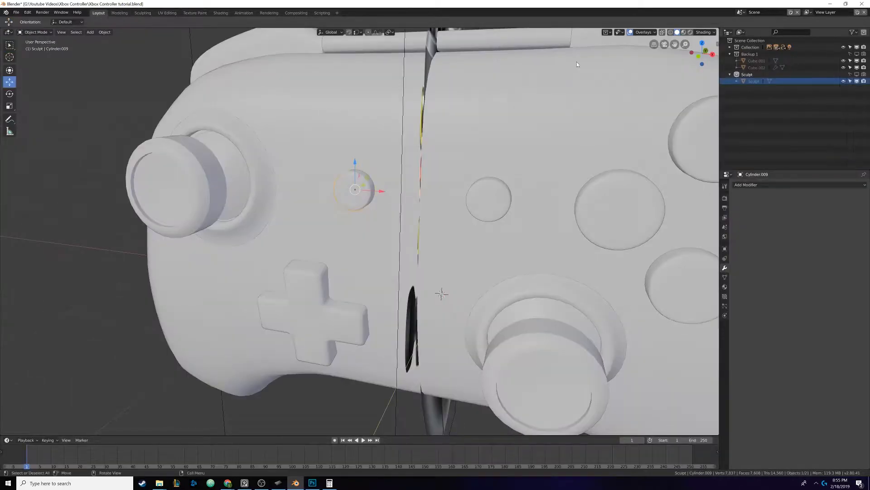
pyautogui.click(691, 32)
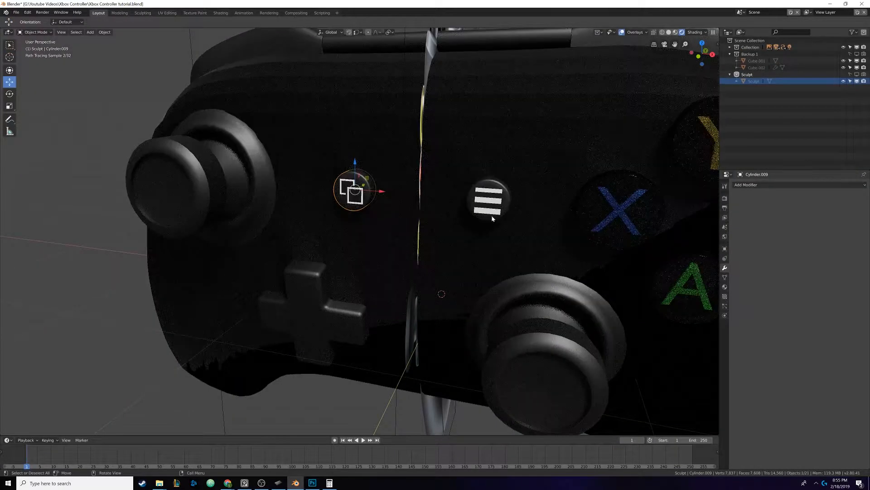
pyautogui.moveTo(450, 196); pyautogui.dragTo(453, 195, button='middle')
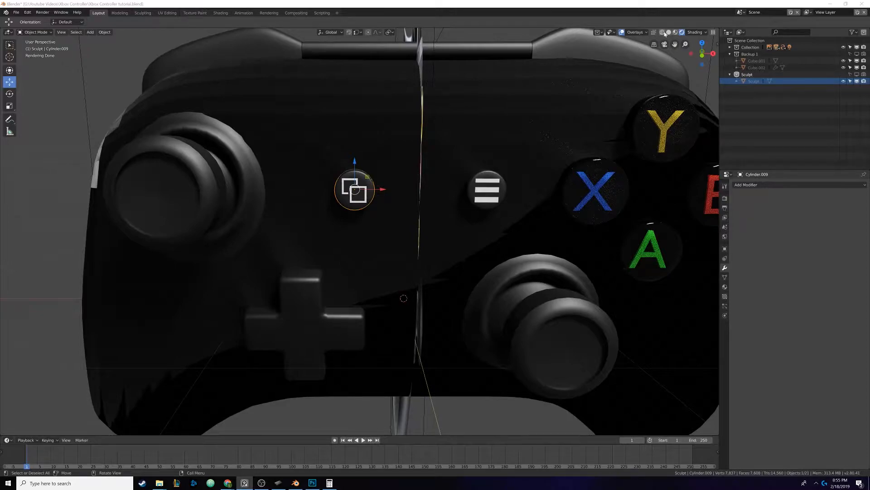
pyautogui.scroll(-5, 501, 149)
pyautogui.moveTo(484, 148); pyautogui.dragTo(408, 179, button='middle')
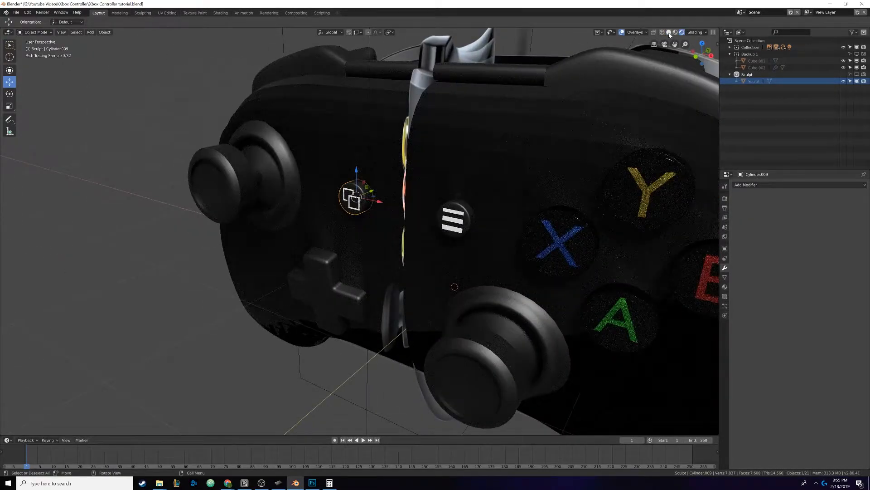
# - Return Layout to solid shading and enlarge the task button's UV island further around its icon in the UV Editing workspace, finishing in Object Mode
pyautogui.click(669, 33)
pyautogui.click(167, 13)
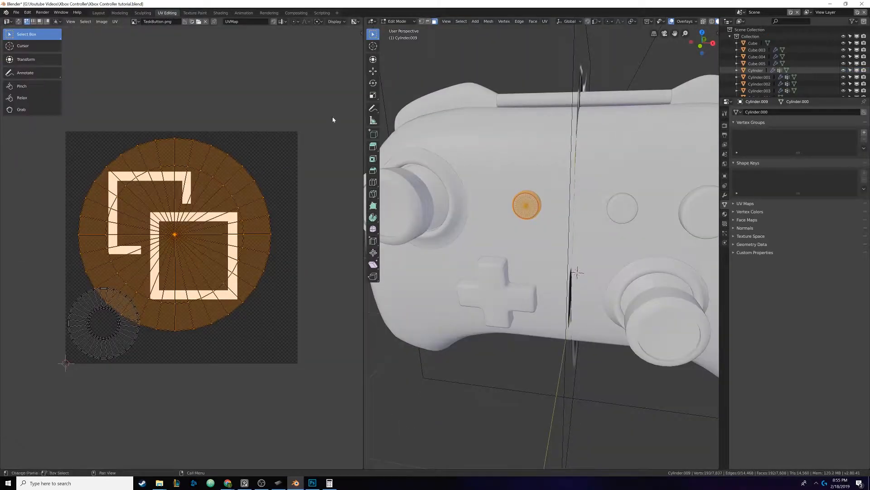
pyautogui.press('s')
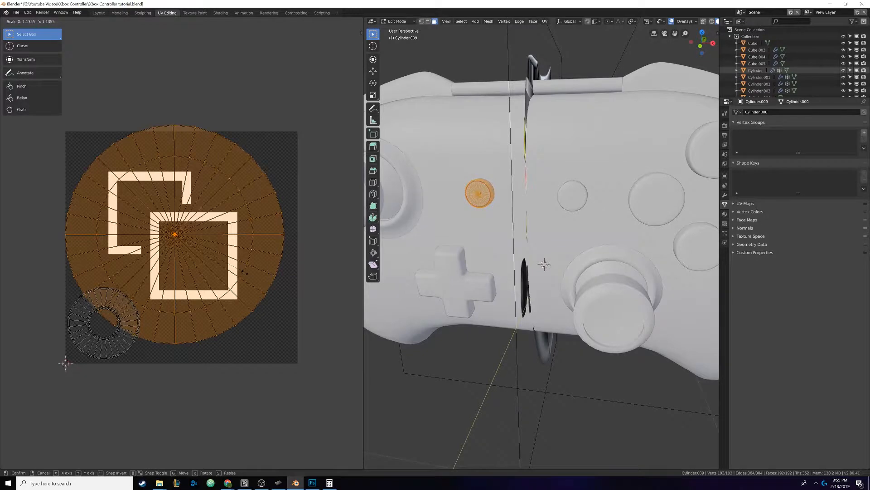
pyautogui.click(247, 274)
pyautogui.press('Tab')
# - Display MenuButton.png behind the menu button's UVs and scale the UV island up slightly around the three bars, finishing in Object Mode
pyautogui.click(570, 194)
pyautogui.press('Tab')
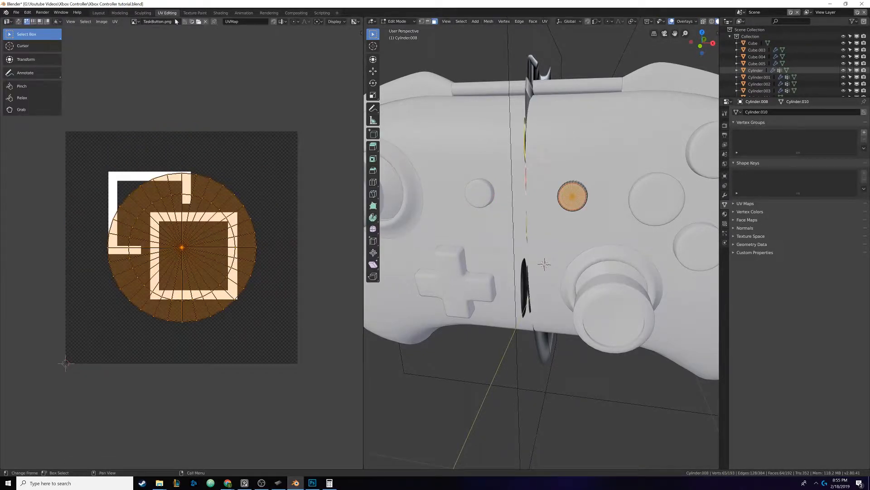
pyautogui.click(134, 21)
pyautogui.click(155, 45)
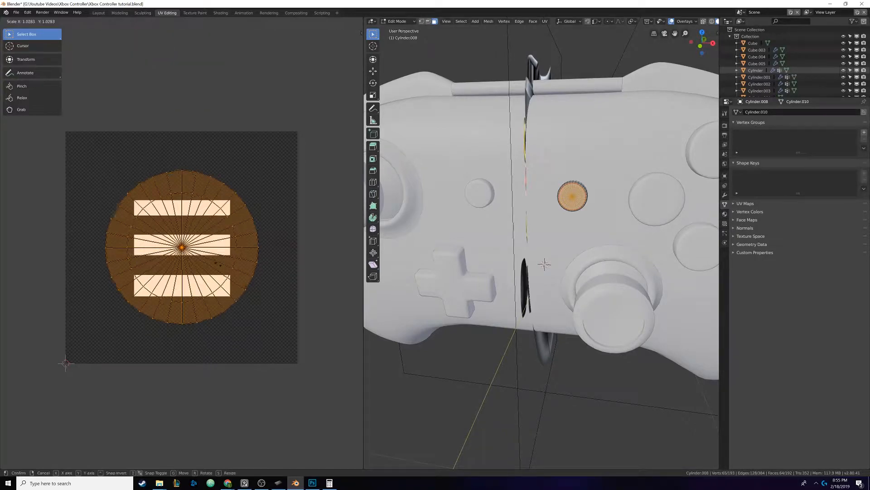
pyautogui.press('Tab')
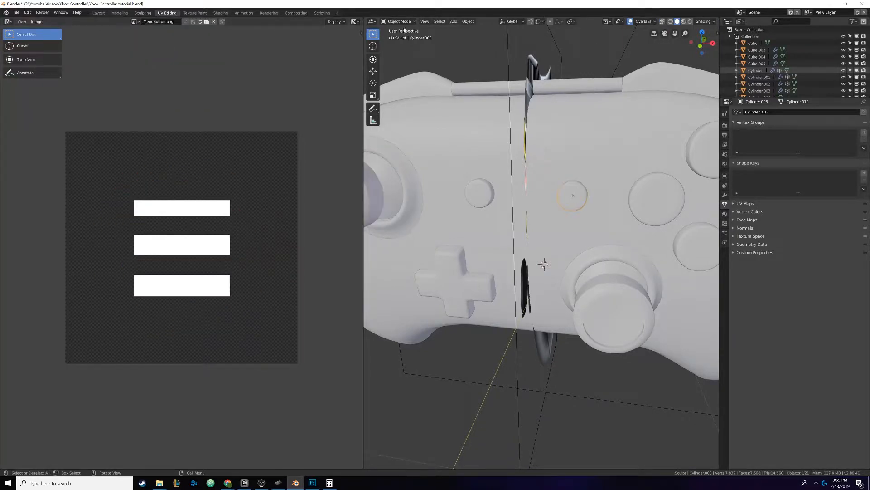
# - Compare the resized task and menu icons from several angles in the Layout workspace with rendered shading
pyautogui.click(98, 13)
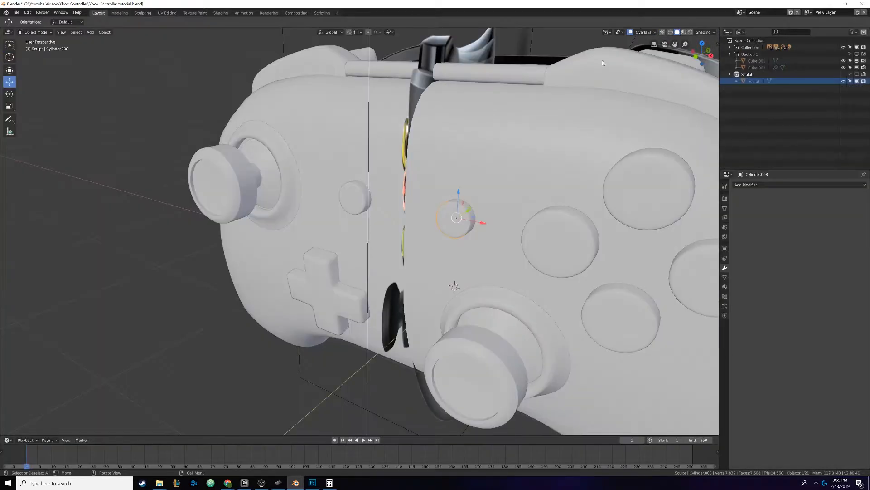
pyautogui.click(691, 32)
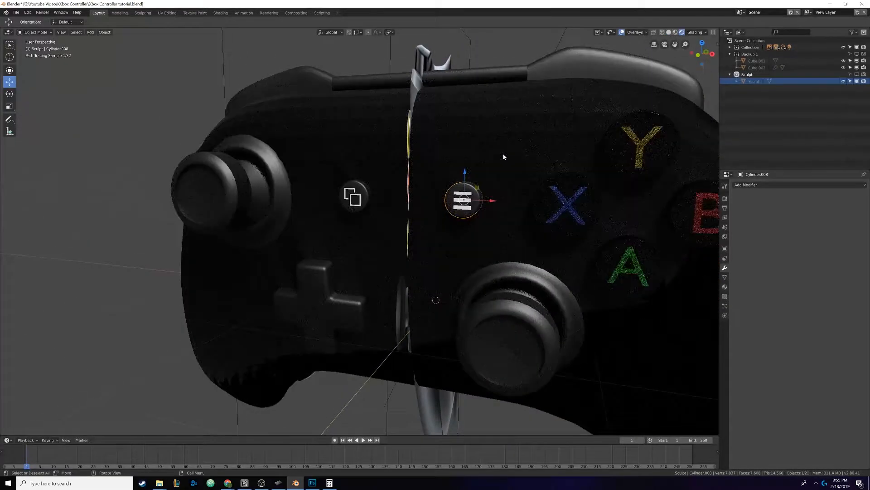
pyautogui.moveTo(480, 197); pyautogui.dragTo(499, 197, button='middle')
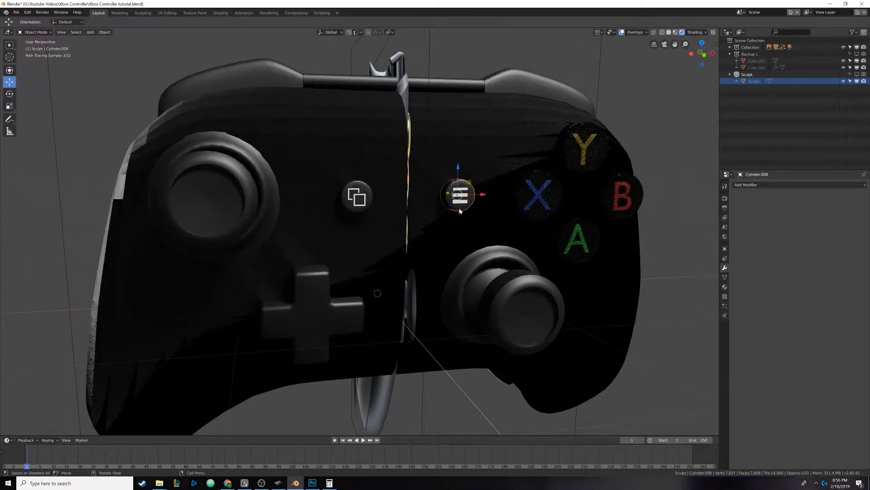
pyautogui.moveTo(563, 104); pyautogui.dragTo(271, 140, button='middle')
# - Disconnect the Normal Map node from the Principled BSDF of the controller body's material in the Shading workspace
pyautogui.click(270, 139)
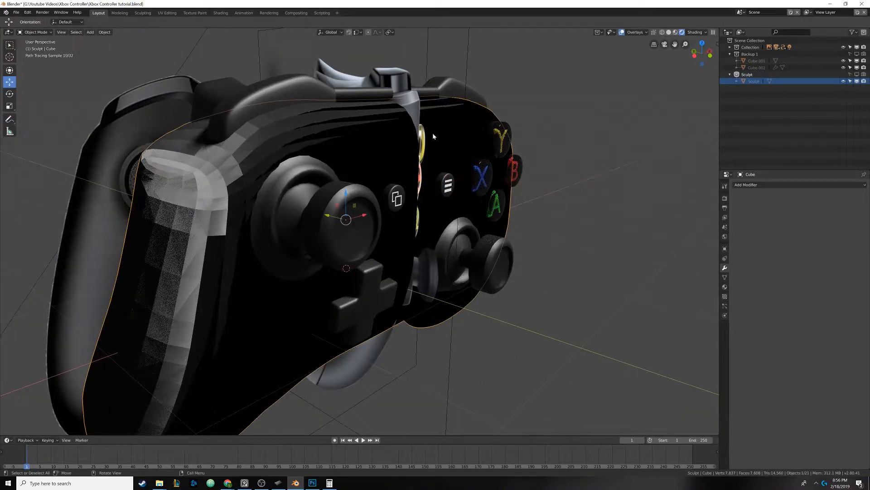
pyautogui.click(164, 14)
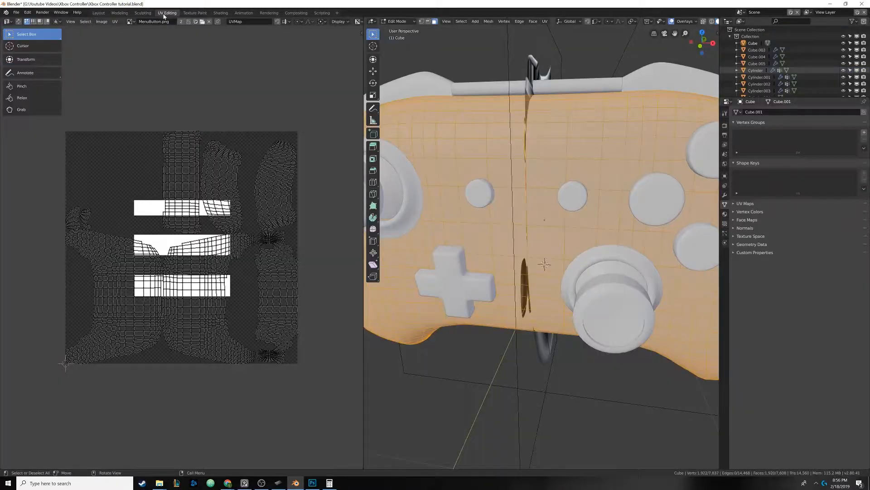
pyautogui.click(221, 14)
pyautogui.moveTo(349, 361); pyautogui.dragTo(363, 349, button='middle')
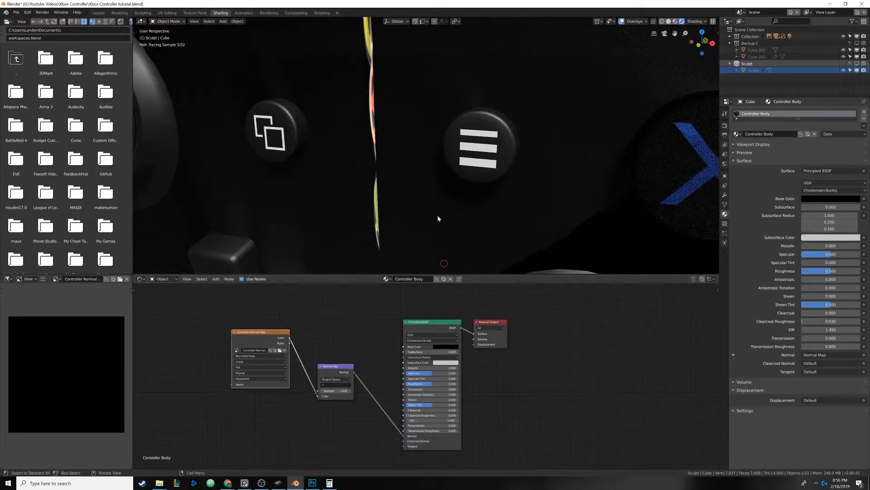
pyautogui.scroll(-6, 438, 218)
pyautogui.moveTo(405, 206); pyautogui.dragTo(425, 209, button='middle')
pyautogui.scroll(-1, 425, 209)
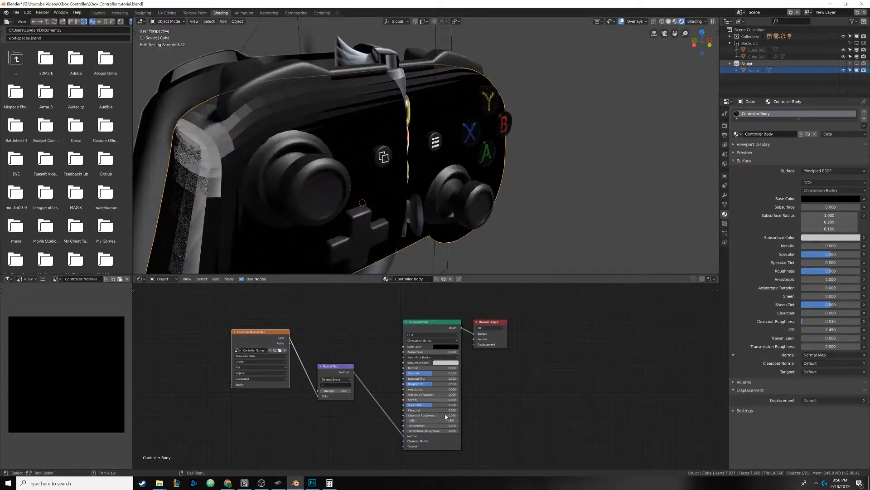
pyautogui.moveTo(403, 436); pyautogui.dragTo(392, 427)
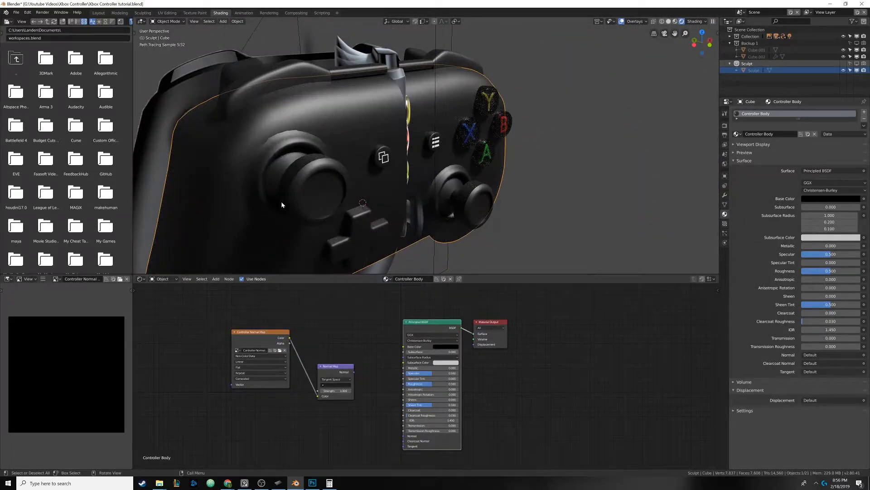
# - Rearrange the Controller Body nodes so the unlinked Normal Map and its image texture sit close together, clear of the Principled BSDF
pyautogui.moveTo(334, 375); pyautogui.dragTo(340, 352)
pyautogui.click(255, 334)
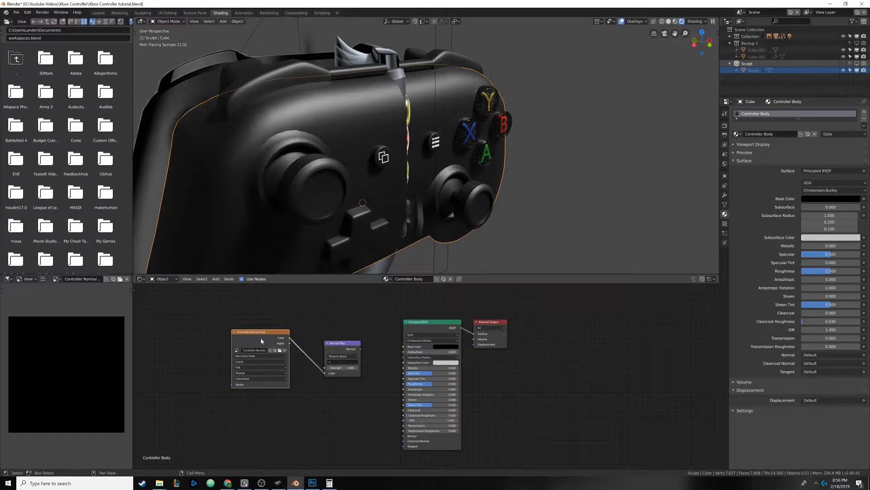
pyautogui.moveTo(259, 333); pyautogui.dragTo(263, 348)
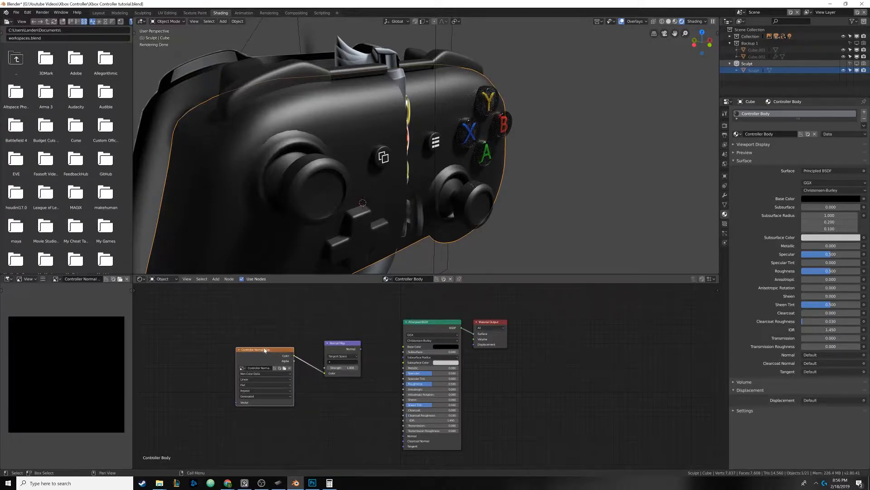
pyautogui.moveTo(351, 348); pyautogui.dragTo(330, 350)
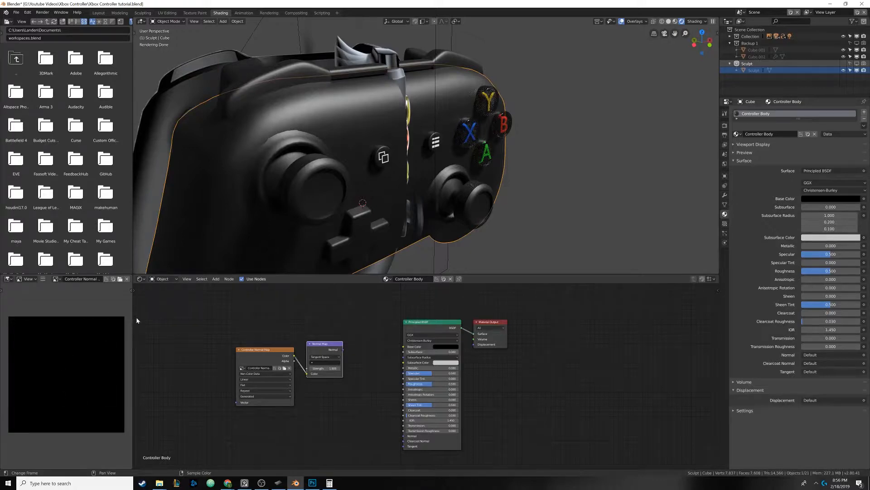
# - Set the Shading viewport back to solid display and switch to the Modeling workspace with the controller body in Object Mode
pyautogui.moveTo(271, 226)
pyautogui.mouseDown(button='middle')
pyautogui.moveTo(317, 199)
pyautogui.moveTo(311, 189)
pyautogui.moveTo(292, 188)
pyautogui.moveTo(386, 187)
pyautogui.moveTo(469, 228)
pyautogui.moveTo(429, 175)
pyautogui.moveTo(484, 186)
pyautogui.moveTo(453, 211)
pyautogui.mouseUp(button='middle')
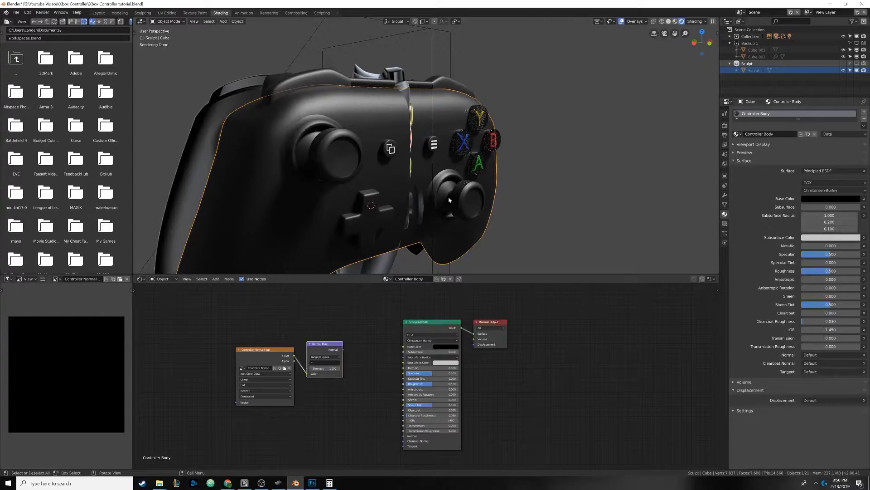
pyautogui.moveTo(450, 183); pyautogui.dragTo(442, 156, button='middle')
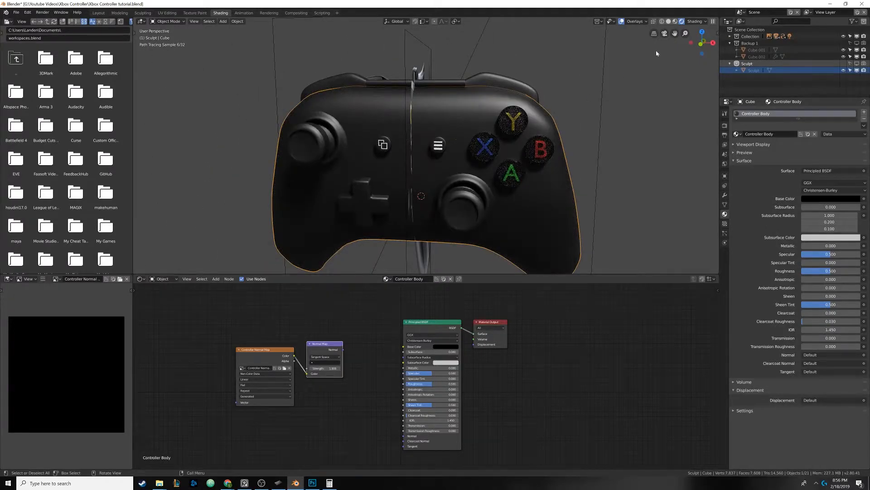
pyautogui.click(670, 21)
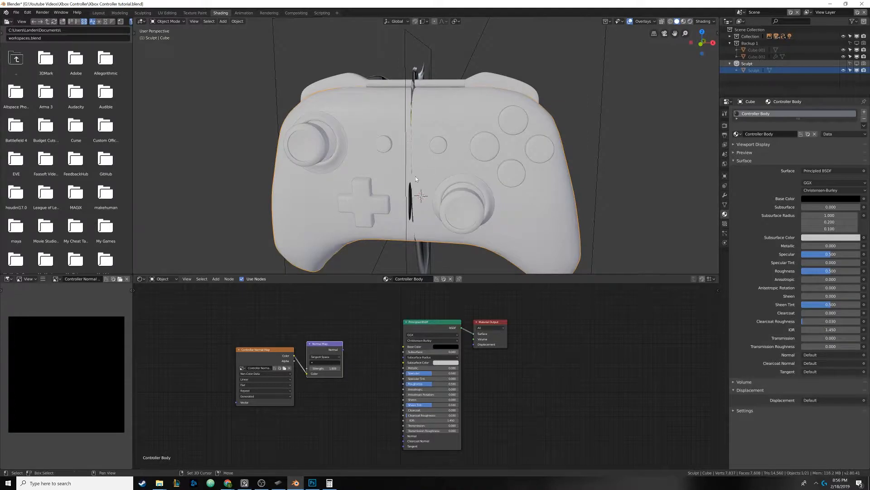
pyautogui.moveTo(415, 176)
pyautogui.mouseDown(button='middle')
pyautogui.moveTo(391, 143)
pyautogui.moveTo(301, 146)
pyautogui.mouseUp(button='middle')
pyautogui.click(119, 12)
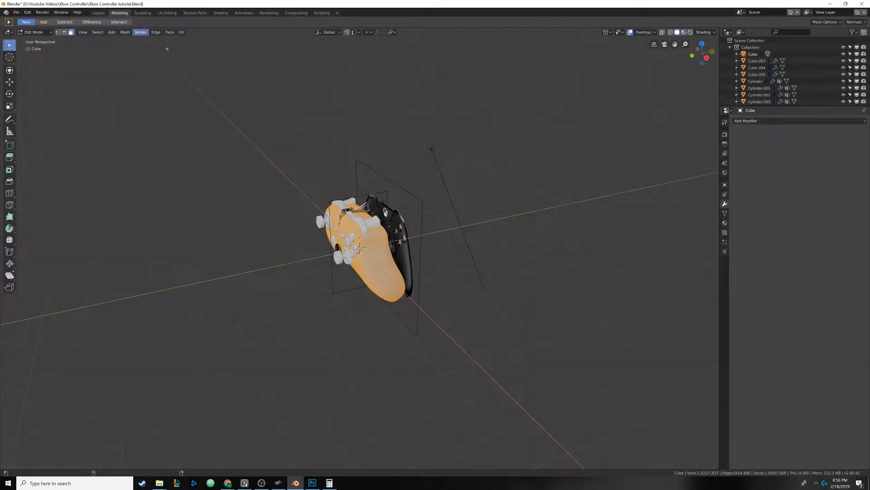
pyautogui.moveTo(330, 184); pyautogui.dragTo(363, 166, button='middle')
pyautogui.press('Tab')
# - Isolate the thumbstick below the ABXY buttons in local view, frame it from the side, and enter Edit Mode
pyautogui.scroll(5, 366, 210)
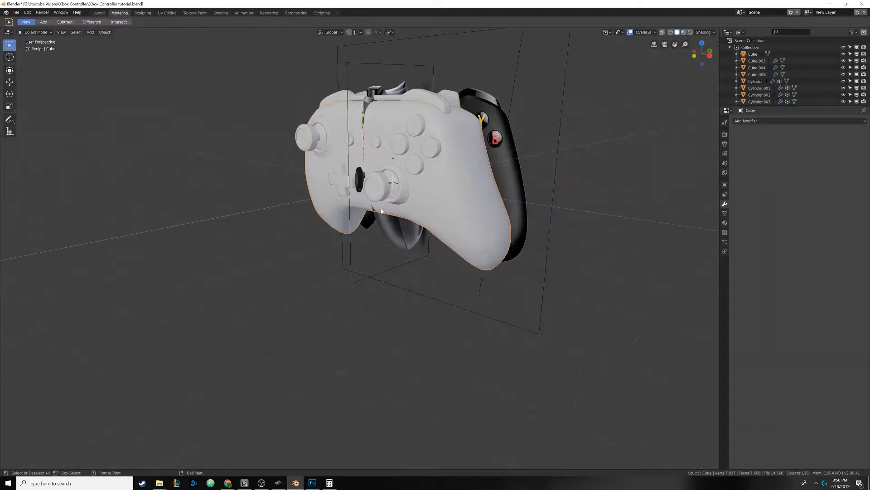
pyautogui.click(365, 211)
pyautogui.scroll(3, 365, 210)
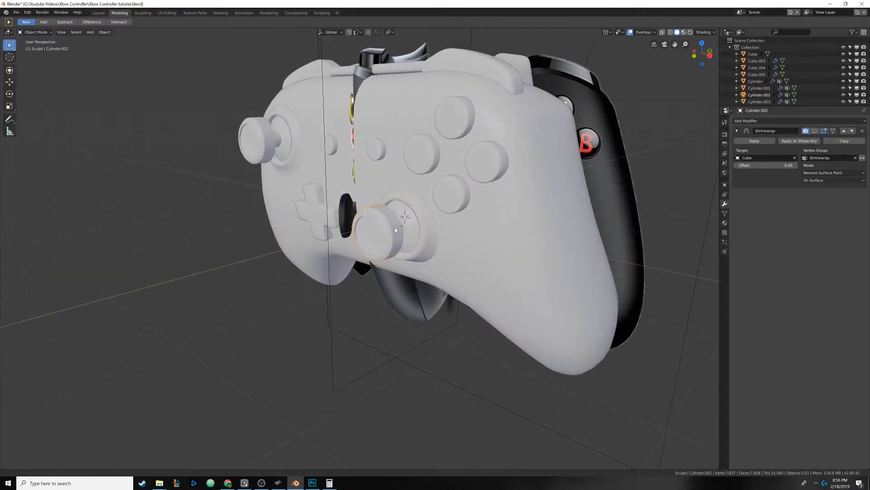
pyautogui.scroll(2, 384, 226)
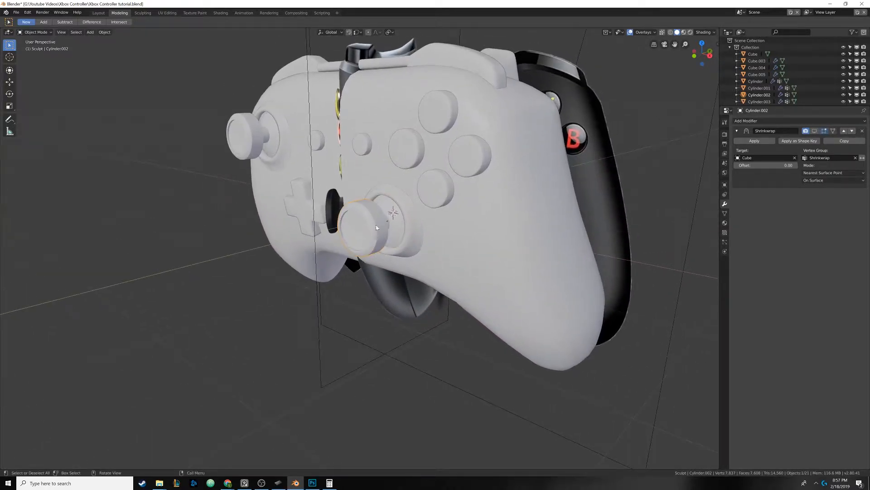
pyautogui.press('KP_Divide')
pyautogui.moveTo(374, 220); pyautogui.dragTo(416, 242, button='middle')
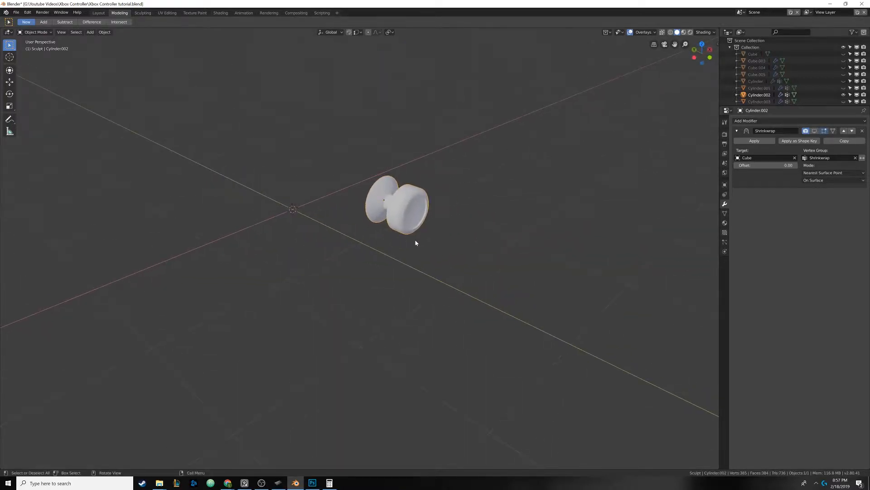
pyautogui.press('KP_Decimal')
pyautogui.scroll(-3, 411, 240)
pyautogui.moveTo(354, 236); pyautogui.dragTo(358, 218, button='middle')
pyautogui.press('Tab')
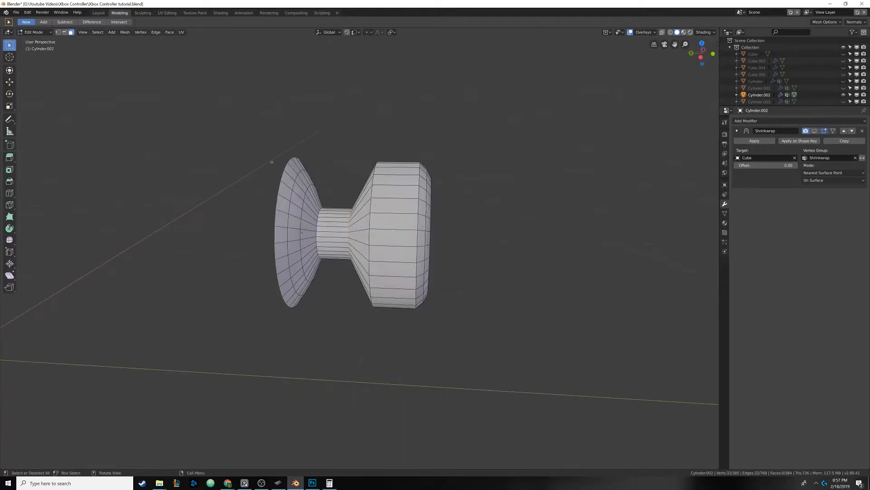
# - Return to Object Mode, switch to the UV Editing workspace, save the file, and unlink the MenuButton.png image from the UV editor
pyautogui.press('Tab')
pyautogui.click(166, 13)
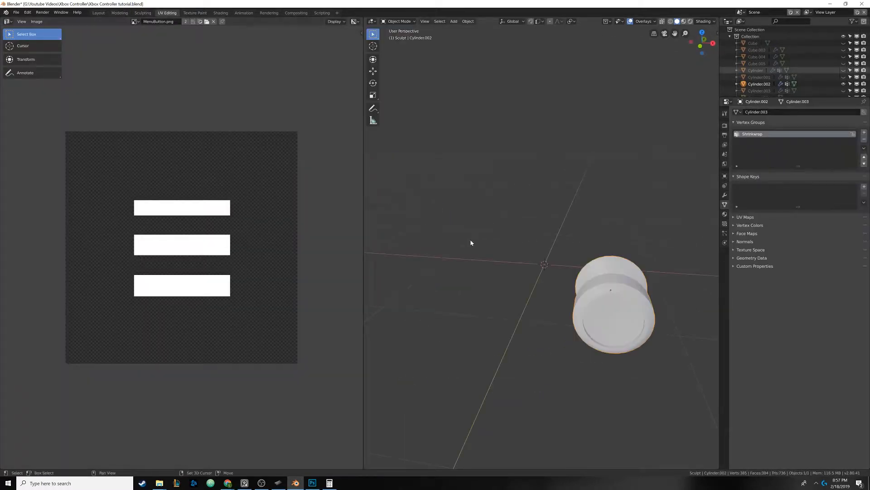
pyautogui.hotkey('ctrl', 's')
pyautogui.click(213, 21)
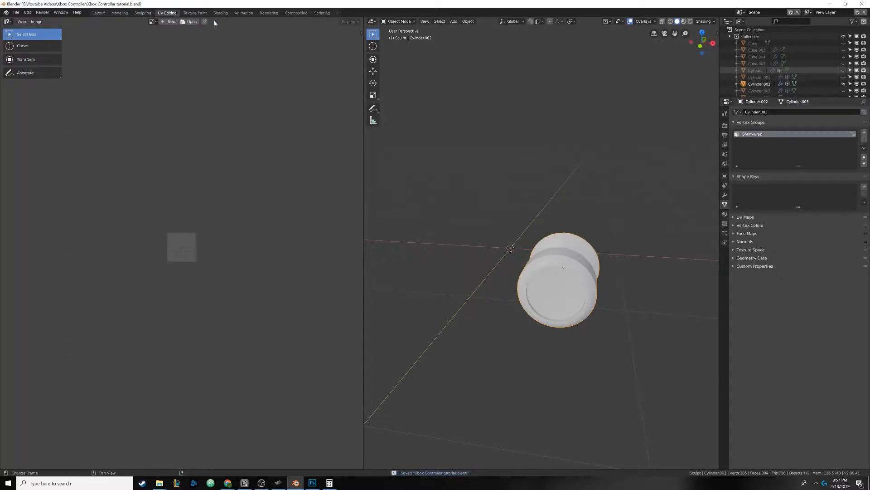
# - Enter Edit Mode on the thumbstick and switch to edge selection with nothing selected
pyautogui.press('Tab')
pyautogui.moveTo(543, 282); pyautogui.dragTo(522, 229, button='middle')
pyautogui.scroll(2, 542, 246)
pyautogui.scroll(2, 541, 246)
pyautogui.keyDown('alt'); pyautogui.click(493, 211); pyautogui.keyUp('alt')
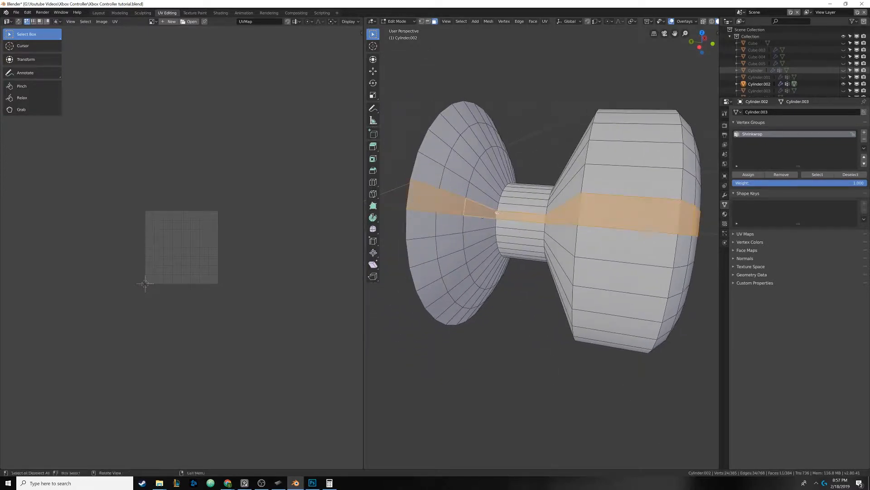
pyautogui.hotkey('alt', 'a')
pyautogui.click(428, 22)
# - Mark seams along the edge loops at both ends of the neck, the head's rear edge, and the front rim and recess
pyautogui.keyDown('alt'); pyautogui.click(496, 219); pyautogui.keyUp('alt')
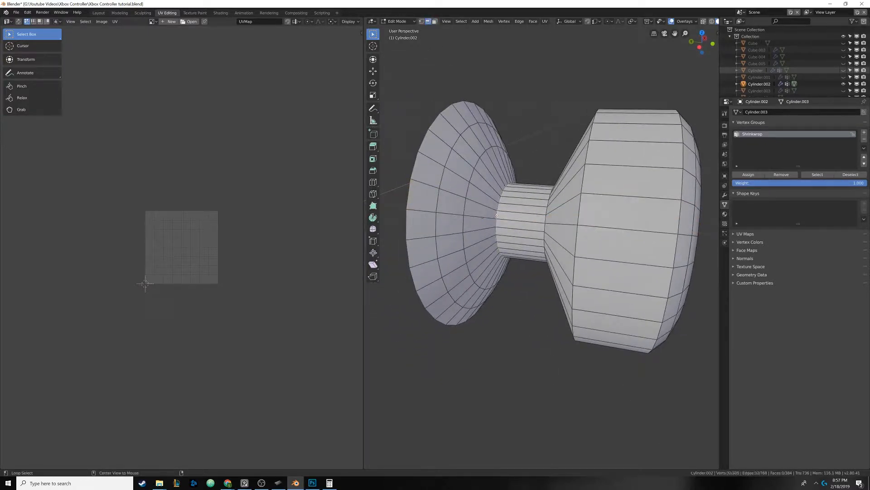
pyautogui.moveTo(517, 220); pyautogui.dragTo(549, 143, button='middle')
pyautogui.keyDown('alt'); pyautogui.keyDown('shift'); pyautogui.click(552, 217); pyautogui.keyUp('shift'); pyautogui.keyUp('alt')
pyautogui.keyDown('alt'); pyautogui.keyDown('shift'); pyautogui.click(532, 213); pyautogui.keyUp('shift'); pyautogui.keyUp('alt')
pyautogui.keyDown('alt'); pyautogui.keyDown('shift'); pyautogui.click(529, 173); pyautogui.keyUp('shift'); pyautogui.keyUp('alt')
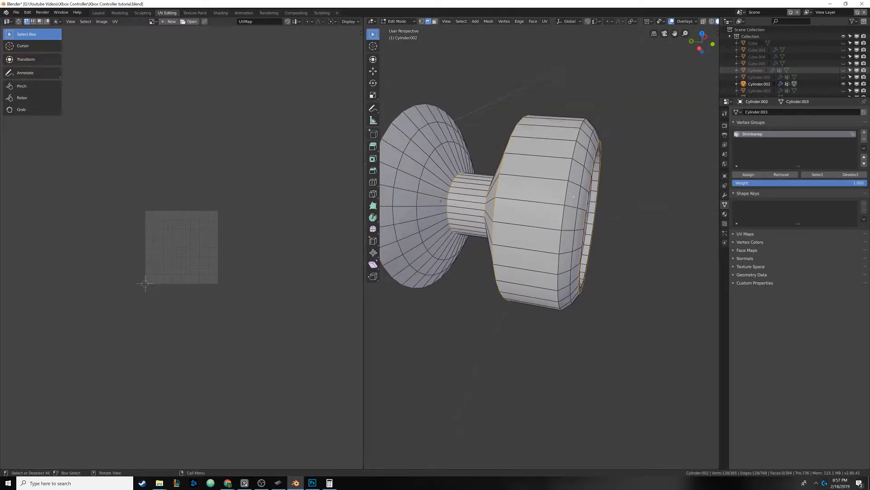
pyautogui.moveTo(574, 196); pyautogui.dragTo(478, 192, button='middle')
pyautogui.scroll(1, 479, 190)
pyautogui.keyDown('alt'); pyautogui.keyDown('shift'); pyautogui.click(470, 148); pyautogui.keyUp('shift'); pyautogui.keyUp('alt')
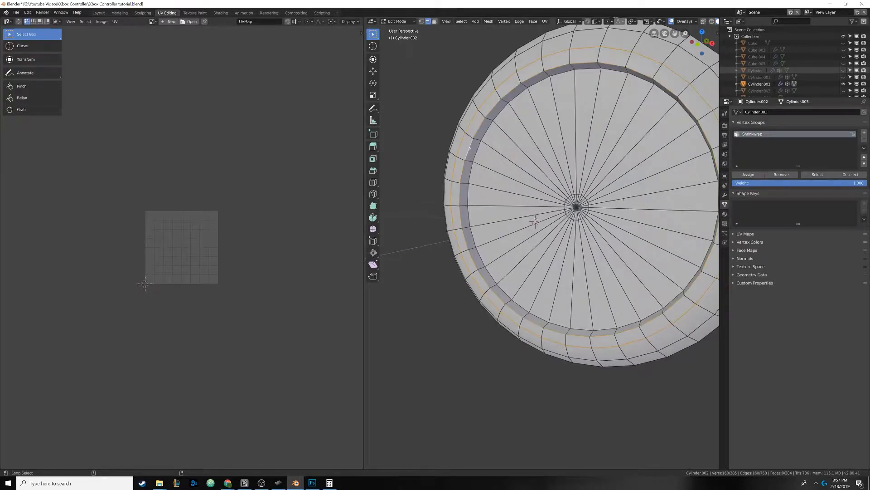
pyautogui.keyDown('alt'); pyautogui.keyDown('shift'); pyautogui.click(477, 150); pyautogui.keyUp('shift'); pyautogui.keyUp('alt')
pyautogui.moveTo(477, 150); pyautogui.dragTo(523, 187, button='middle')
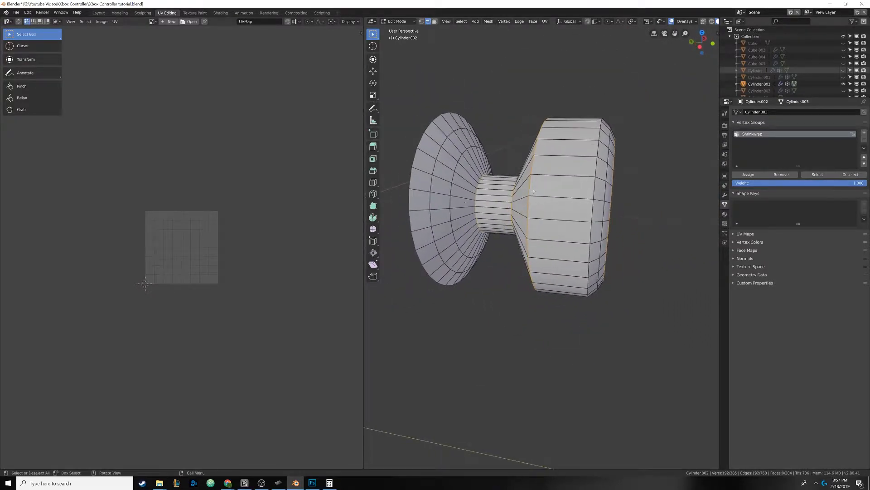
pyautogui.click(515, 262)
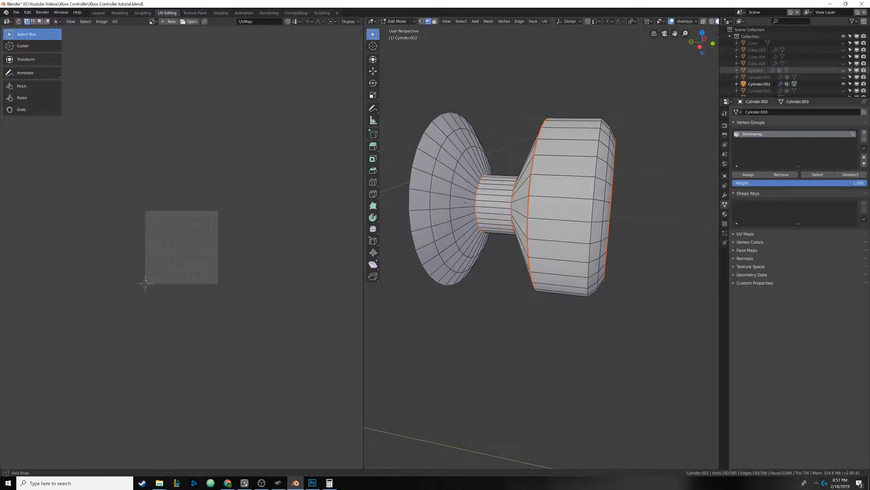
# - Mark a seam along the connected edges running across the side of the thumbstick head from front rim to rear edge
pyautogui.press('a')
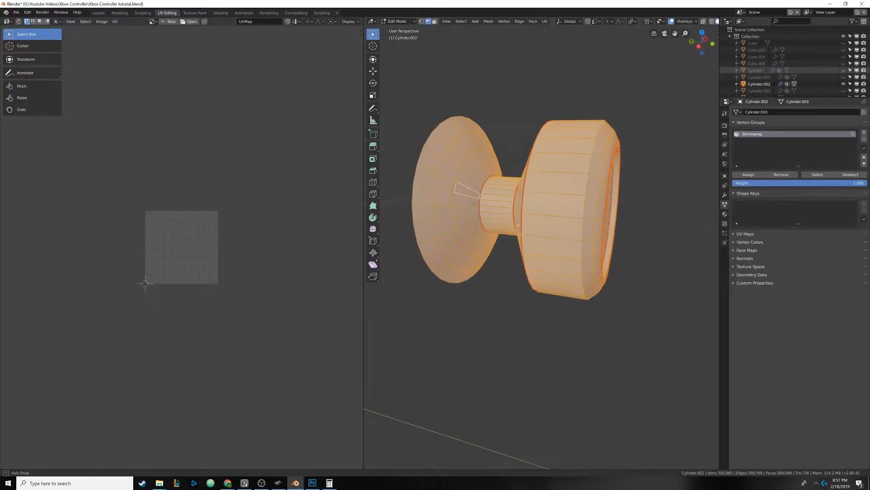
pyautogui.moveTo(524, 228)
pyautogui.mouseDown(button='middle')
pyautogui.moveTo(517, 223)
pyautogui.moveTo(531, 218)
pyautogui.mouseUp(button='middle')
pyautogui.hotkey('alt', 'a')
pyautogui.scroll(4, 532, 218)
pyautogui.click(525, 213)
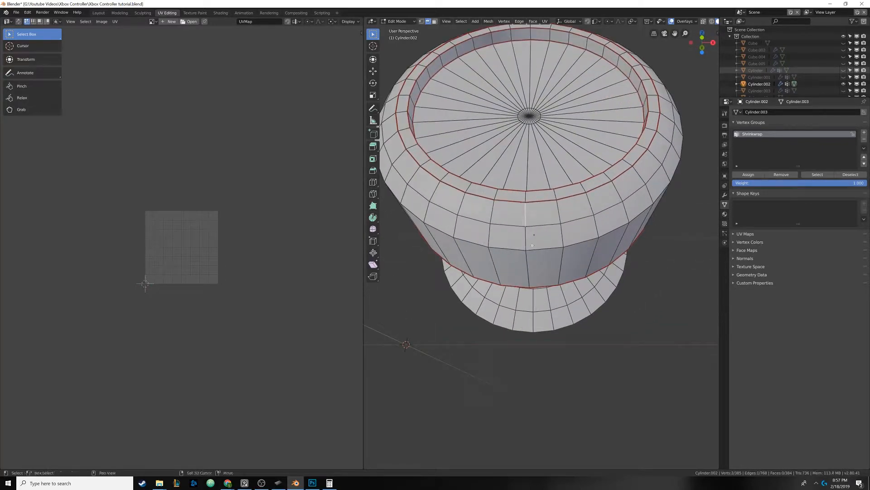
pyautogui.keyDown('shift'); pyautogui.click(527, 252); pyautogui.keyUp('shift')
pyautogui.moveTo(527, 252); pyautogui.dragTo(535, 282, button='middle')
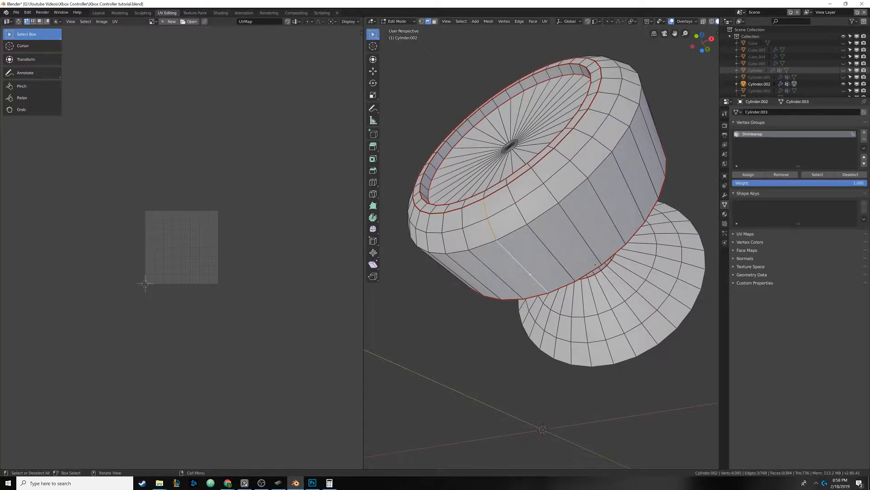
pyautogui.moveTo(490, 221); pyautogui.dragTo(536, 255, button='middle')
pyautogui.press('u')
pyautogui.click(533, 236)
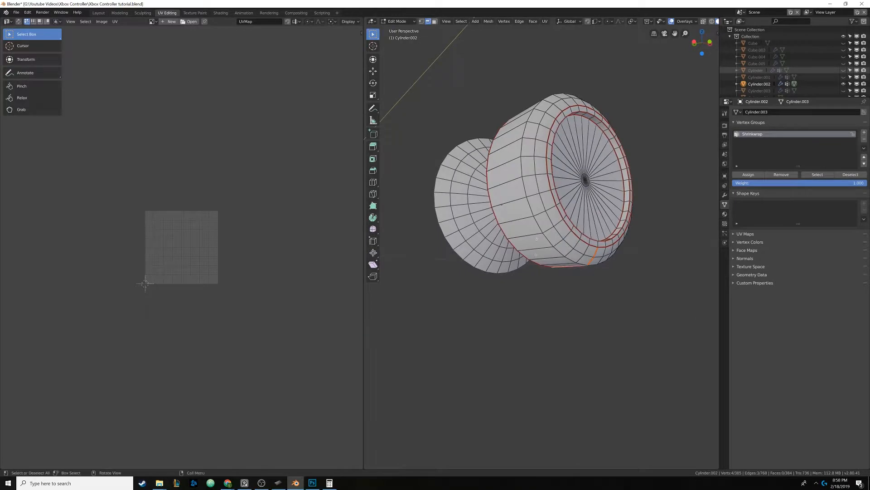
# - Select the whole thumbstick mesh and unwrap it along the marked seams
pyautogui.press('a')
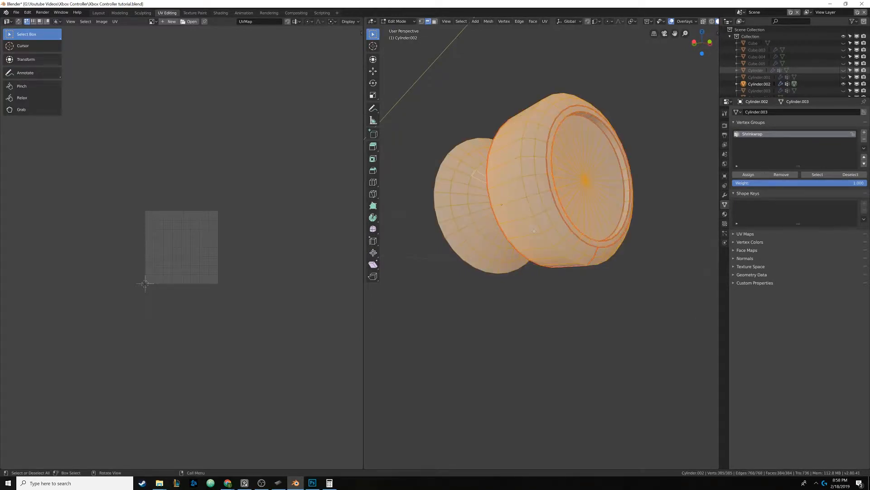
pyautogui.press('u')
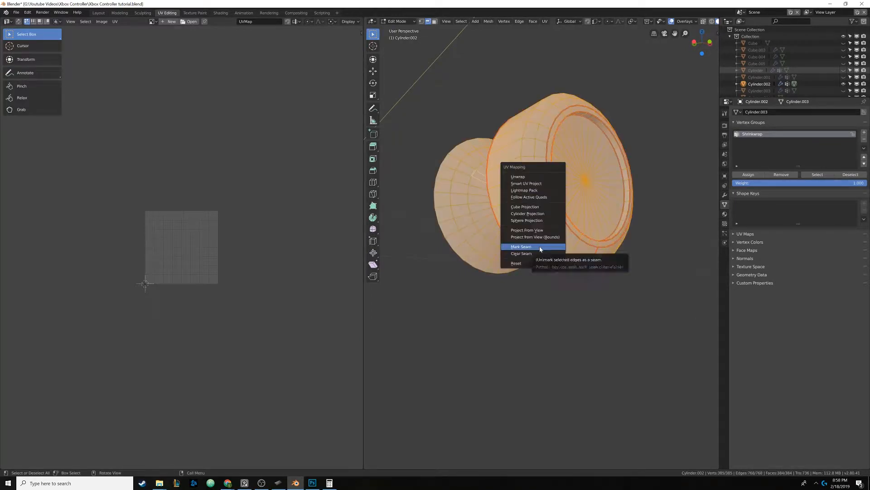
pyautogui.click(521, 176)
pyautogui.moveTo(525, 209); pyautogui.dragTo(554, 206, button='middle')
pyautogui.scroll(5, 214, 261)
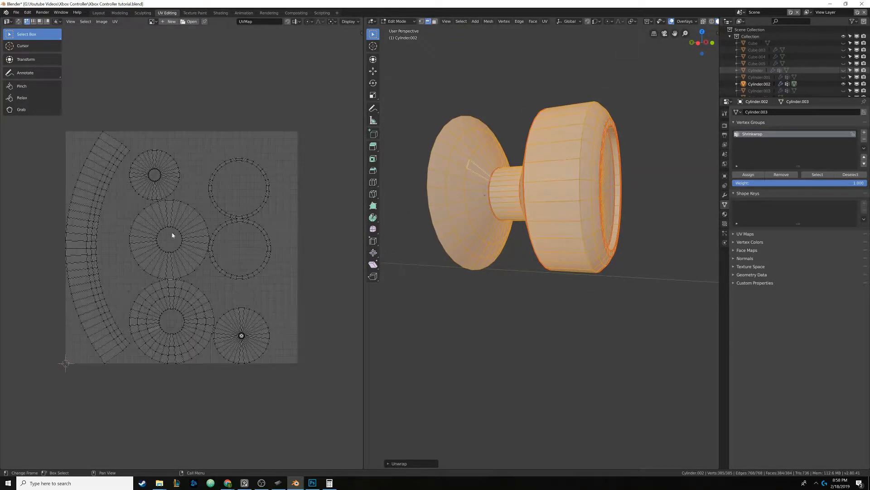
# - Check the unwrapped UV islands for distortion with the Stretch overlay and switch the overlay back off
pyautogui.click(349, 22)
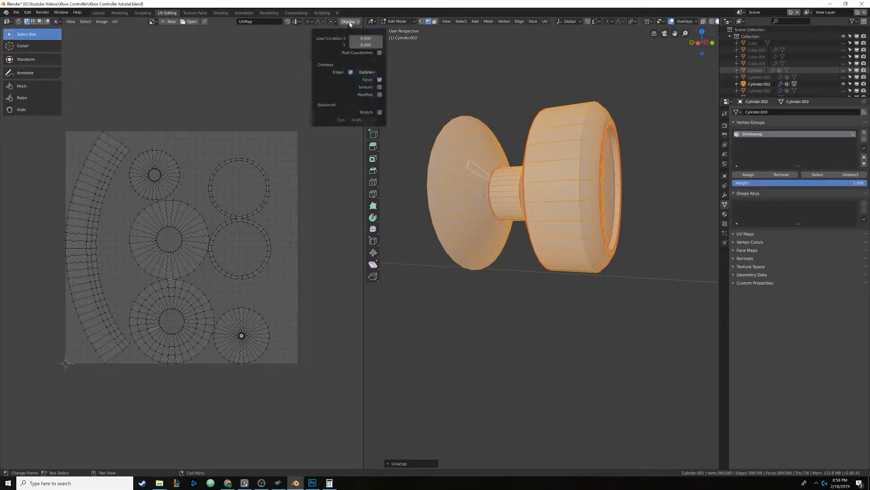
pyautogui.click(379, 112)
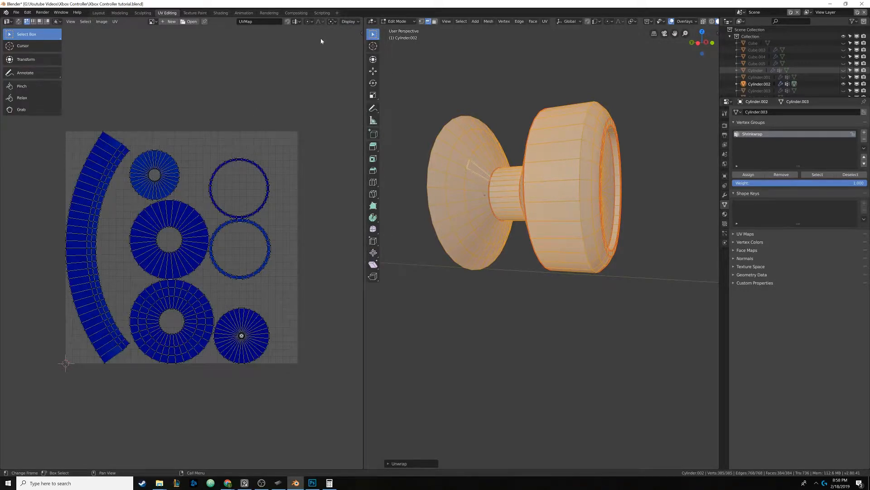
pyautogui.scroll(2, 177, 225)
pyautogui.scroll(-1, 151, 235)
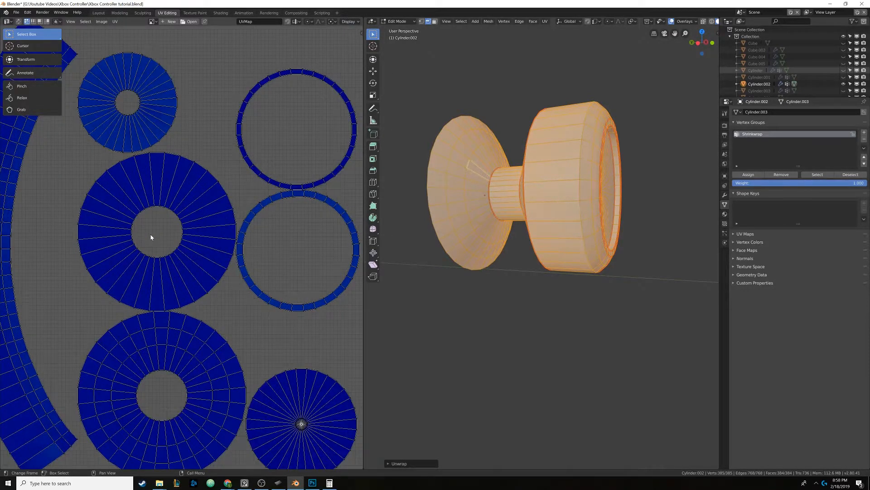
pyautogui.scroll(-2, 150, 237)
pyautogui.click(349, 22)
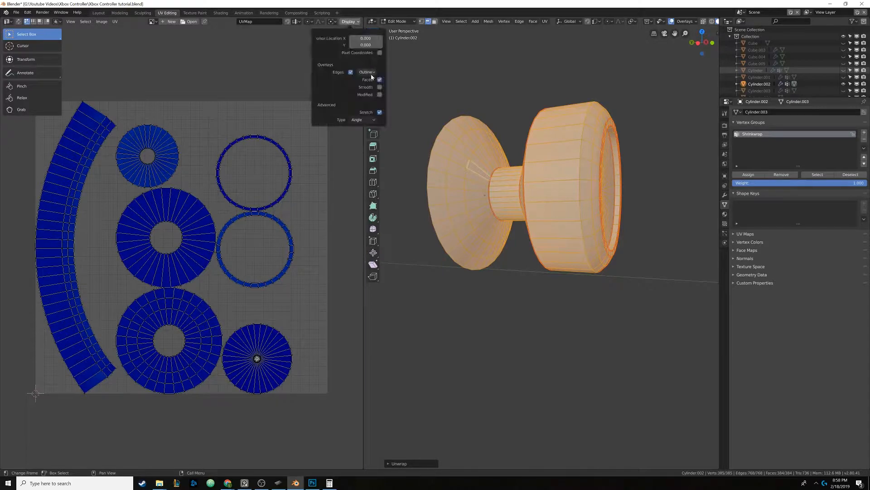
pyautogui.click(379, 112)
# - Leave Edit Mode and switch to the Shading workspace with the thumbstick framed from the side
pyautogui.moveTo(491, 218)
pyautogui.mouseDown(button='middle')
pyautogui.moveTo(508, 234)
pyautogui.moveTo(499, 235)
pyautogui.mouseUp(button='middle')
pyautogui.scroll(-3, 505, 230)
pyautogui.press('Tab')
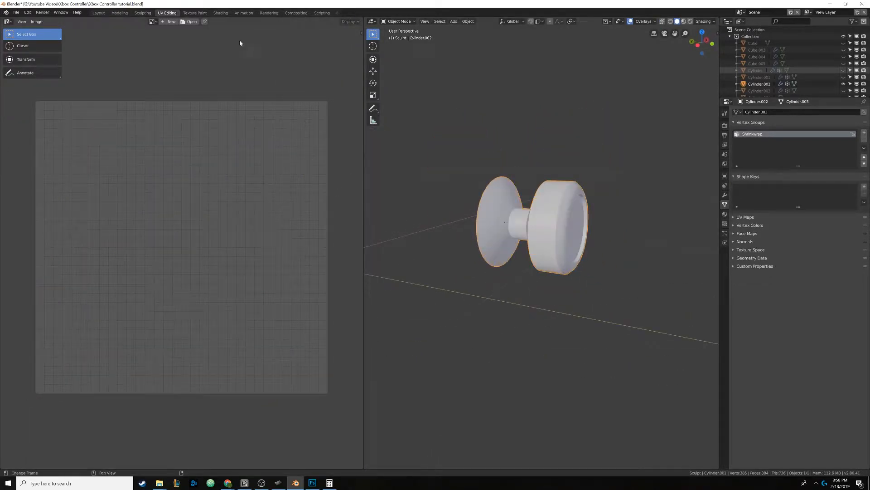
pyautogui.click(221, 13)
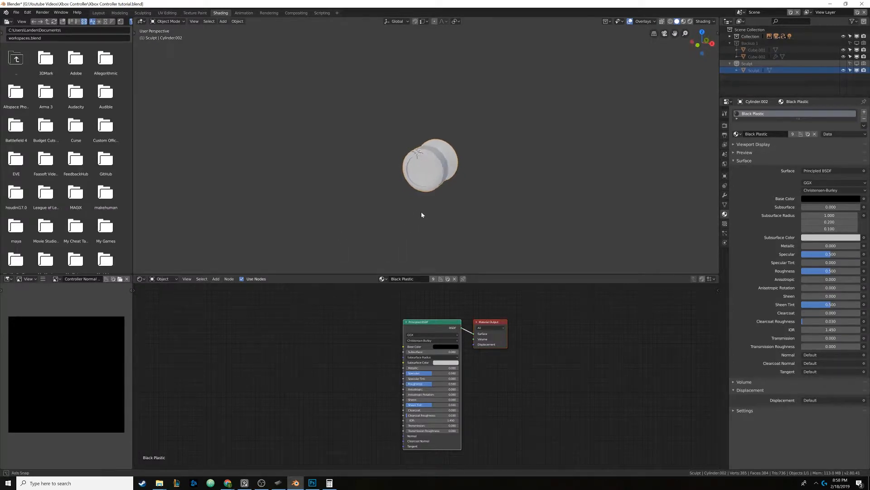
pyautogui.moveTo(422, 215); pyautogui.dragTo(494, 189, button='middle')
pyautogui.scroll(3, 454, 217)
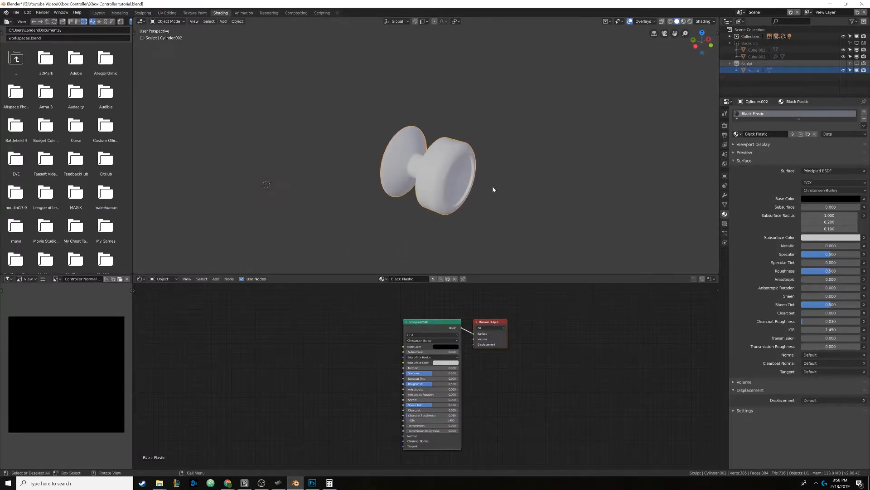
# - Make the thumbstick's Black Plastic material a single-user copy and rename it Thumbstick
pyautogui.click(792, 135)
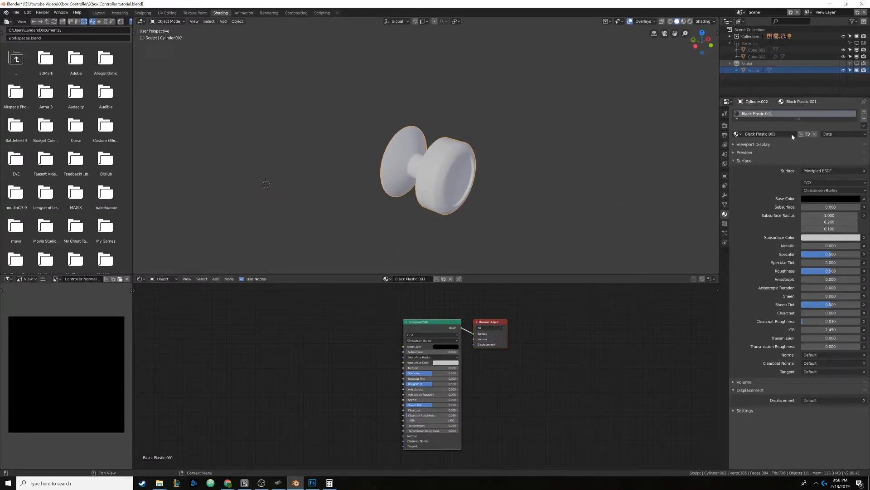
pyautogui.doubleClick(760, 114)
pyautogui.write('Thumbstick')
pyautogui.press('Return')
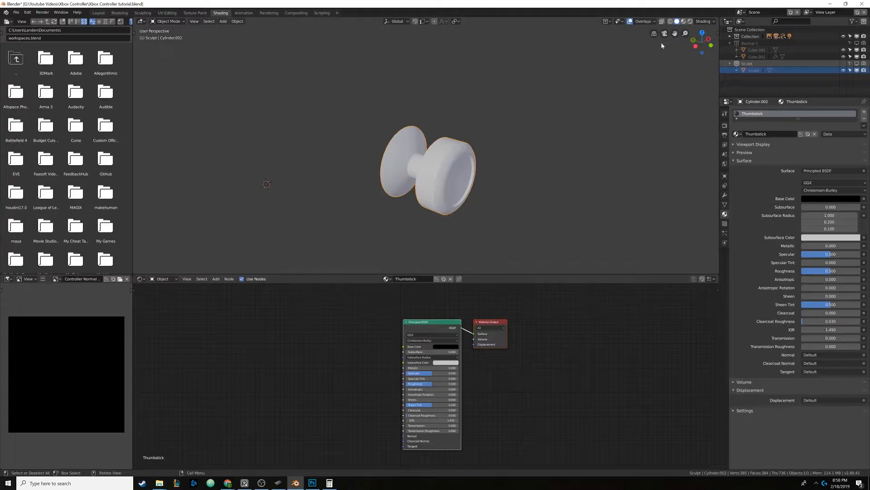
# - Preview the thumbstick's material in LookDev shading and return the viewport to solid display
pyautogui.click(683, 21)
pyautogui.scroll(3, 447, 165)
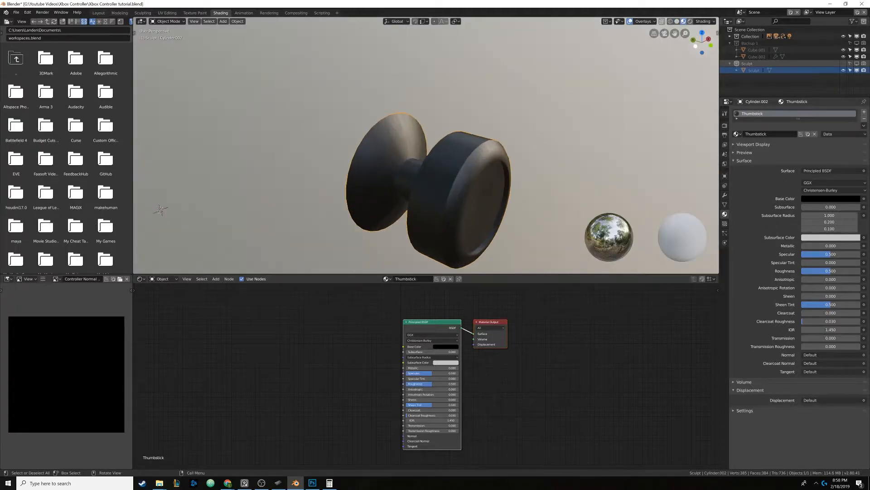
pyautogui.click(677, 22)
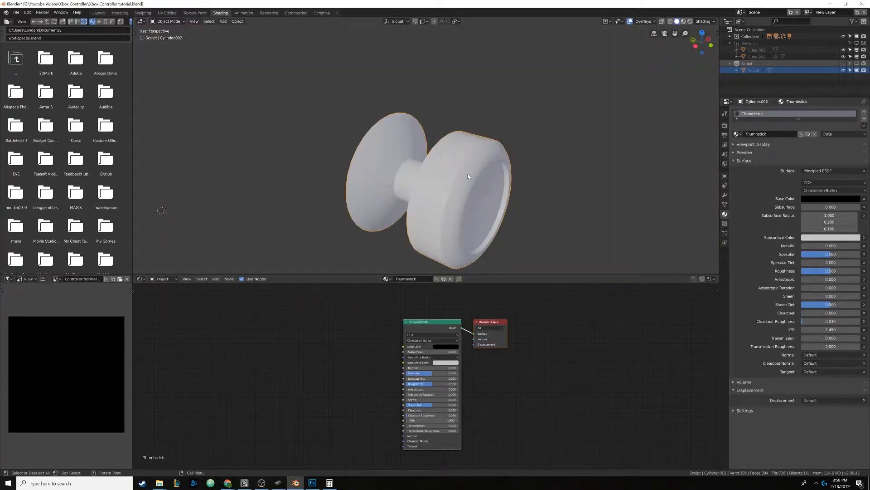
pyautogui.moveTo(382, 309); pyautogui.dragTo(411, 318, button='middle')
pyautogui.scroll(-1, 401, 313)
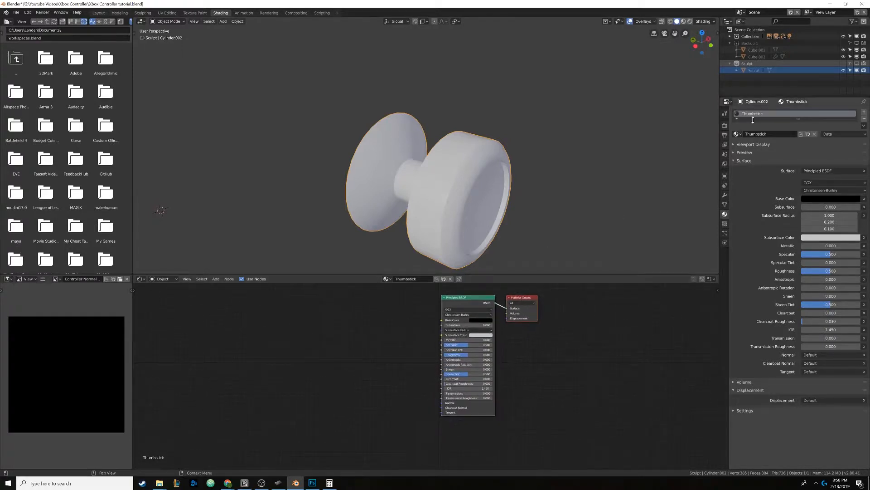
# - Add a second material slot to the thumbstick with a new material named Diamond
pyautogui.click(864, 111)
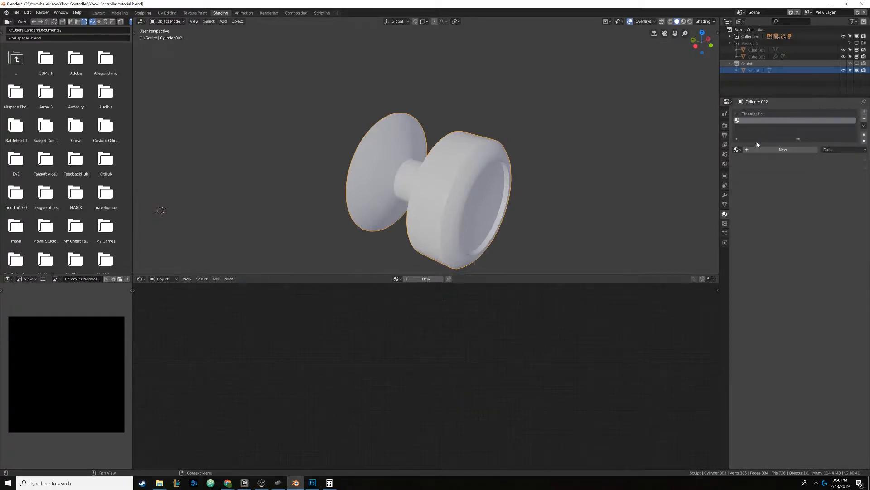
pyautogui.click(771, 150)
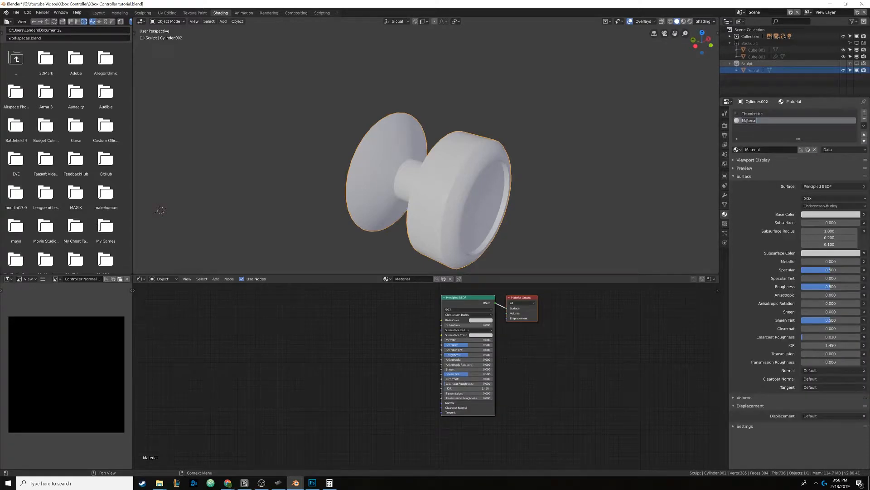
pyautogui.write('Diamond')
pyautogui.press('Return')
# - Replace the second slot's material with a single-user copy of the Thumbstick material and name it Diamond
pyautogui.click(753, 114)
pyautogui.click(748, 120)
pyautogui.click(738, 150)
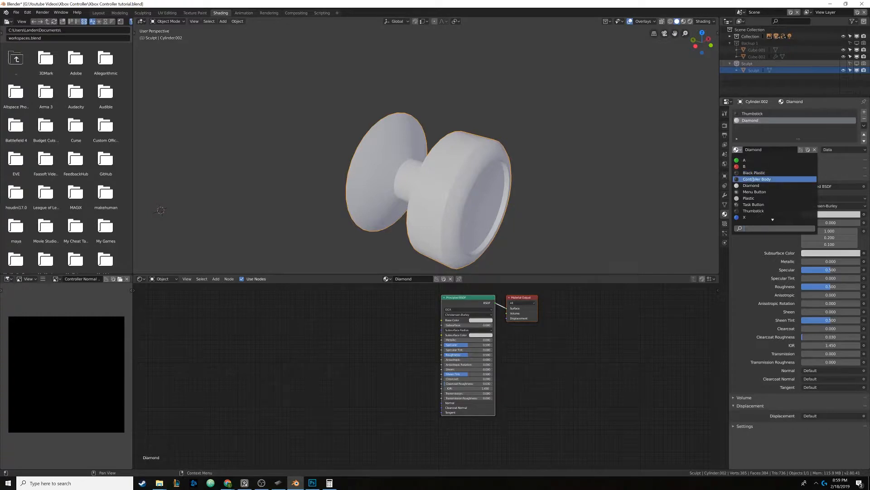
pyautogui.click(754, 211)
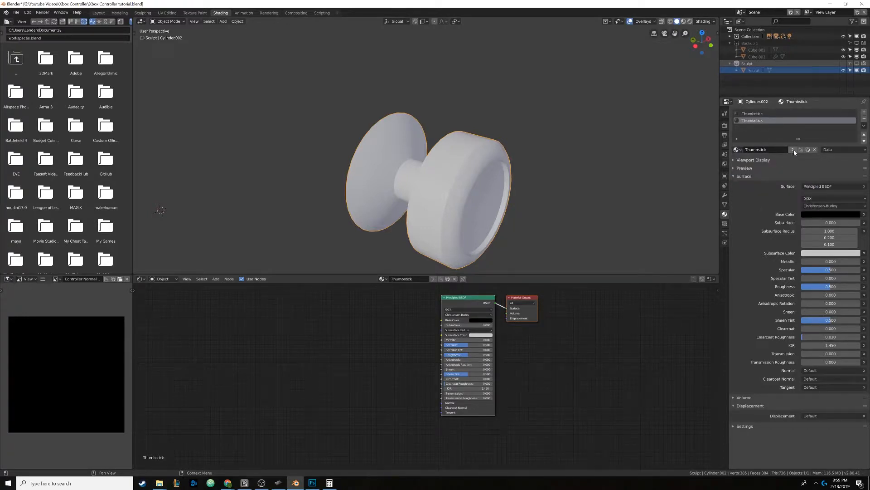
pyautogui.click(794, 150)
pyautogui.click(758, 150)
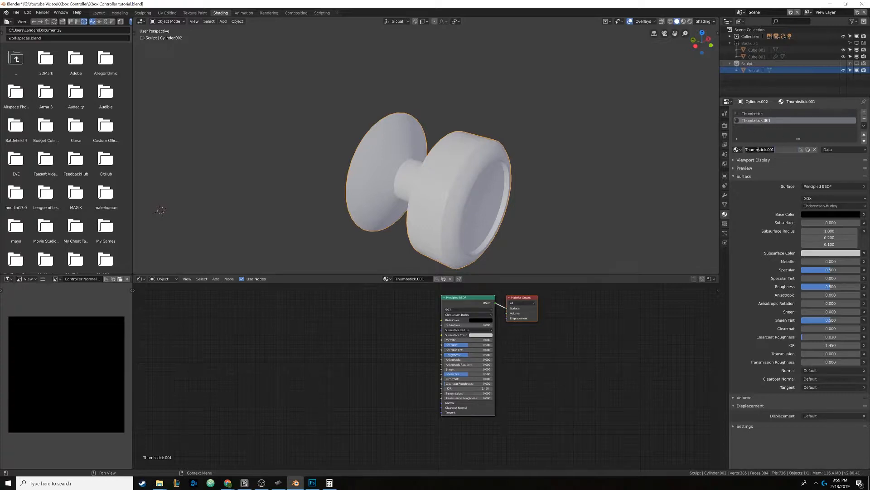
pyautogui.write('Diamond')
pyautogui.press('Return')
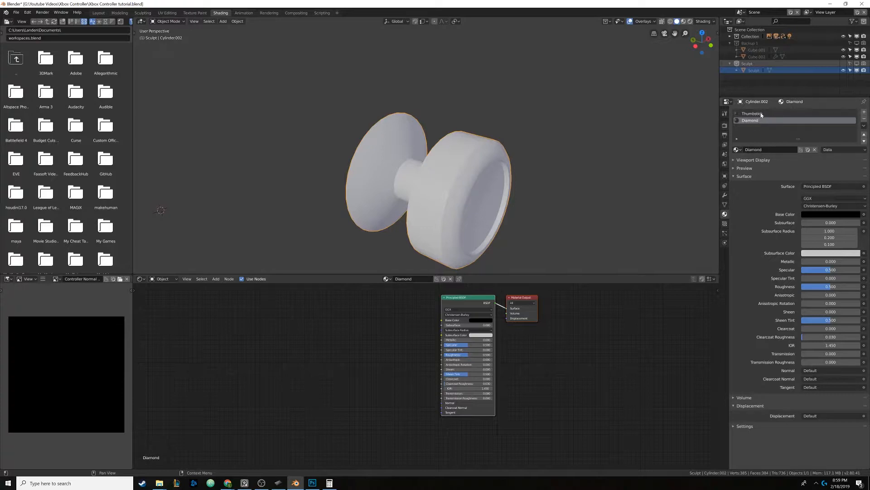
# - Assign the Diamond material to the face loops around the thumbstick cap's outer rim and return to Object Mode
pyautogui.press('Tab')
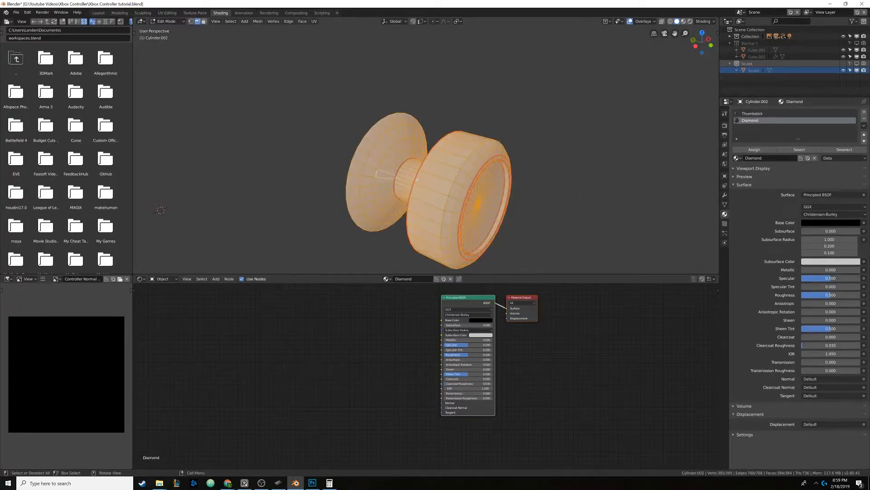
pyautogui.moveTo(417, 179); pyautogui.dragTo(648, 145, button='middle')
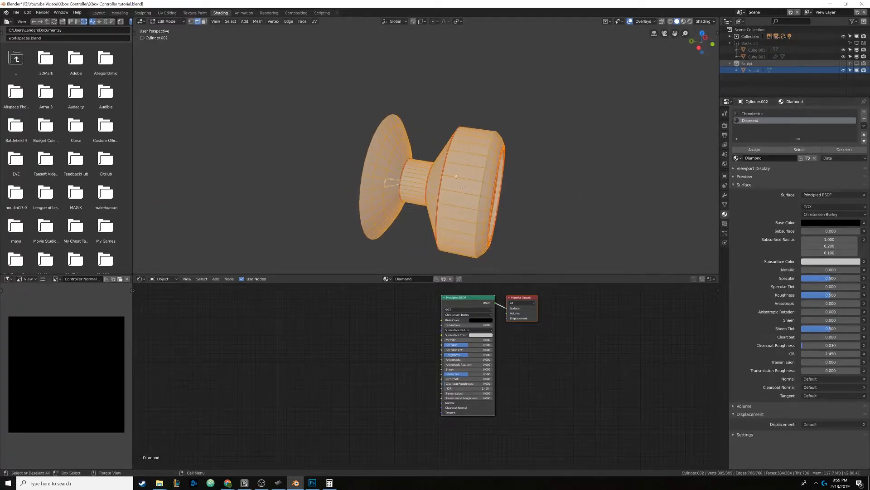
pyautogui.moveTo(456, 177); pyautogui.dragTo(426, 140, button='middle')
pyautogui.scroll(1, 441, 167)
pyautogui.hotkey('alt', 'a')
pyautogui.keyDown('alt'); pyautogui.click(422, 137); pyautogui.keyUp('alt')
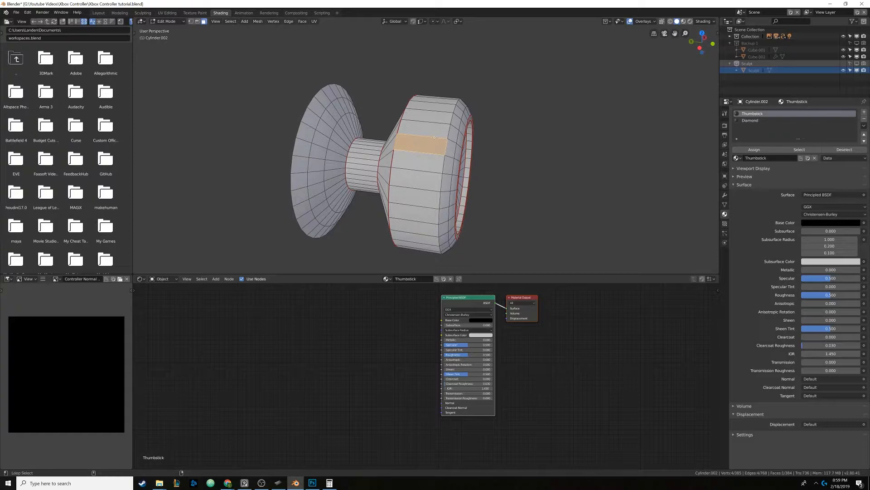
pyautogui.hotkey('alt', 'a')
pyautogui.keyDown('alt'); pyautogui.click(433, 137); pyautogui.keyUp('alt')
pyautogui.keyDown('alt'); pyautogui.keyDown('shift'); pyautogui.click(452, 142); pyautogui.keyUp('shift'); pyautogui.keyUp('alt')
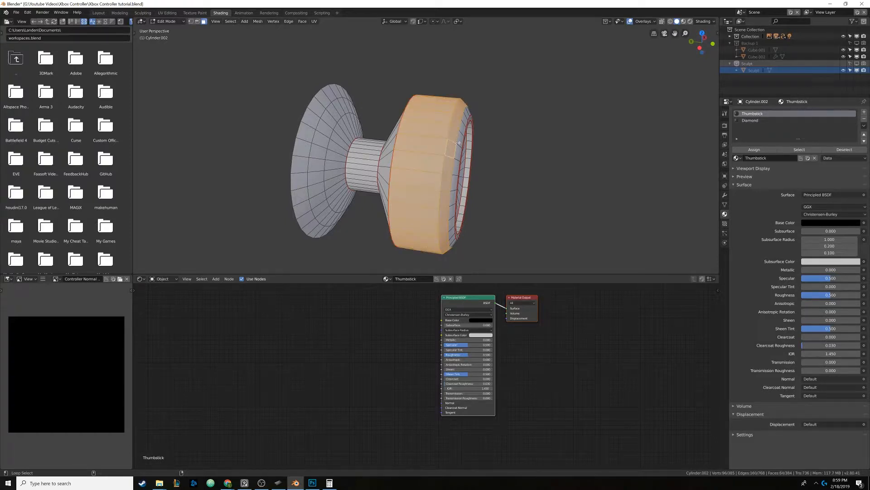
pyautogui.keyDown('alt'); pyautogui.keyDown('shift'); pyautogui.click(459, 143); pyautogui.keyUp('shift'); pyautogui.keyUp('alt')
pyautogui.click(749, 121)
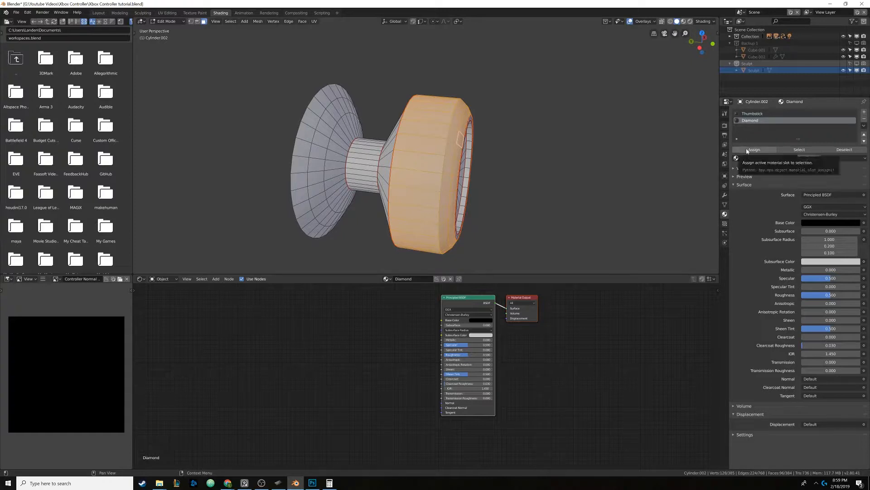
pyautogui.moveTo(539, 148); pyautogui.dragTo(557, 145, button='middle')
pyautogui.press('Tab')
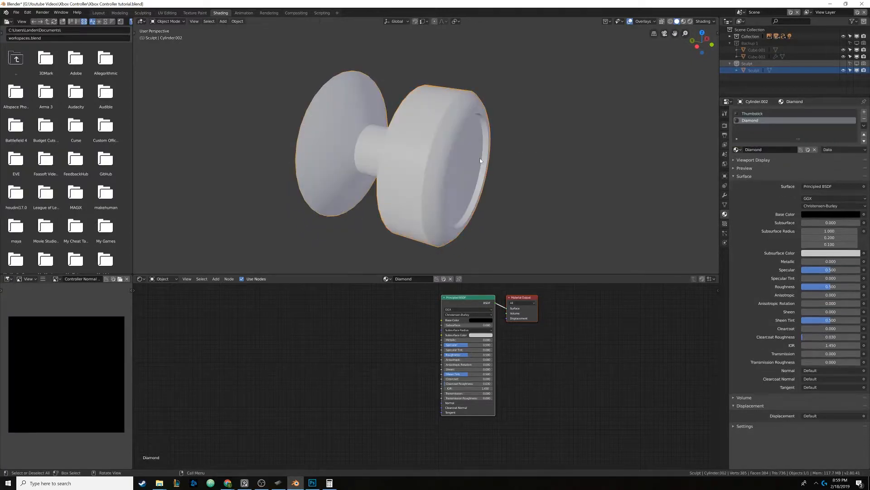
# - Add an Image Texture node to the Diamond material and load Diamond Normal Map.png into it
pyautogui.click(752, 113)
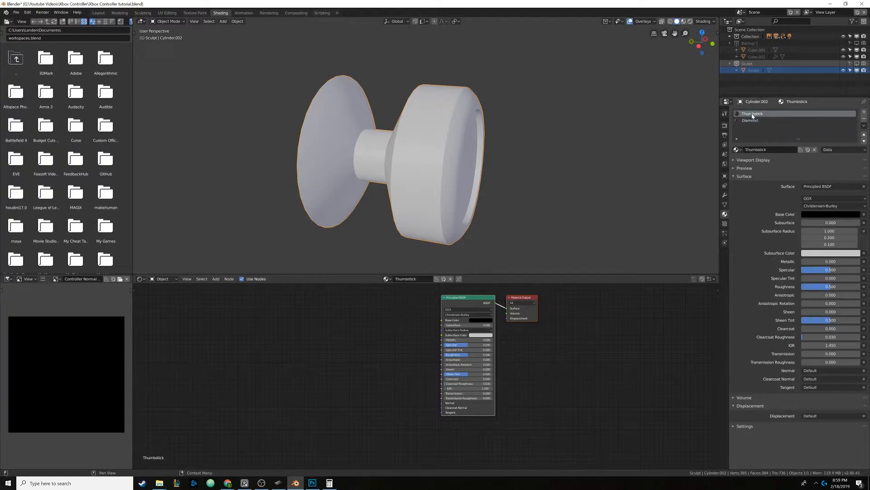
pyautogui.click(749, 120)
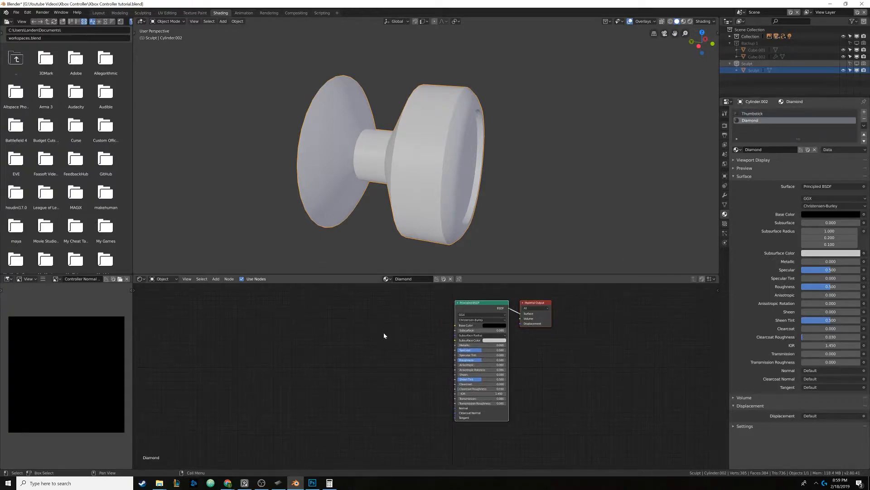
pyautogui.hotkey('shift', 'a')
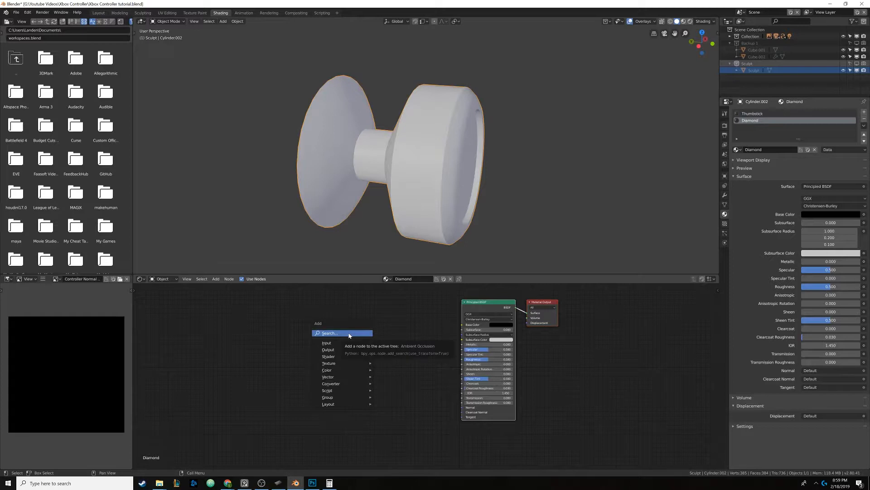
pyautogui.click(348, 334)
pyautogui.write('image')
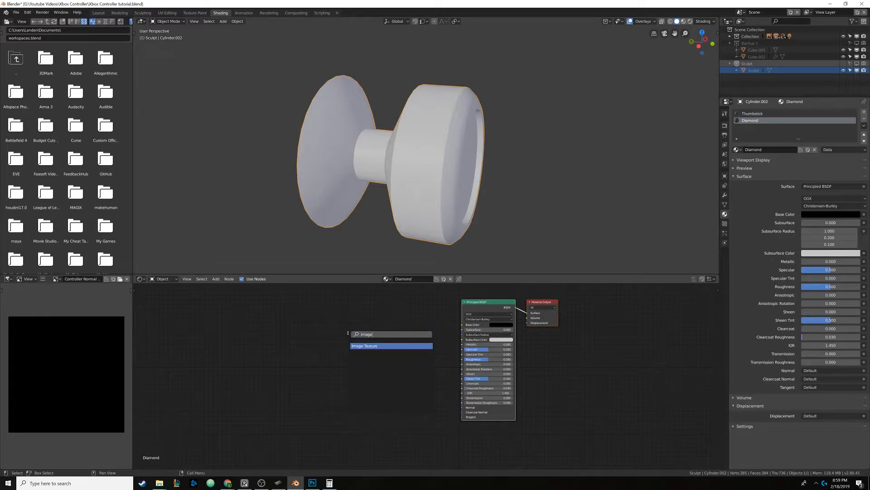
pyautogui.press('Return')
pyautogui.click(320, 317)
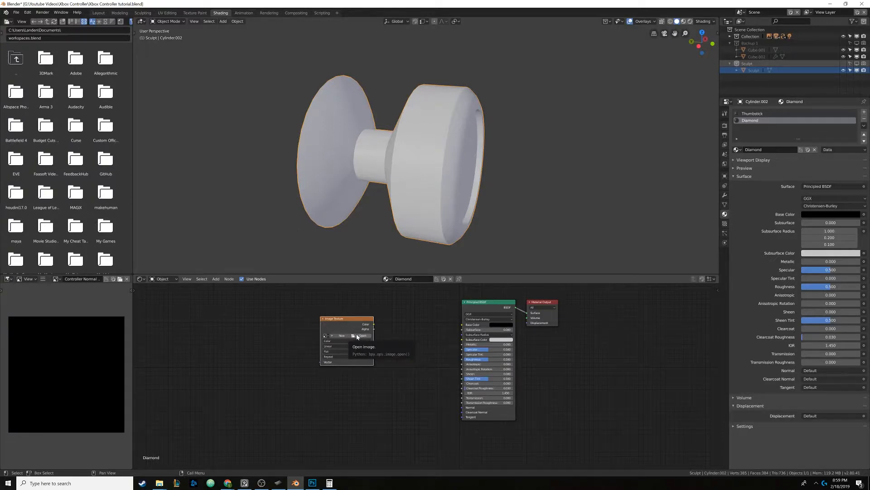
pyautogui.click(358, 335)
pyautogui.click(109, 60)
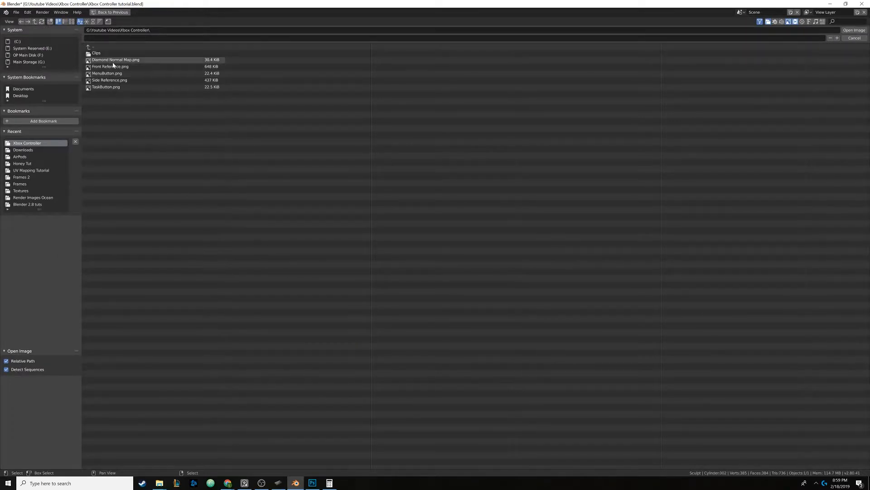
pyautogui.click(855, 30)
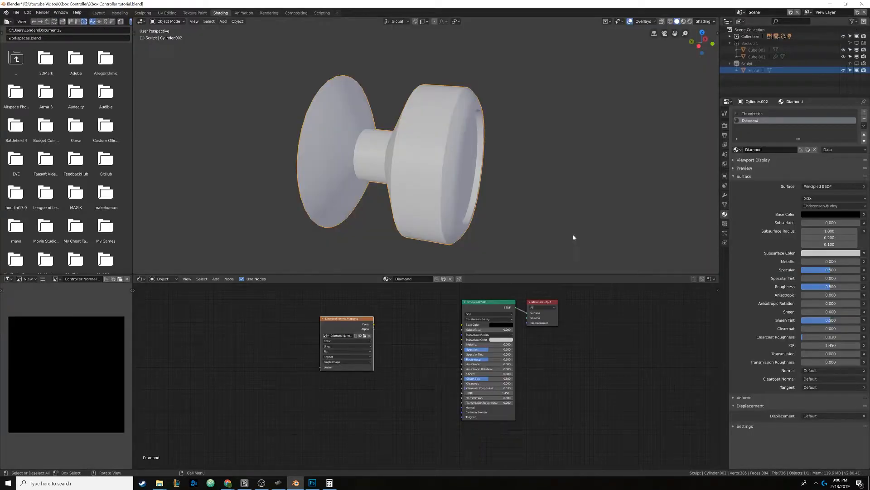
# - Set the image texture to Non-Color Data and connect it through a new Normal Map node to the Principled BSDF's Normal input
pyautogui.click(336, 341)
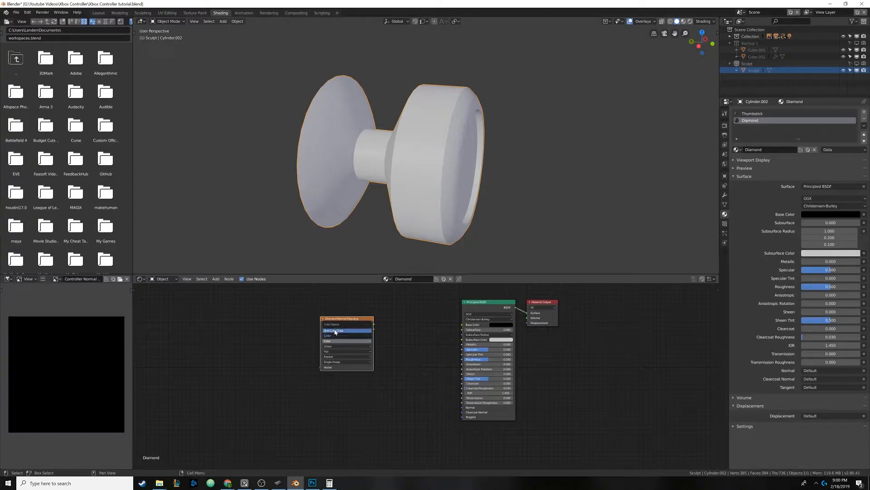
pyautogui.moveTo(334, 318); pyautogui.dragTo(309, 320)
pyautogui.hotkey('shift', 'a')
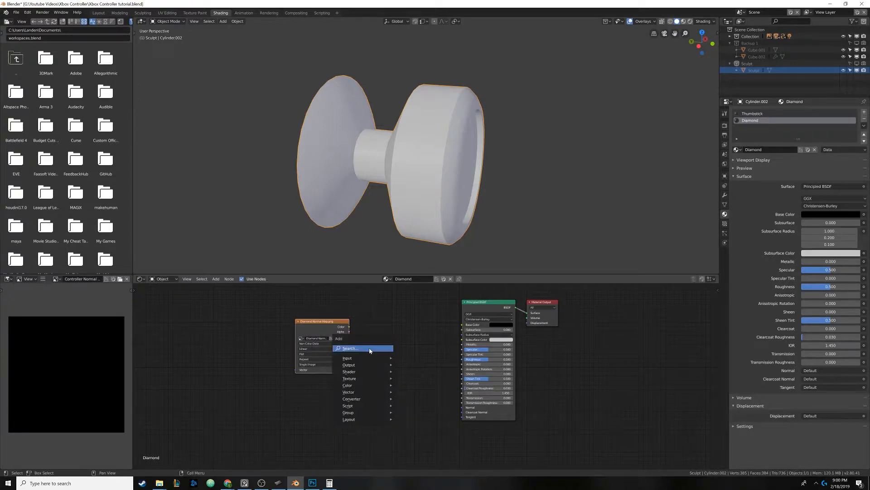
pyautogui.click(369, 349)
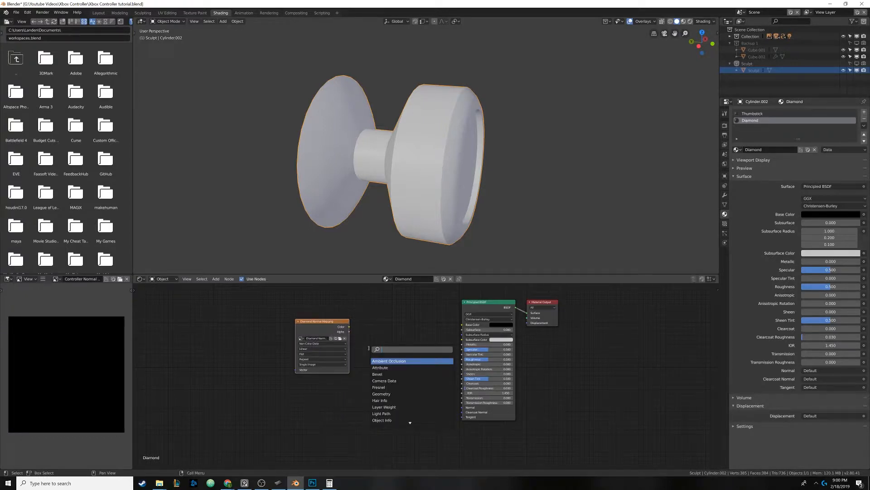
pyautogui.write('norma')
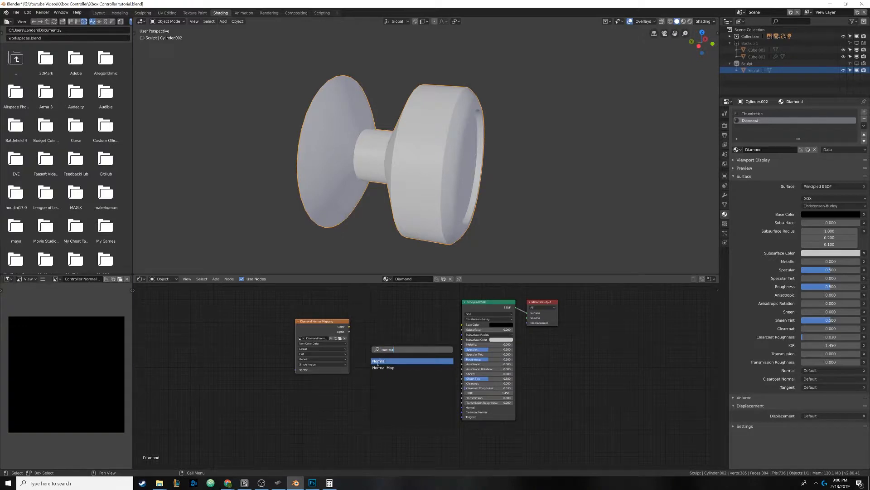
pyautogui.click(381, 367)
pyautogui.moveTo(349, 327); pyautogui.dragTo(462, 407)
# - Reveal all hidden objects of the controller and hide the two reference images again
pyautogui.moveTo(475, 208); pyautogui.dragTo(500, 162, button='middle')
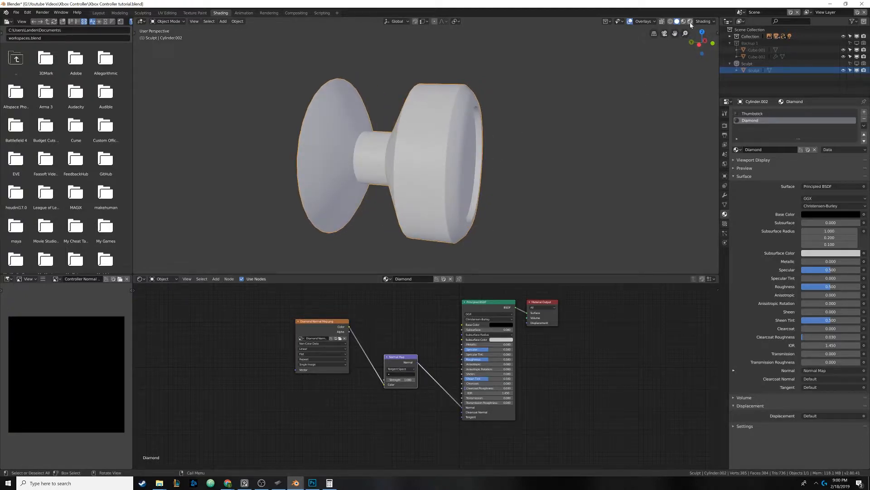
pyautogui.hotkey('alt', 'h')
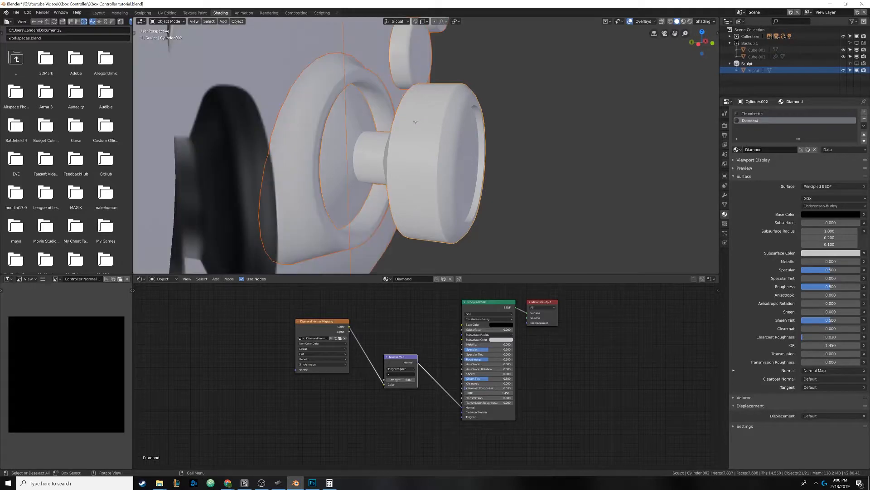
pyautogui.moveTo(415, 121); pyautogui.dragTo(419, 126, button='middle')
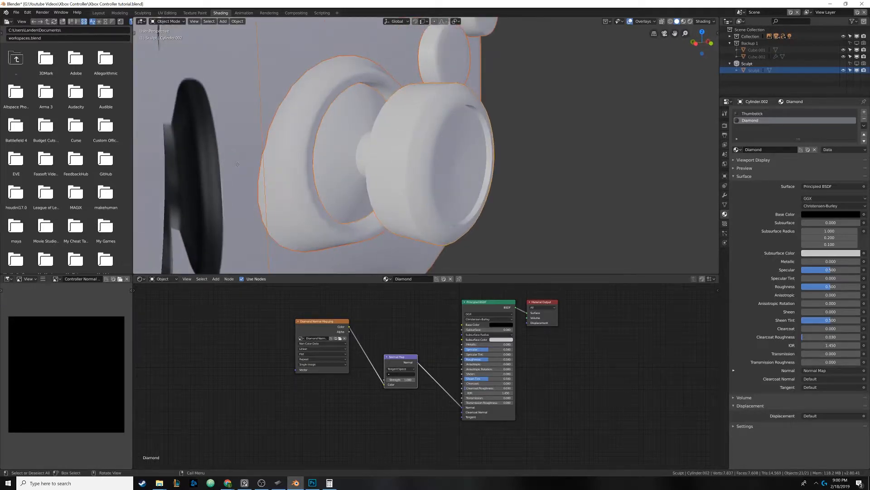
pyautogui.scroll(-6, 337, 157)
pyautogui.click(392, 149)
pyautogui.click(392, 149)
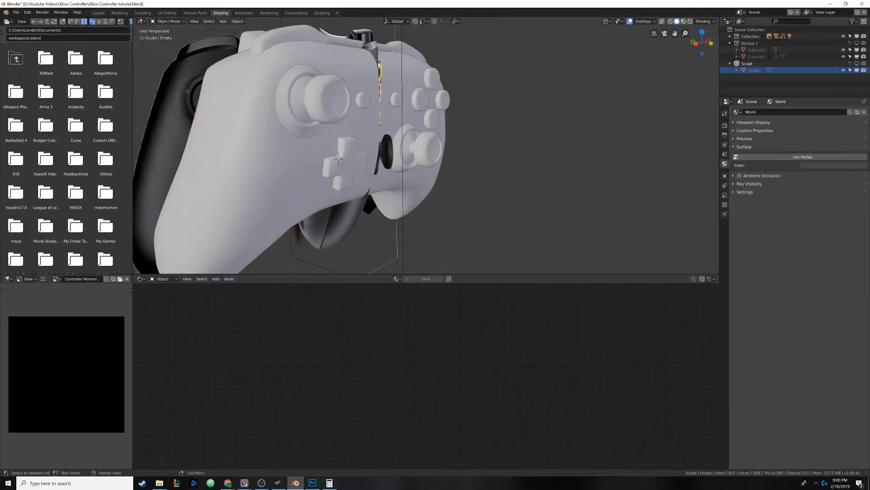
pyautogui.press('h')
pyautogui.click(345, 252)
pyautogui.press('h')
pyautogui.scroll(4, 426, 145)
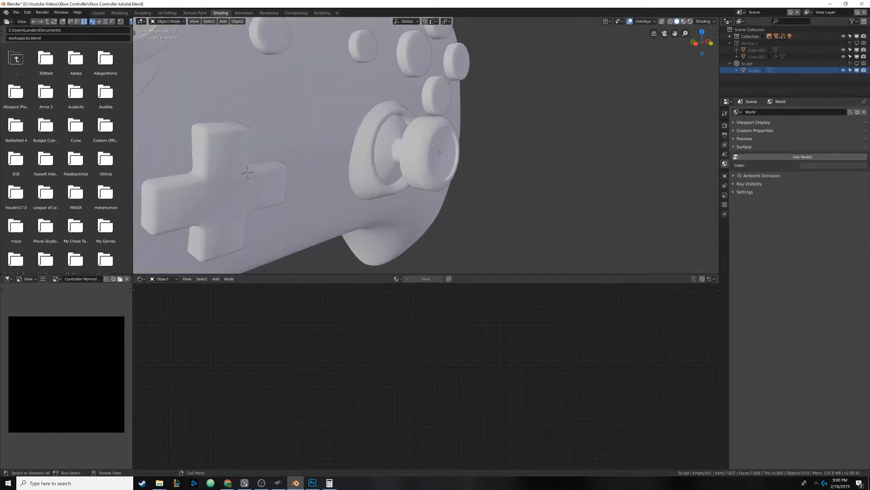
# - Preview the thumbstick's diamond pattern in Rendered shading and return the viewport to solid display
pyautogui.click(425, 146)
pyautogui.scroll(2, 426, 146)
pyautogui.click(690, 22)
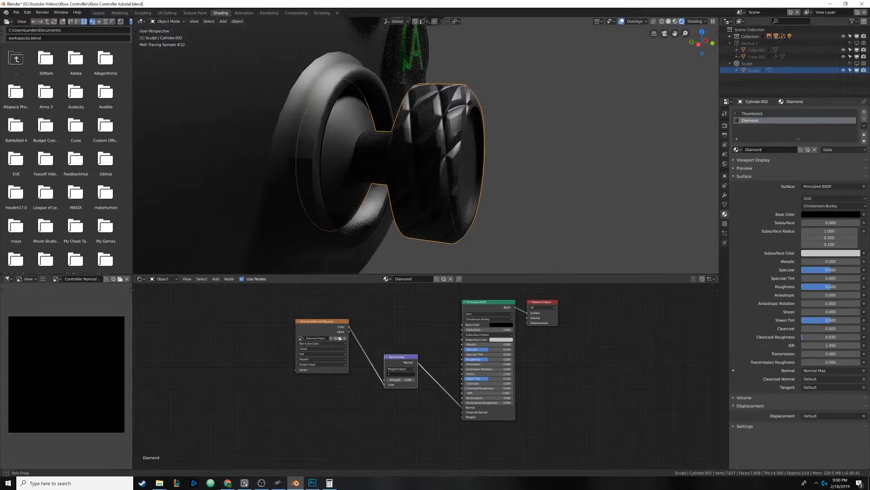
pyautogui.moveTo(413, 113)
pyautogui.mouseDown(button='middle')
pyautogui.moveTo(450, 149)
pyautogui.moveTo(452, 121)
pyautogui.moveTo(446, 156)
pyautogui.mouseUp(button='middle')
pyautogui.scroll(4, 448, 148)
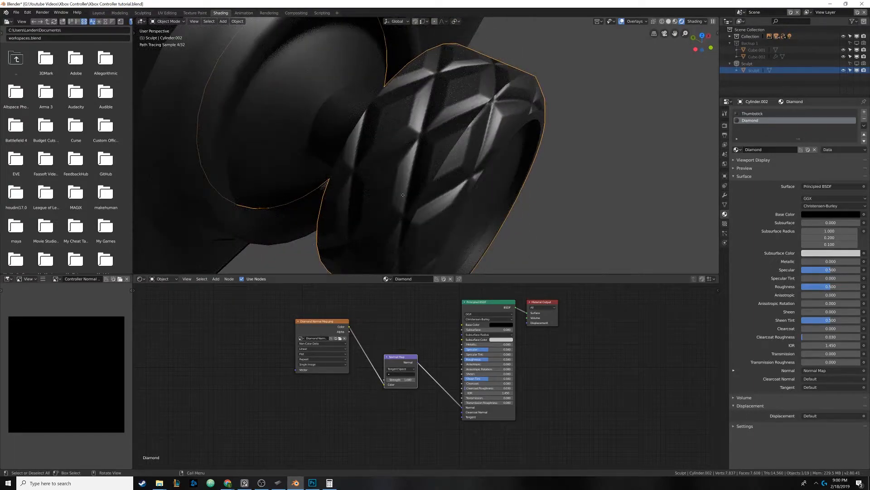
pyautogui.click(669, 21)
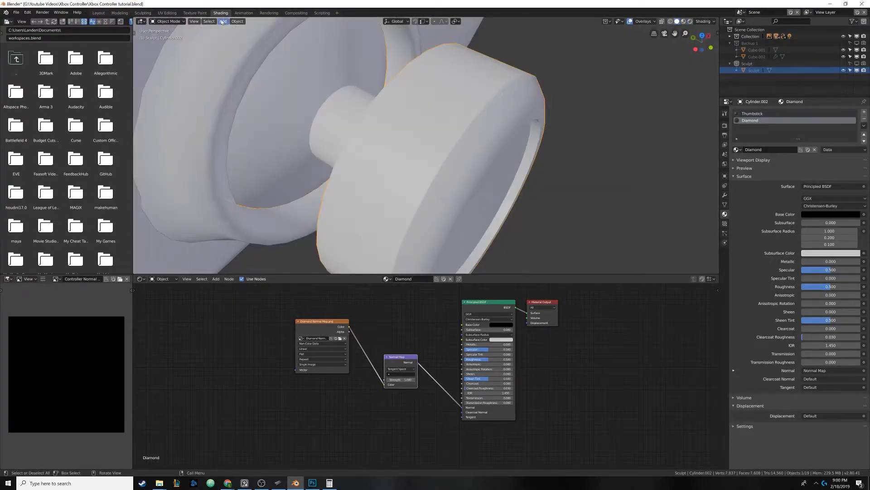
# - In the UV Editing workspace, select the rim's whole UV island and show the thumbstick in Rendered shading
pyautogui.click(167, 12)
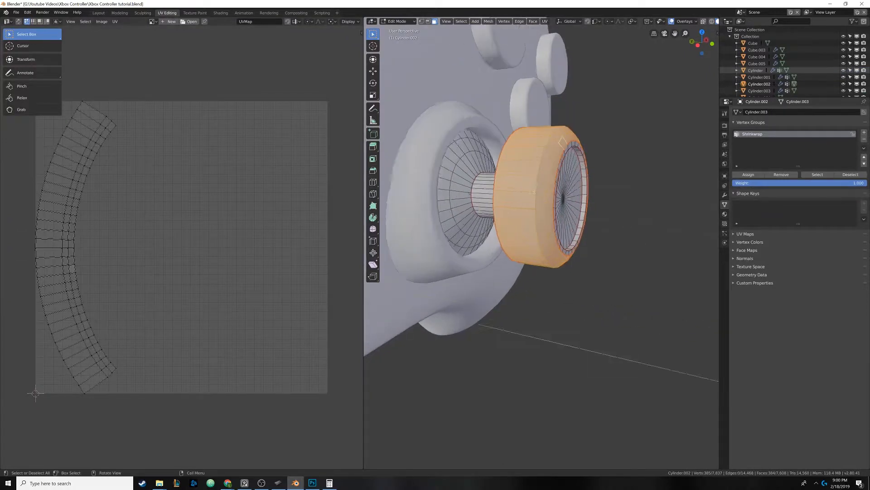
pyautogui.press('a')
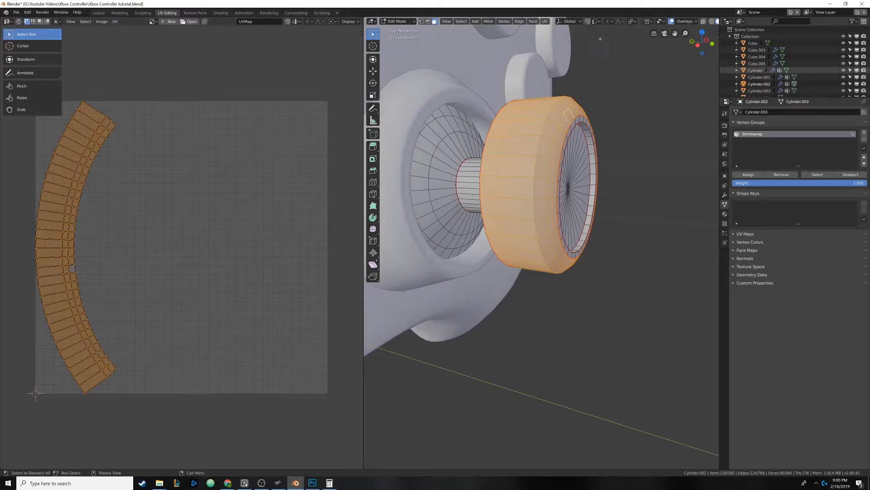
pyautogui.scroll(-2, 609, 22)
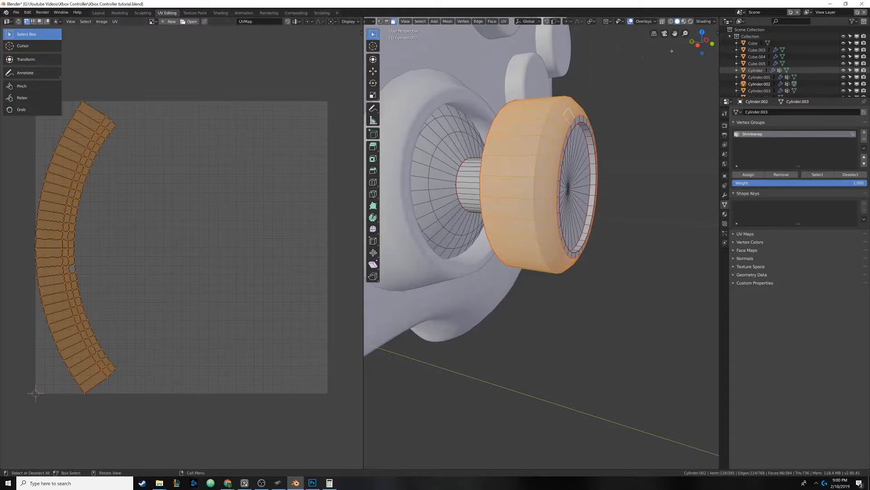
pyautogui.click(691, 21)
pyautogui.moveTo(476, 204); pyautogui.dragTo(395, 220, button='middle')
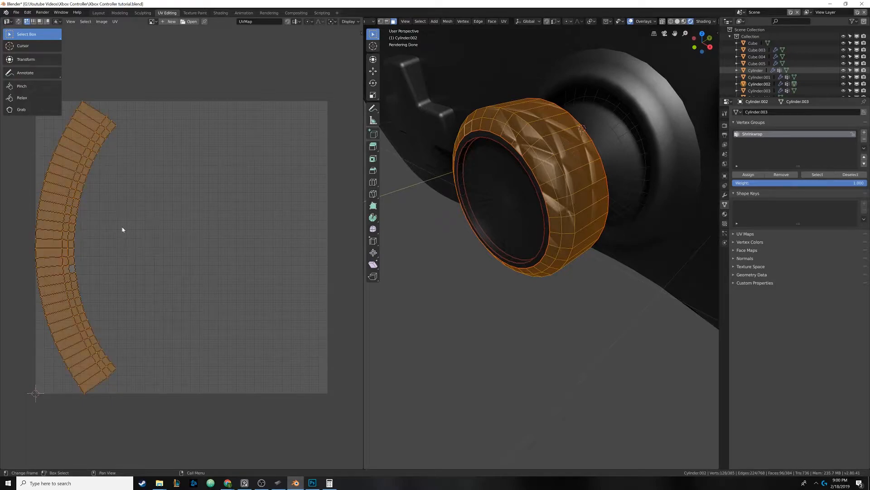
# - Scale the rim's UV island up to about three times its size and move it over the middle of the UV square
pyautogui.press('s')
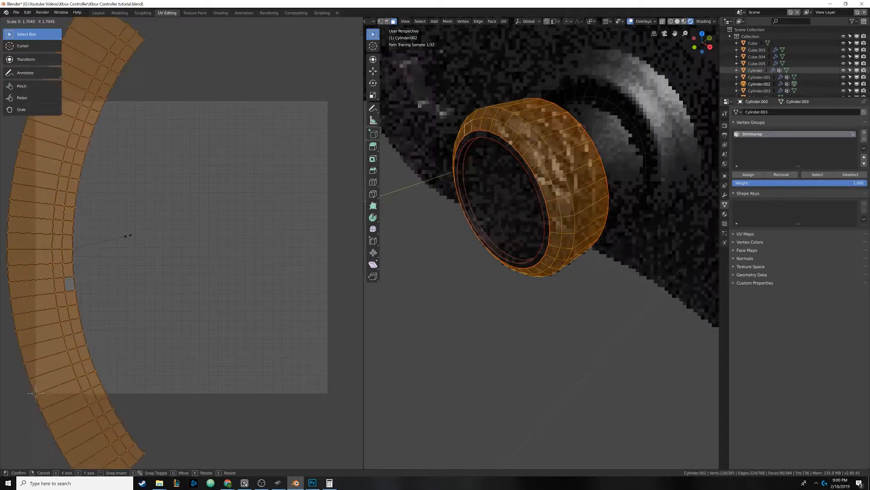
pyautogui.click(142, 236)
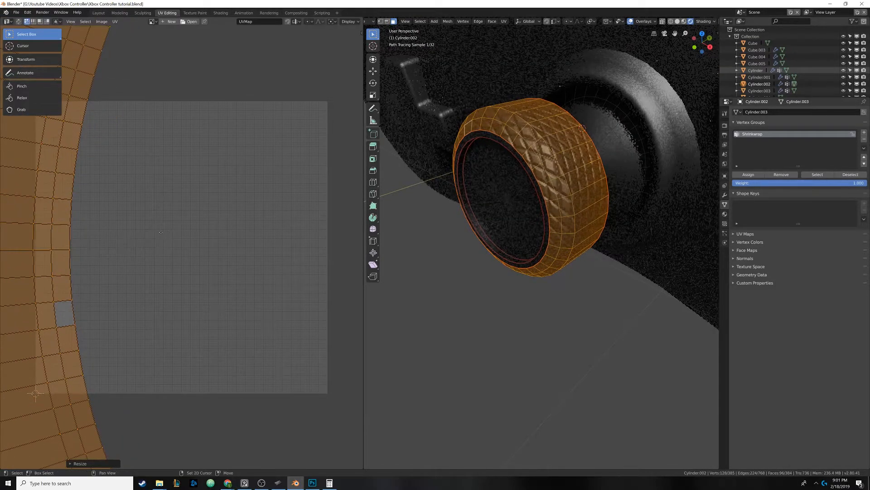
pyautogui.scroll(-3, 198, 220)
pyautogui.moveTo(522, 204); pyautogui.dragTo(507, 192, button='middle')
pyautogui.press('g')
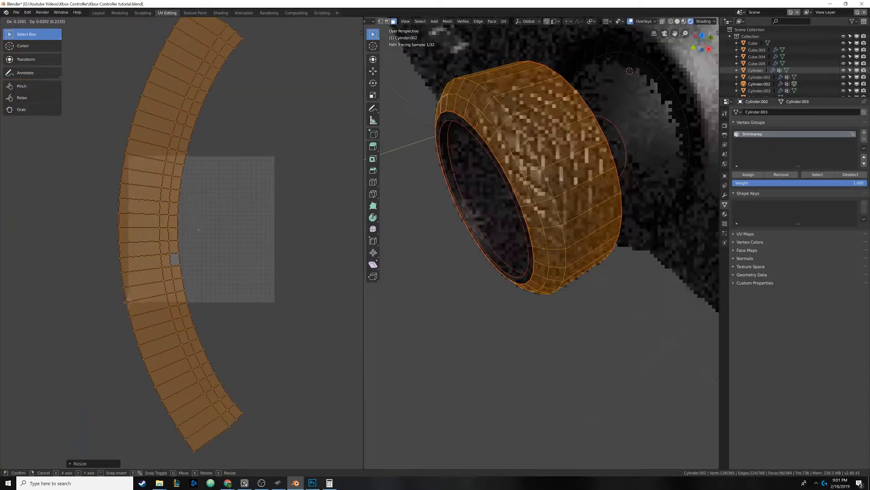
pyautogui.click(237, 231)
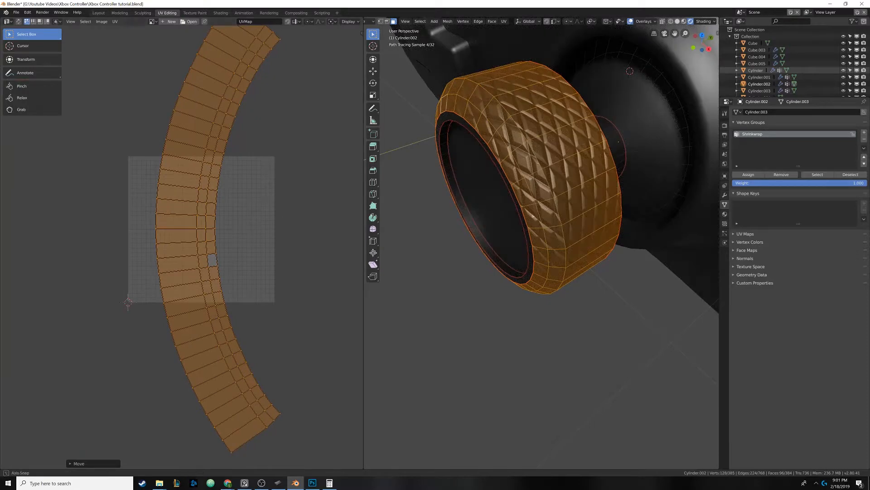
# - Scale the rim's UV island up to about 2.3 times its size and rotate it slightly
pyautogui.moveTo(580, 207); pyautogui.dragTo(616, 212, button='middle')
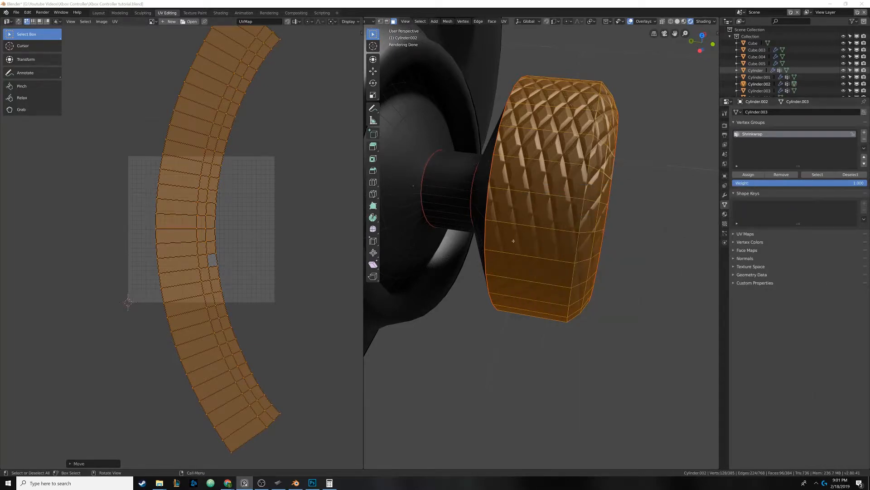
pyautogui.press('s')
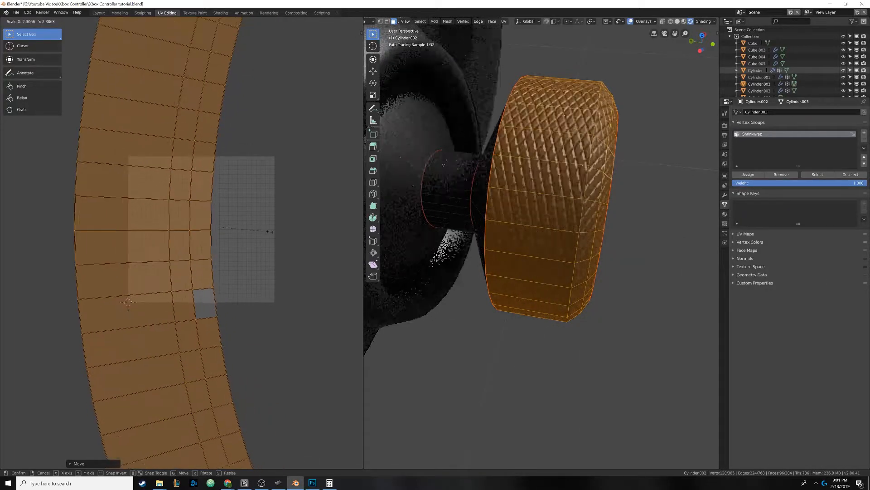
pyautogui.click(268, 231)
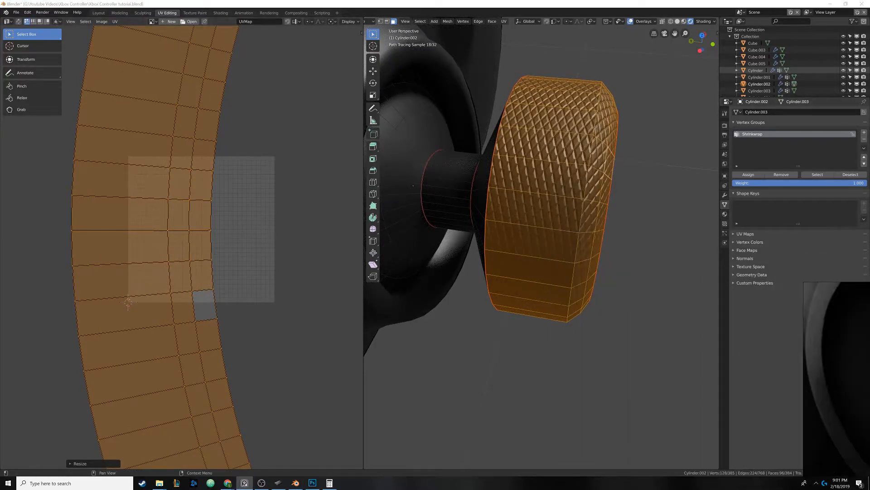
pyautogui.moveTo(221, 226); pyautogui.dragTo(219, 225, button='middle')
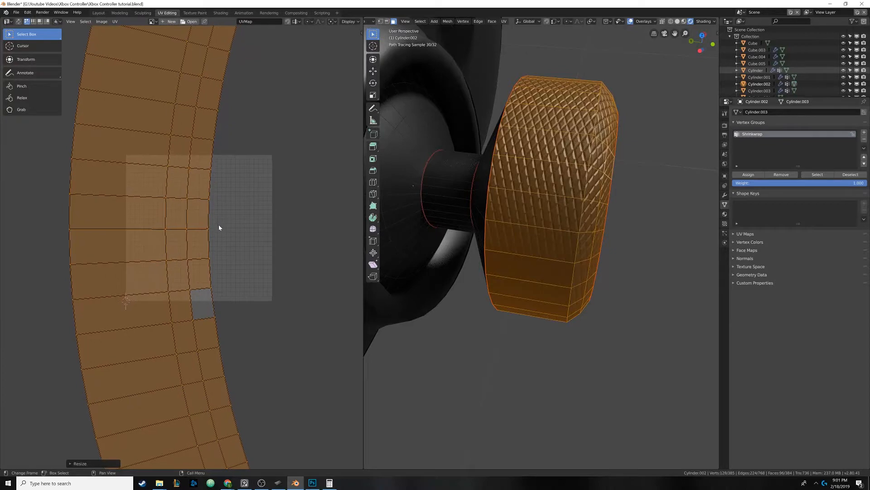
pyautogui.scroll(-3, 219, 228)
pyautogui.press('r')
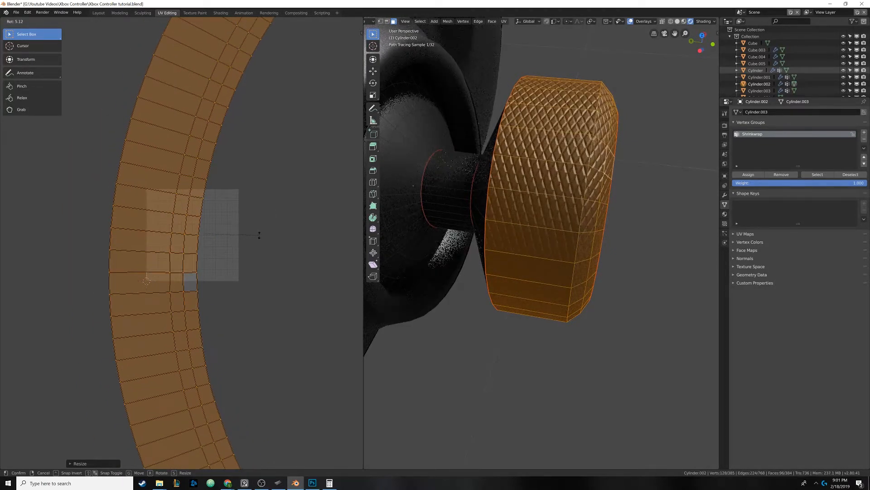
pyautogui.click(254, 236)
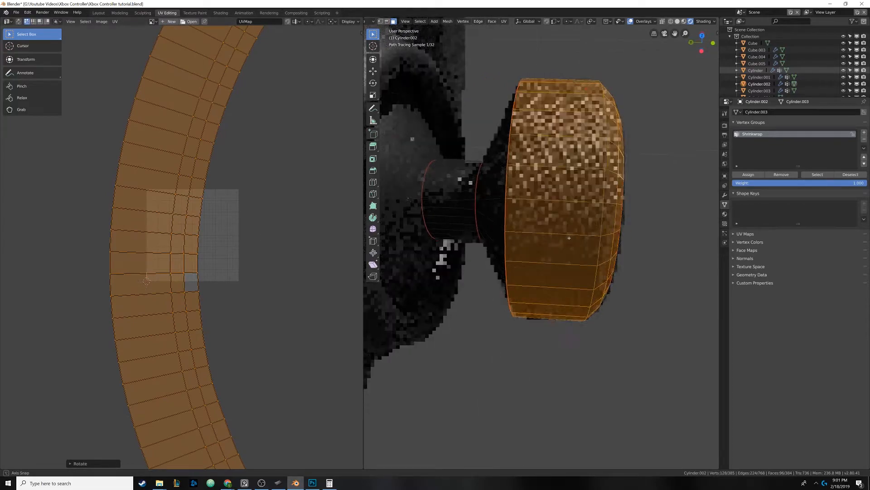
# - Inspect the diamond pattern around the thumbstick's rim and pick out the single bevel face next to the seam
pyautogui.moveTo(557, 155); pyautogui.dragTo(501, 163, button='middle')
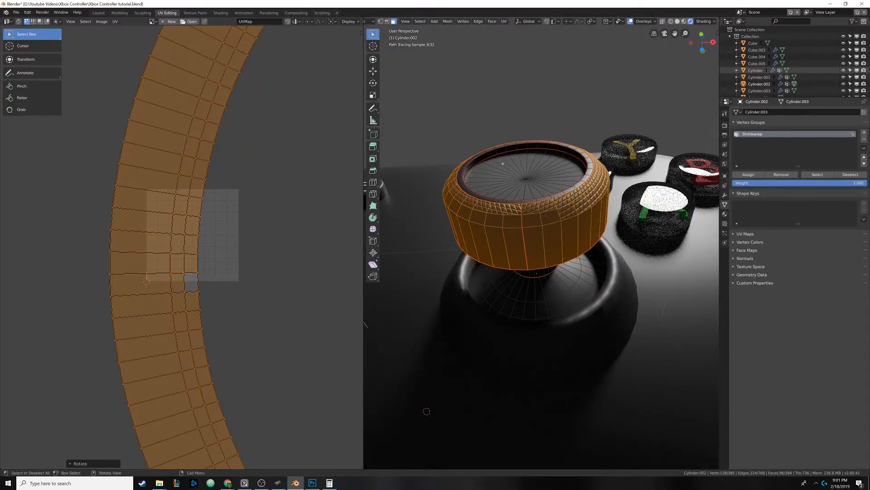
pyautogui.scroll(3, 513, 199)
pyautogui.moveTo(514, 219); pyautogui.dragTo(557, 197, button='middle')
pyautogui.scroll(-4, 525, 213)
pyautogui.scroll(5, 557, 197)
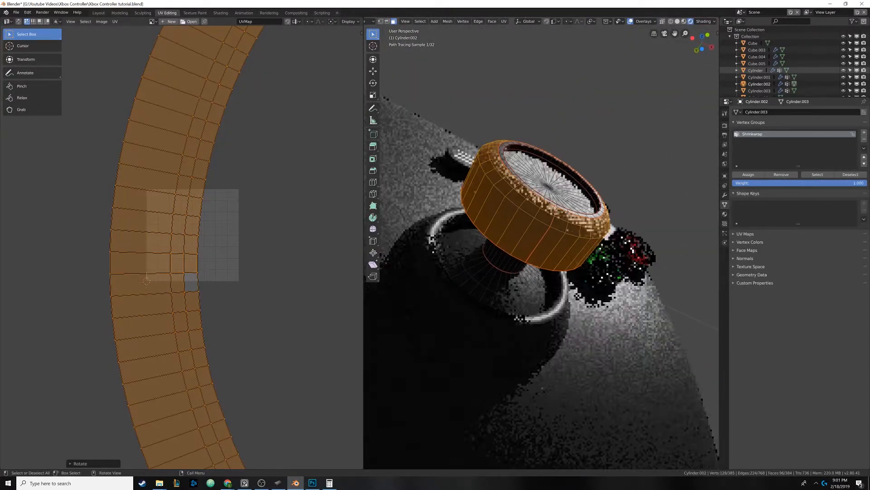
pyautogui.scroll(3, 550, 202)
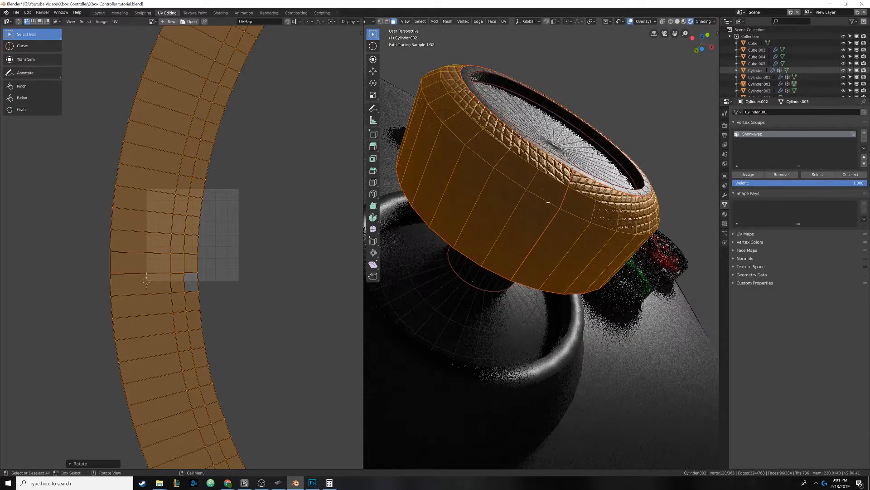
pyautogui.moveTo(550, 202); pyautogui.dragTo(553, 196, button='middle')
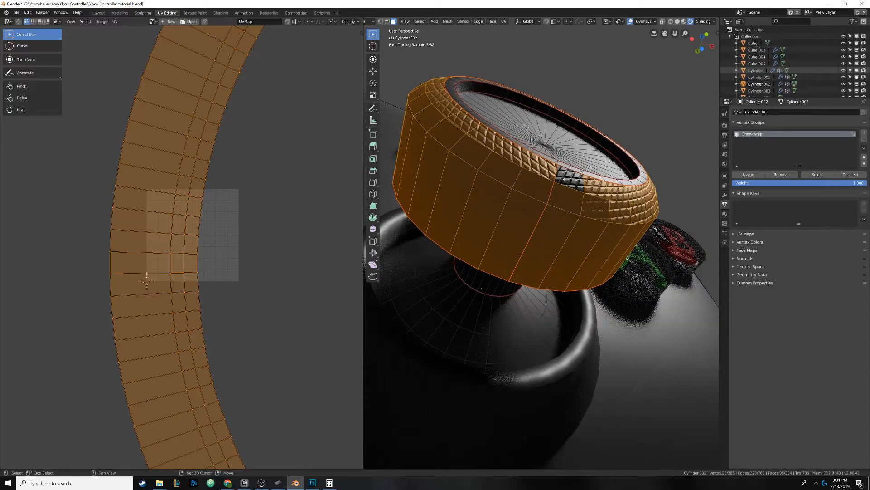
pyautogui.click(565, 178)
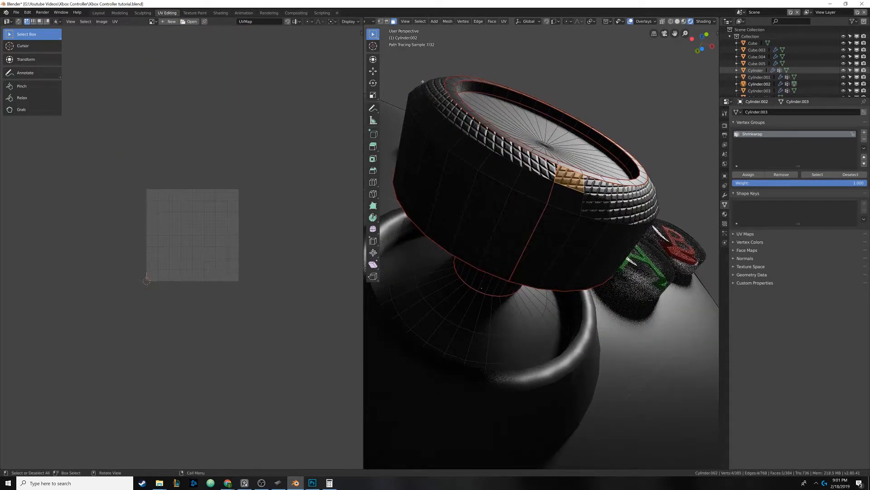
# - Show the mesh in solid shading and examine the seam edge across the thumbstick's rim from several angles
pyautogui.click(677, 21)
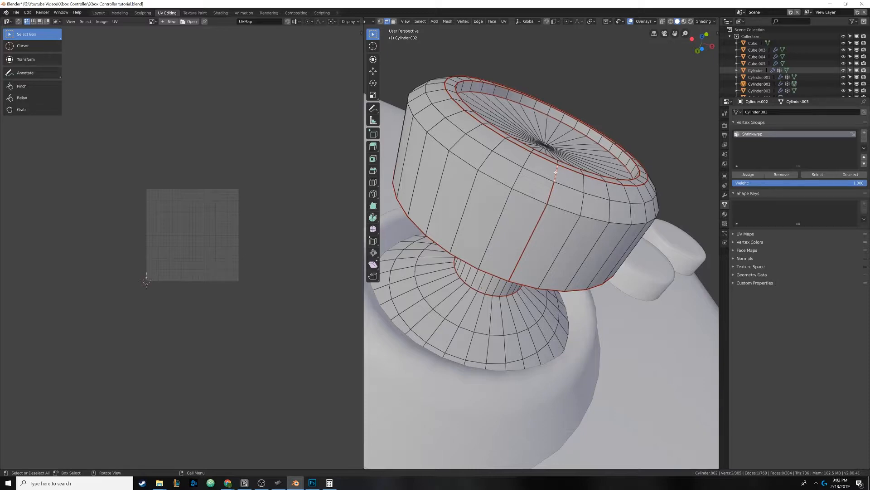
pyautogui.scroll(-4, 556, 172)
pyautogui.moveTo(556, 172); pyautogui.dragTo(548, 240, button='middle')
pyautogui.keyDown('shift'); pyautogui.moveTo(548, 240); pyautogui.dragTo(567, 210, button='middle'); pyautogui.keyUp('shift')
pyautogui.scroll(-3, 566, 209)
pyautogui.scroll(6, 566, 209)
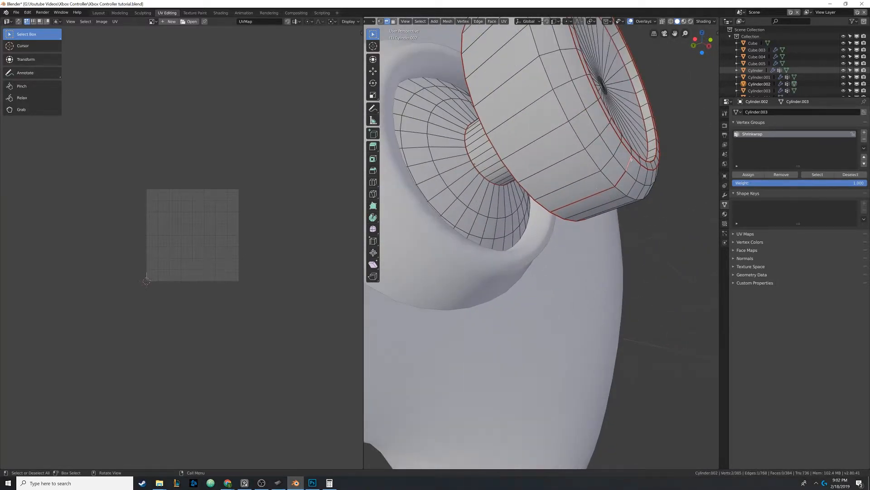
pyautogui.moveTo(631, 159); pyautogui.dragTo(612, 172, button='middle')
pyautogui.scroll(-4, 513, 184)
pyautogui.scroll(-3, 535, 161)
pyautogui.moveTo(536, 160); pyautogui.dragTo(576, 176, button='middle')
pyautogui.scroll(-3, 562, 185)
pyautogui.scroll(3, 562, 185)
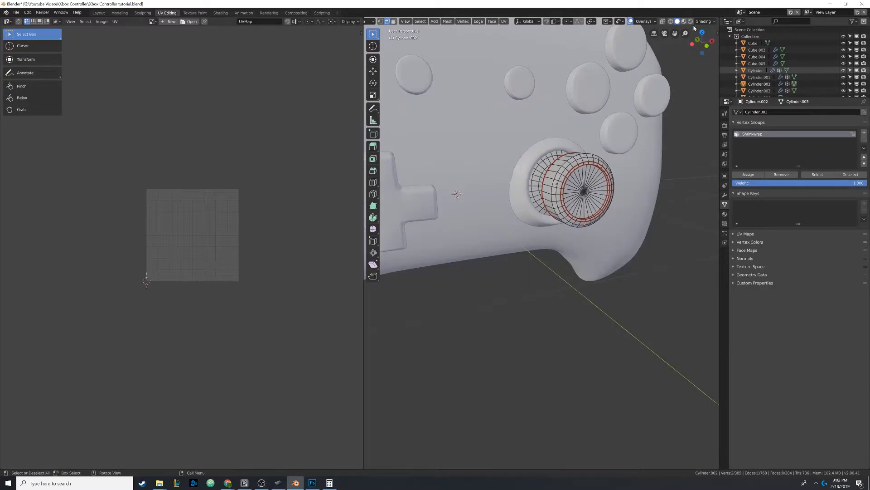
# - Preview the thumbstick in Rendered shading from the front of the controller and return to solid display
pyautogui.click(691, 22)
pyautogui.moveTo(591, 183)
pyautogui.mouseDown(button='middle')
pyautogui.moveTo(519, 181)
pyautogui.moveTo(570, 191)
pyautogui.mouseUp(button='middle')
pyautogui.click(678, 22)
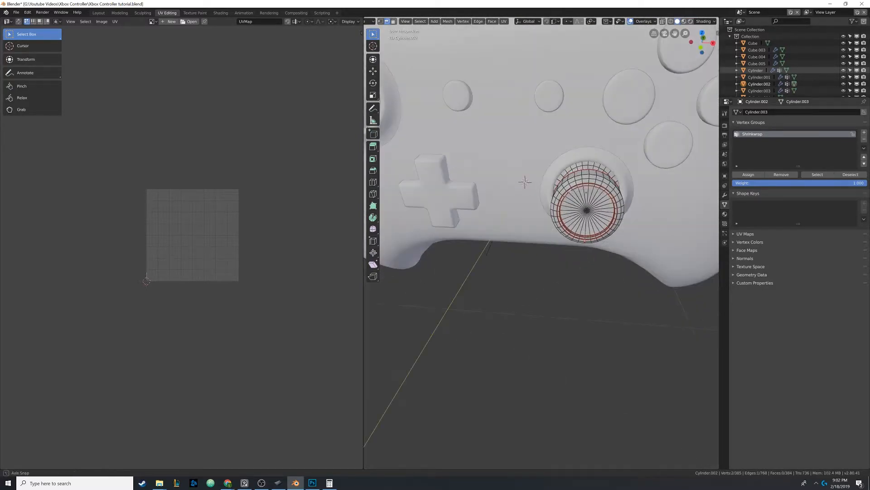
# - Leave Edit Mode and show the whole controller in solid shading in the Layout workspace
pyautogui.press('Tab')
pyautogui.scroll(-5, 575, 191)
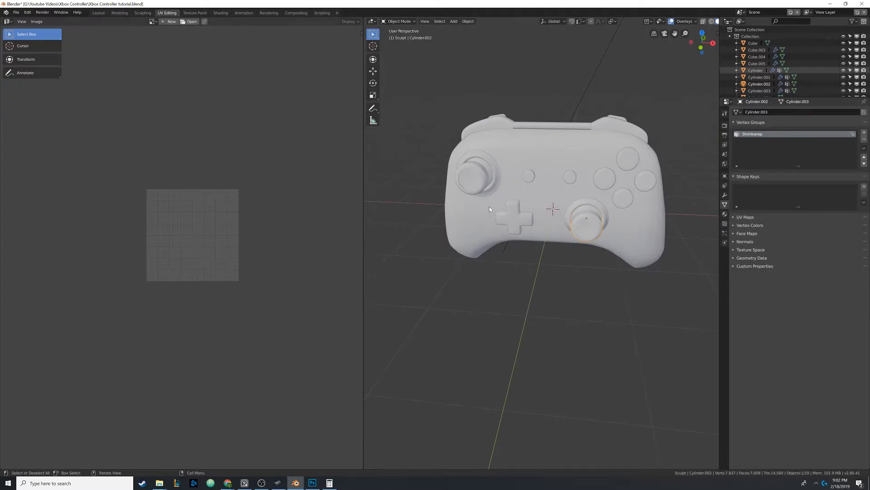
pyautogui.click(101, 14)
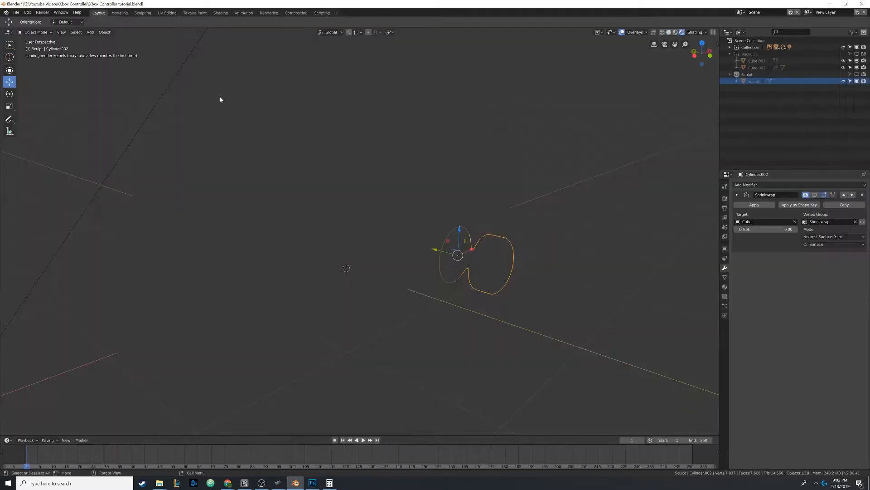
pyautogui.click(668, 32)
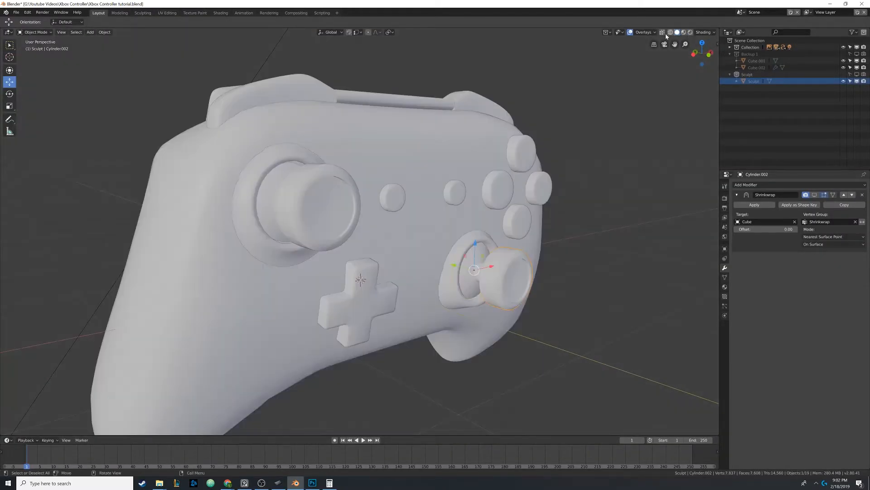
# - Delete the old thumbstick from the socket above the D-pad
pyautogui.click(335, 194)
pyautogui.press('x')
pyautogui.click(344, 214)
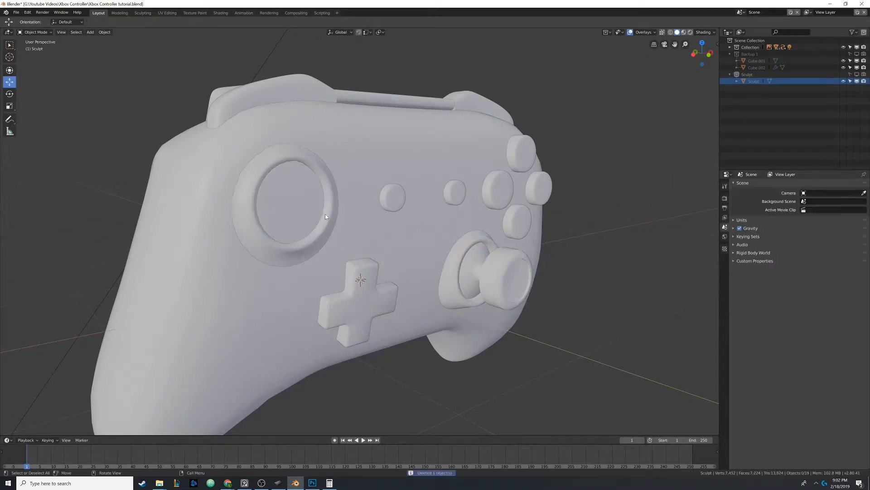
# - In front view, duplicate the textured thumbstick into the empty socket, offset about -1.69 m in X and 0.664 m in Z
pyautogui.moveTo(344, 214); pyautogui.dragTo(344, 222, button='middle')
pyautogui.press('KP_1')
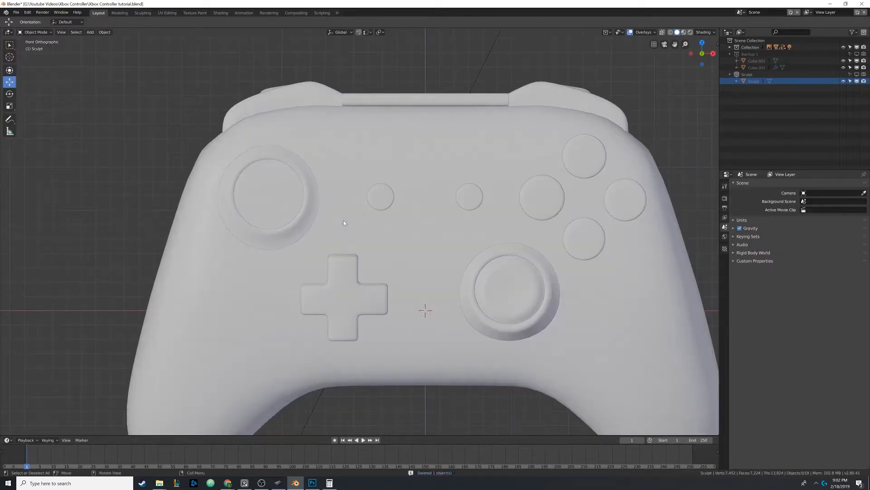
pyautogui.scroll(-2, 444, 274)
pyautogui.click(443, 258)
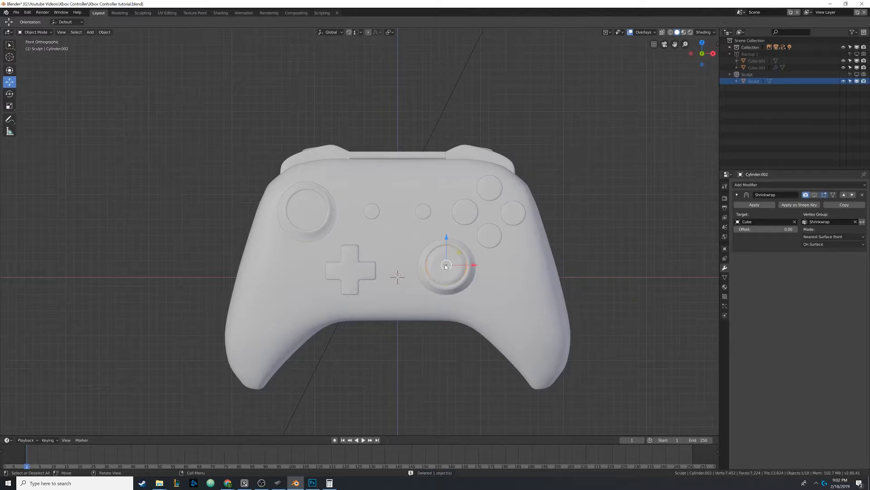
pyautogui.hotkey('shift', 'd')
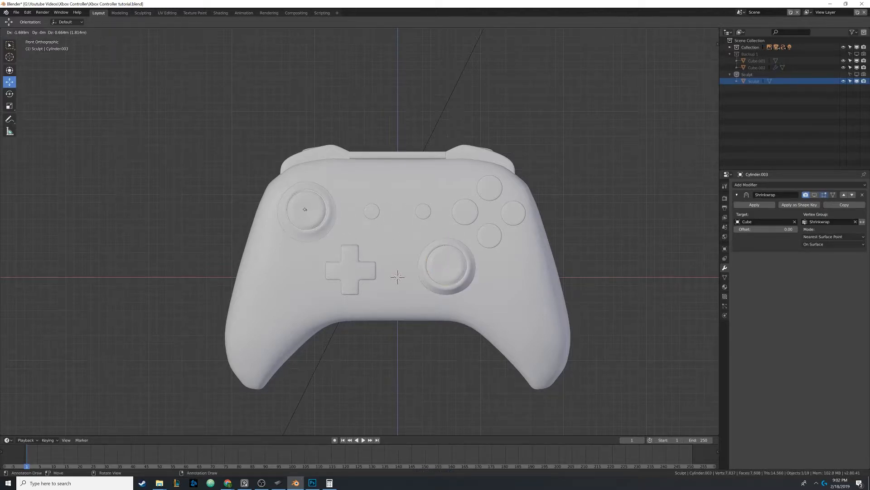
pyautogui.click(305, 209)
# - Examine both thumbsticks and the controller's front in Rendered shading, and return the viewport to solid display
pyautogui.moveTo(305, 209); pyautogui.dragTo(600, 140, button='middle')
pyautogui.scroll(4, 600, 140)
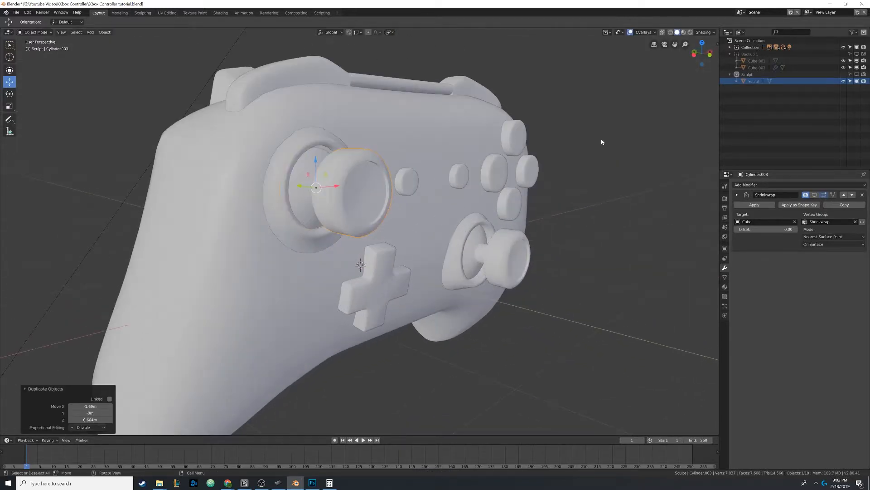
pyautogui.click(690, 32)
pyautogui.moveTo(499, 191); pyautogui.dragTo(410, 202, button='middle')
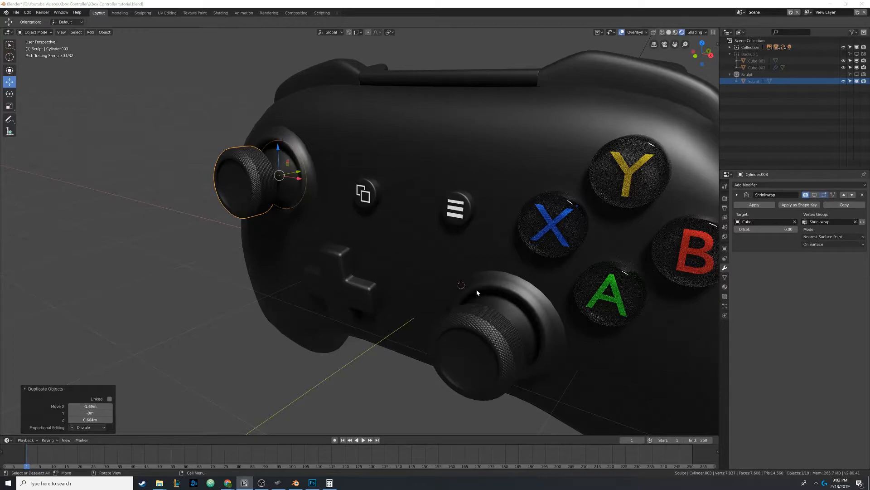
pyautogui.moveTo(477, 289); pyautogui.dragTo(498, 264, button='middle')
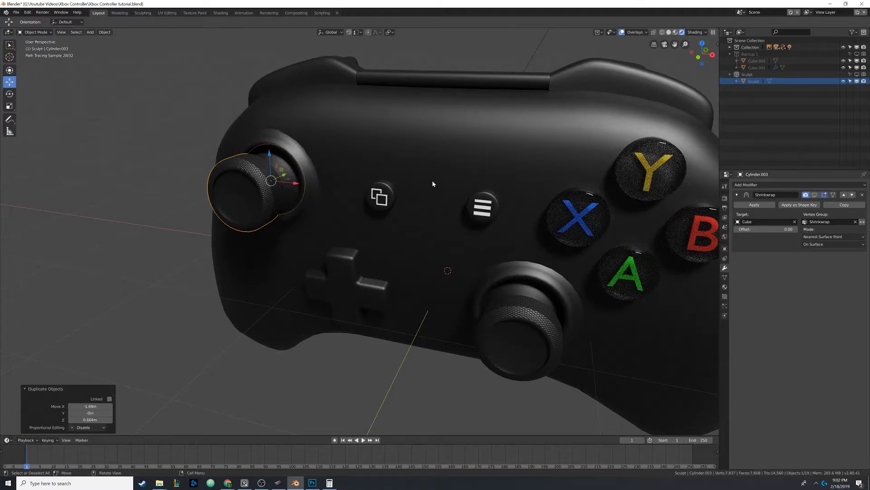
pyautogui.moveTo(433, 184)
pyautogui.mouseDown(button='middle')
pyautogui.moveTo(427, 168)
pyautogui.moveTo(504, 184)
pyautogui.moveTo(456, 178)
pyautogui.moveTo(448, 194)
pyautogui.moveTo(371, 227)
pyautogui.moveTo(362, 214)
pyautogui.moveTo(440, 214)
pyautogui.moveTo(426, 206)
pyautogui.mouseUp(button='middle')
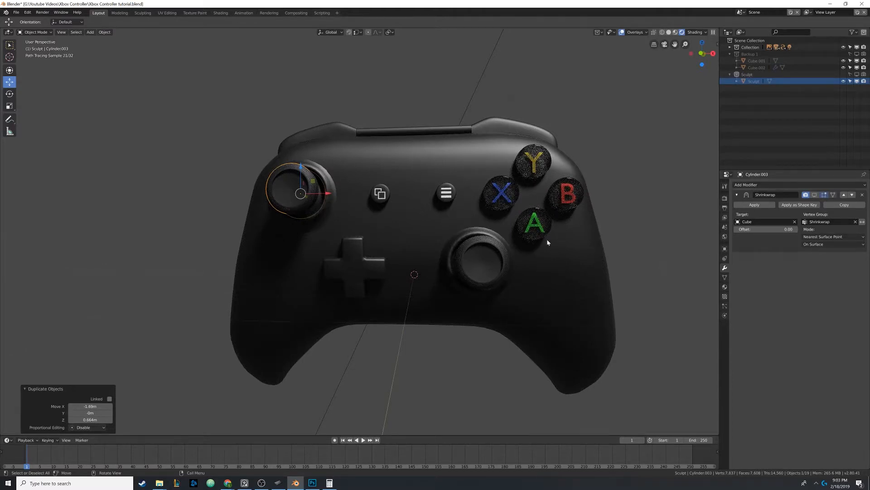
pyautogui.click(669, 32)
pyautogui.moveTo(451, 185); pyautogui.dragTo(449, 194, button='middle')
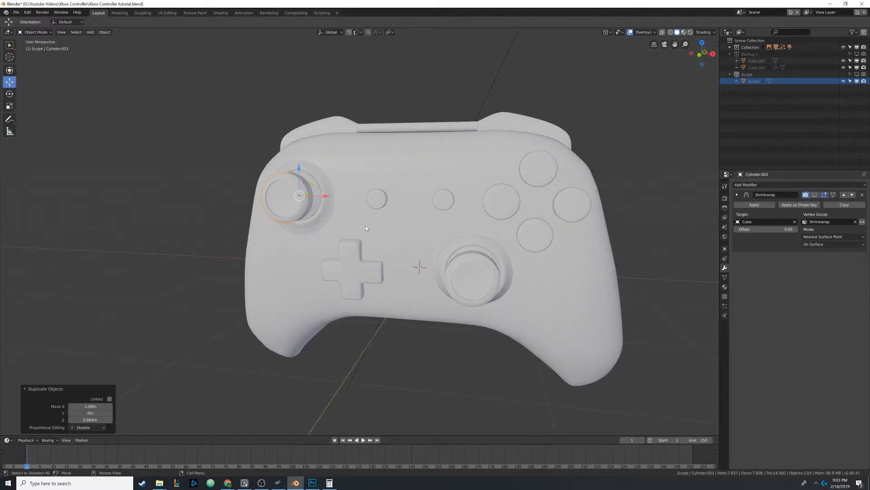
# - Select the controller body and make the Sculpt collection visible to see the sculpt overlapping it
pyautogui.scroll(-2, 371, 202)
pyautogui.click(402, 168)
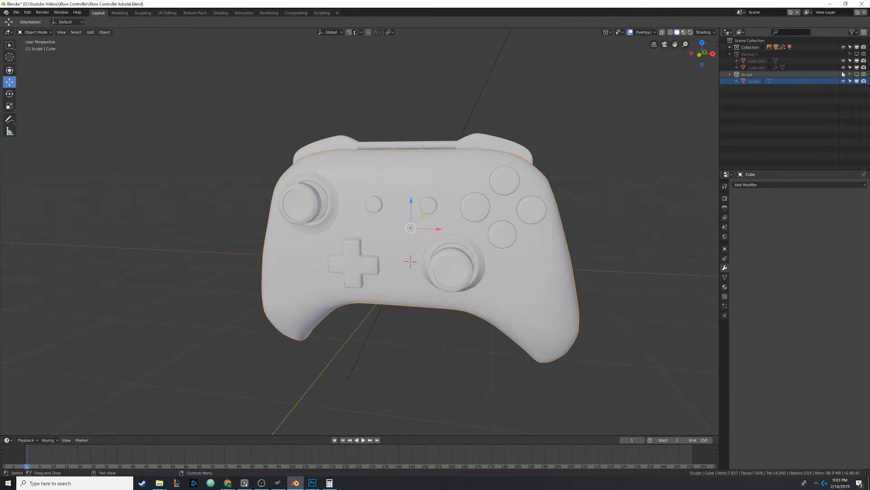
pyautogui.click(856, 74)
pyautogui.click(856, 75)
pyautogui.click(857, 74)
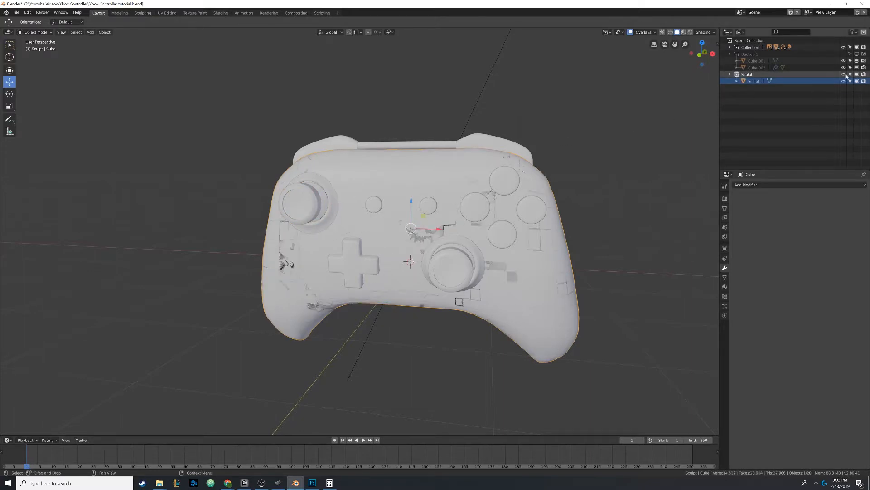
pyautogui.moveTo(566, 168); pyautogui.dragTo(422, 242, button='middle')
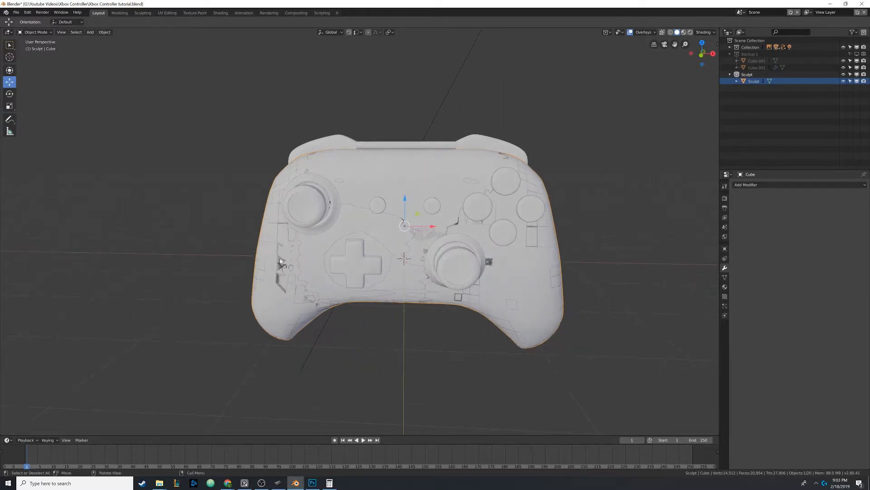
pyautogui.scroll(-1, 443, 181)
pyautogui.scroll(1, 483, 186)
pyautogui.moveTo(569, 160); pyautogui.dragTo(548, 173, button='middle')
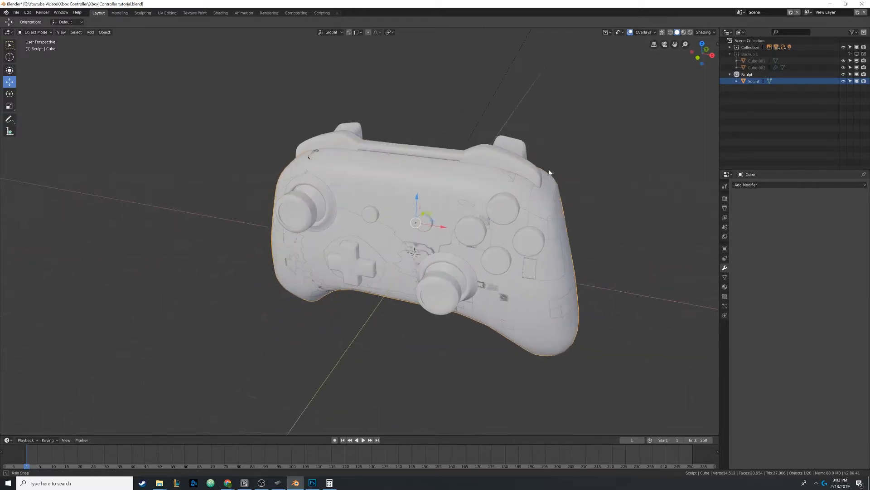
# - Isolate the Sculpt mesh and the controller body by hiding every other object
pyautogui.click(754, 82)
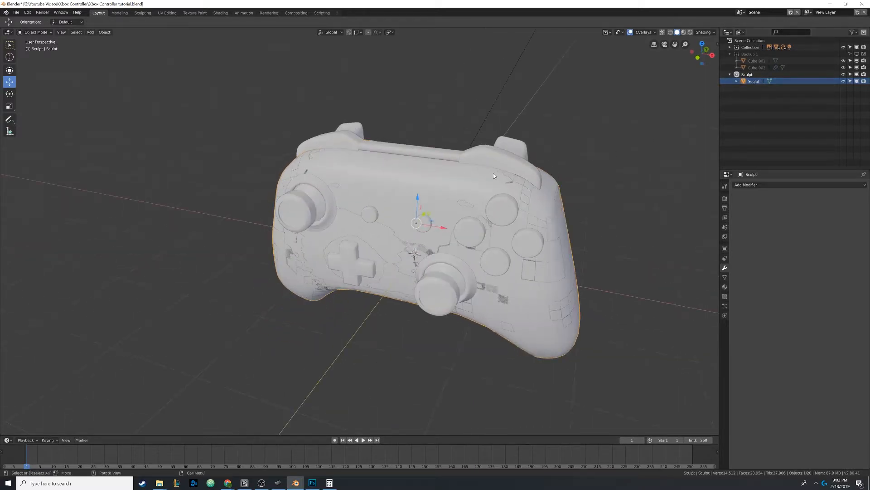
pyautogui.keyDown('shift'); pyautogui.click(396, 185); pyautogui.keyUp('shift')
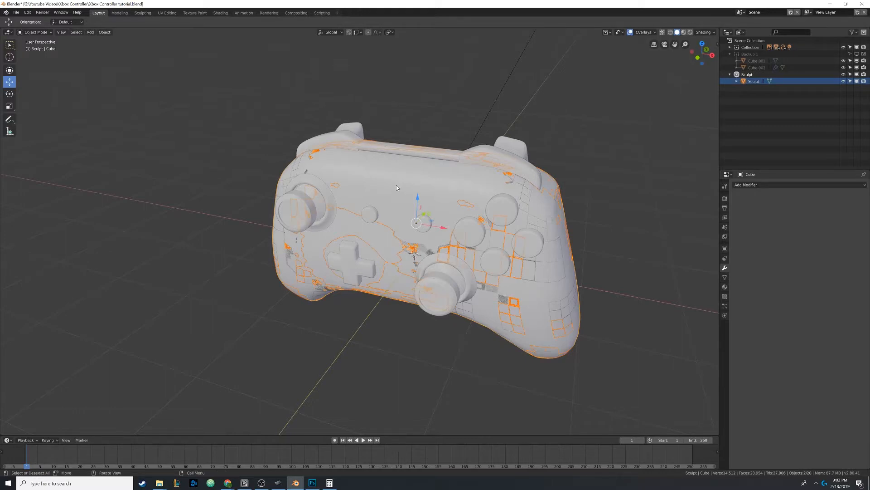
pyautogui.hotkey('shift', 'h')
pyautogui.click(400, 186)
pyautogui.press('g')
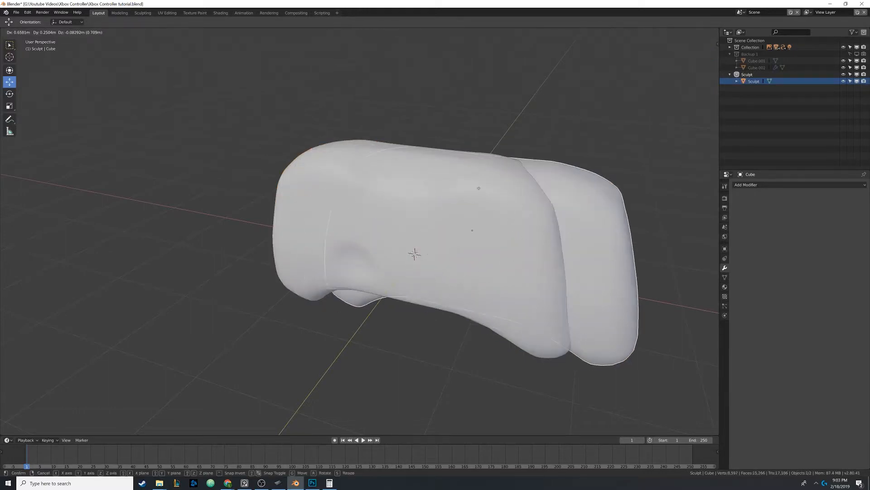
pyautogui.press('Escape')
pyautogui.click(358, 244)
pyautogui.press('g')
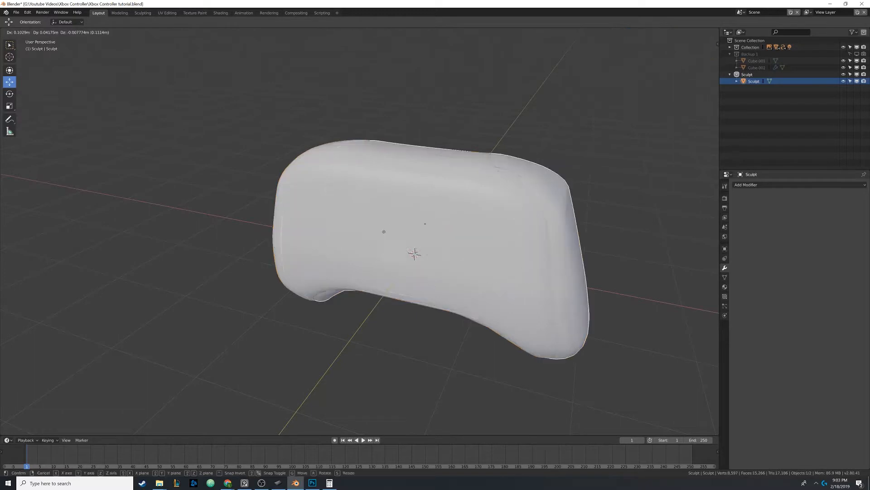
pyautogui.press('Escape')
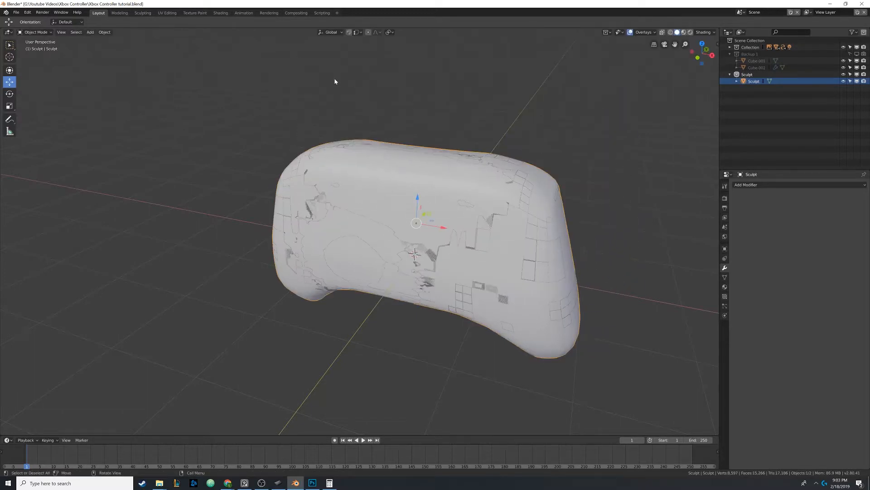
# - In the Shading workspace, select the Sculpt mesh with the controller body as active object, and make the Controller Normal Map image node active
pyautogui.click(167, 13)
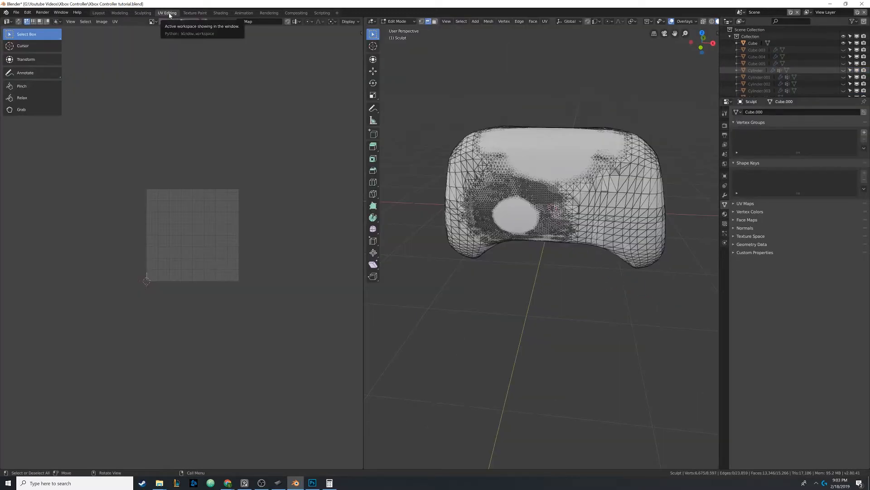
pyautogui.click(220, 13)
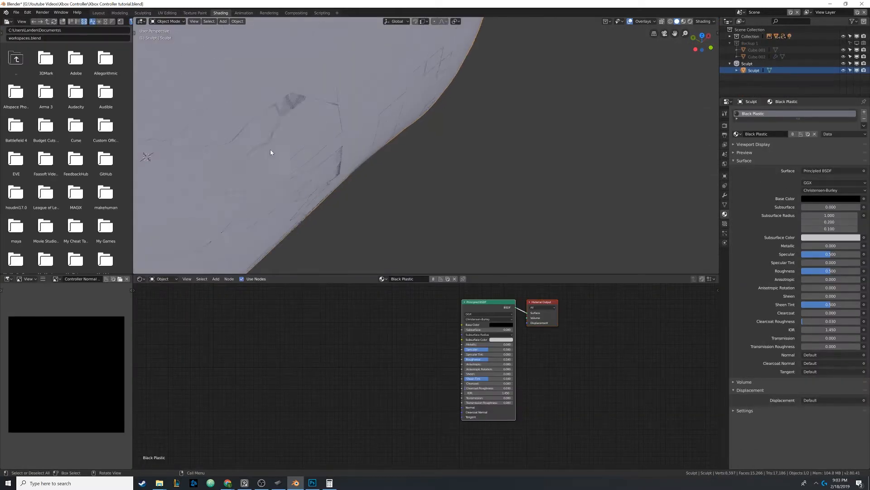
pyautogui.moveTo(271, 152)
pyautogui.mouseDown(button='middle')
pyautogui.moveTo(371, 151)
pyautogui.moveTo(357, 144)
pyautogui.mouseUp(button='middle')
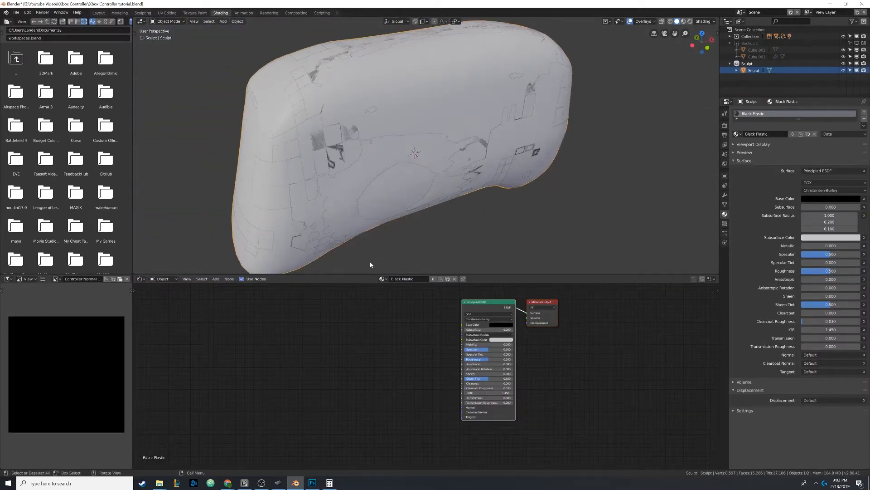
pyautogui.click(401, 102)
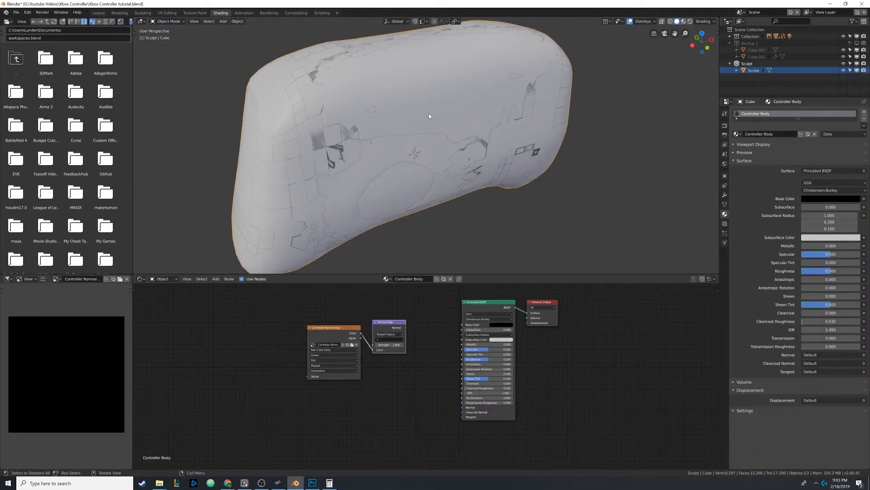
pyautogui.click(754, 71)
pyautogui.click(398, 90)
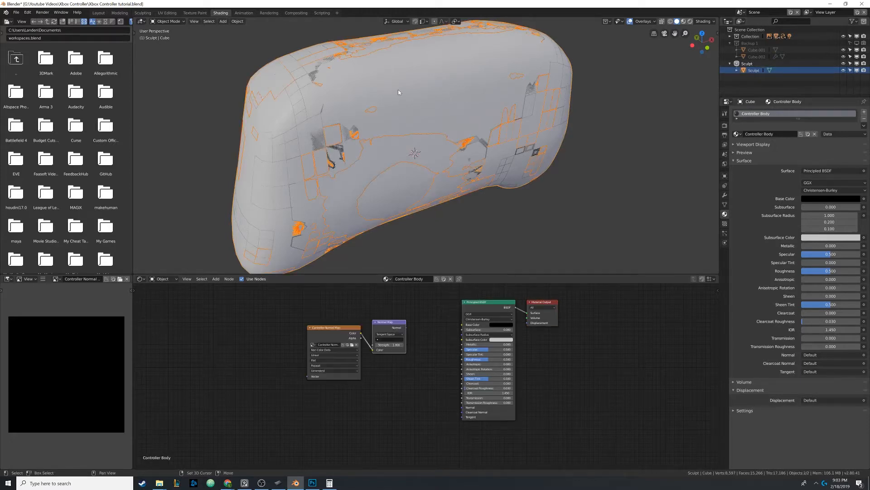
pyautogui.click(337, 329)
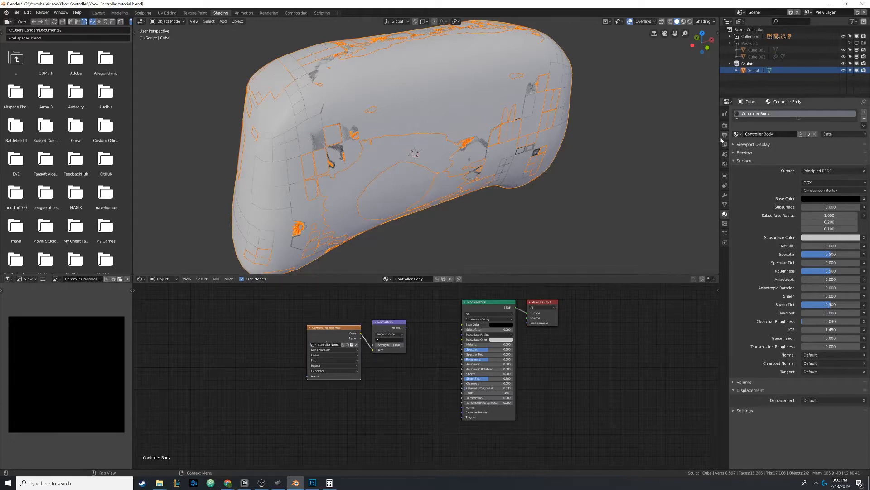
# - Save the project file and bake the normal map from the Sculpt mesh onto the controller body
pyautogui.click(724, 126)
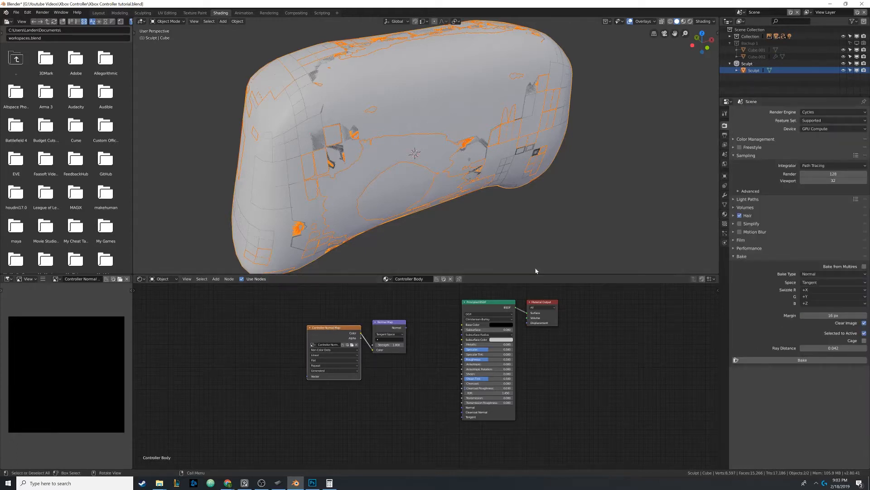
pyautogui.hotkey('ctrl', 's')
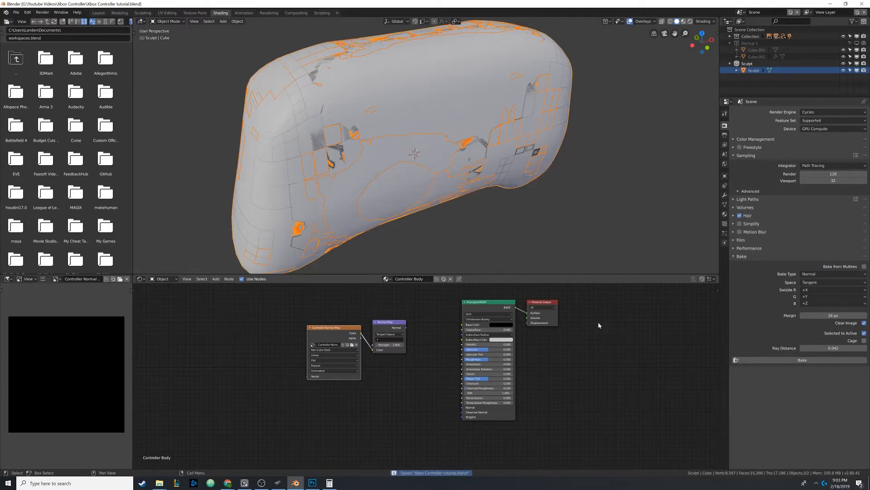
pyautogui.click(813, 362)
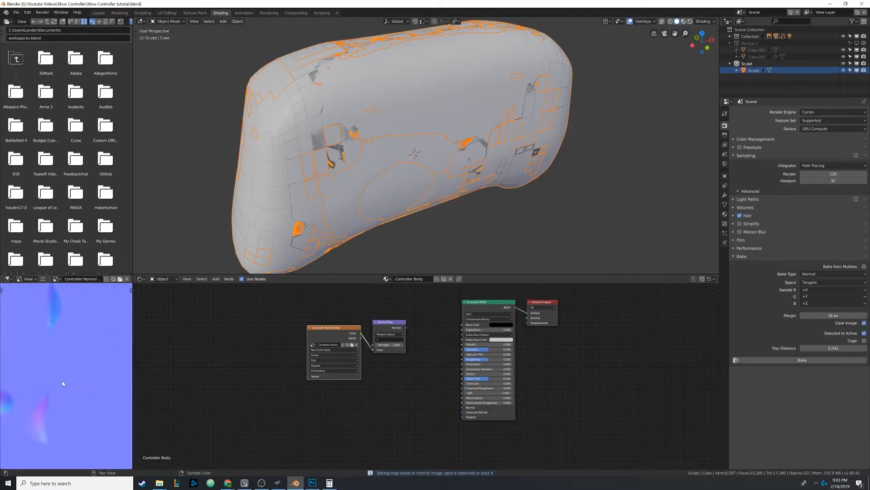
# - Give the baked image a fake user and save it as Controller Normal Map.png in the Xbox Controller folder
pyautogui.click(107, 279)
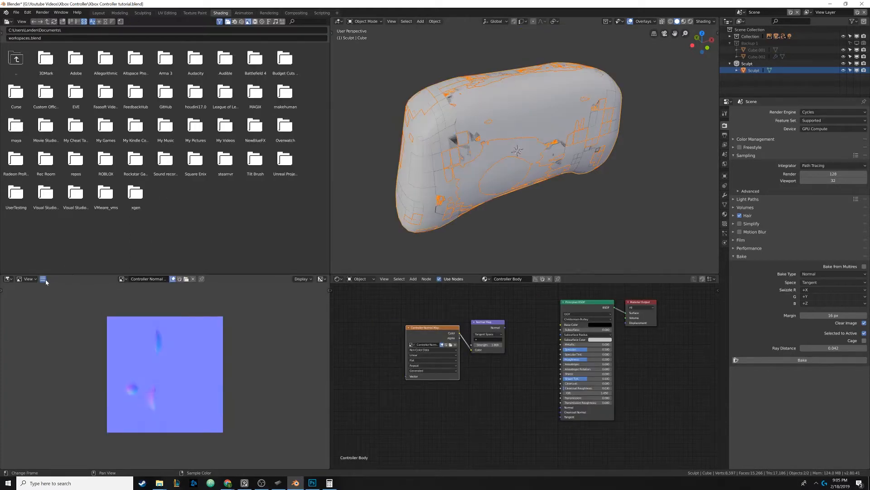
pyautogui.click(44, 280)
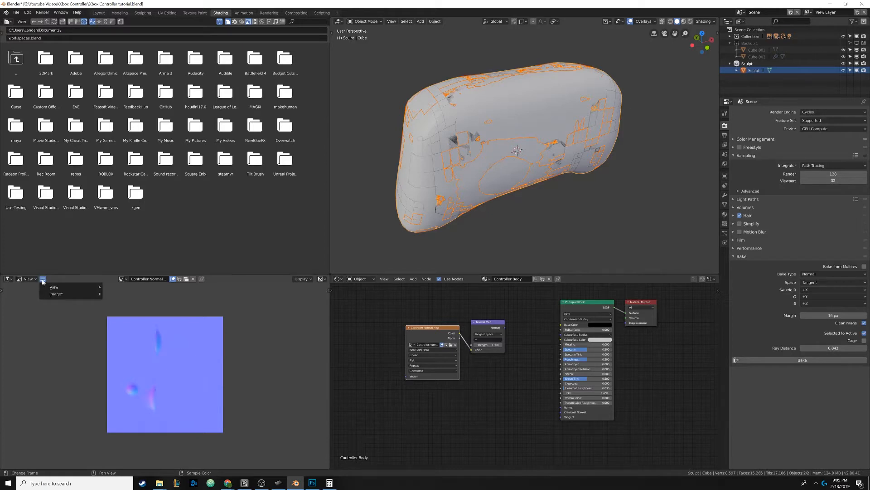
pyautogui.moveTo(50, 296)
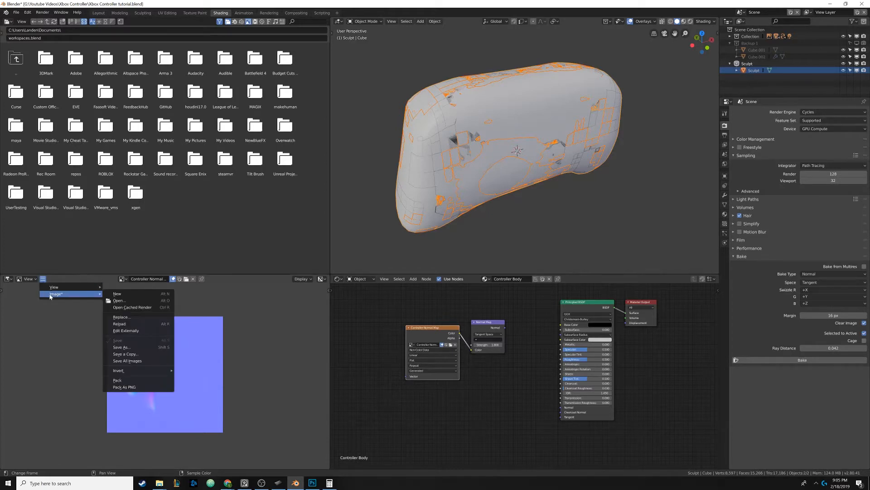
pyautogui.click(127, 346)
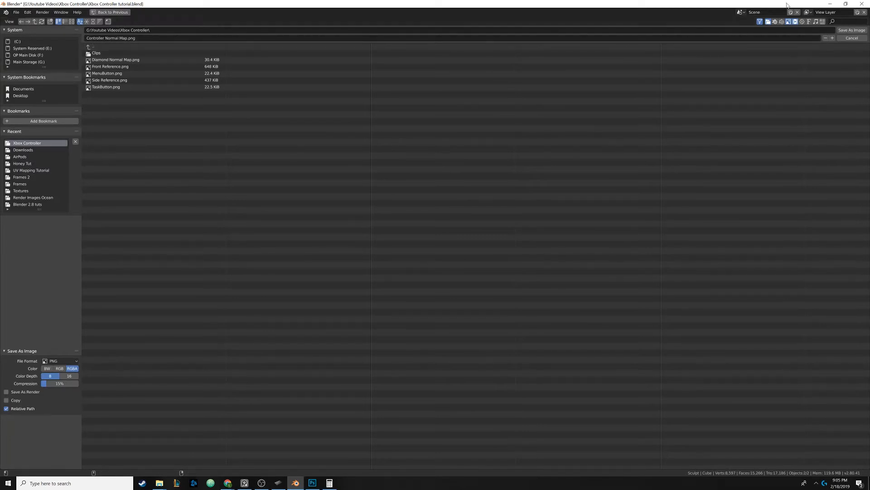
pyautogui.click(852, 30)
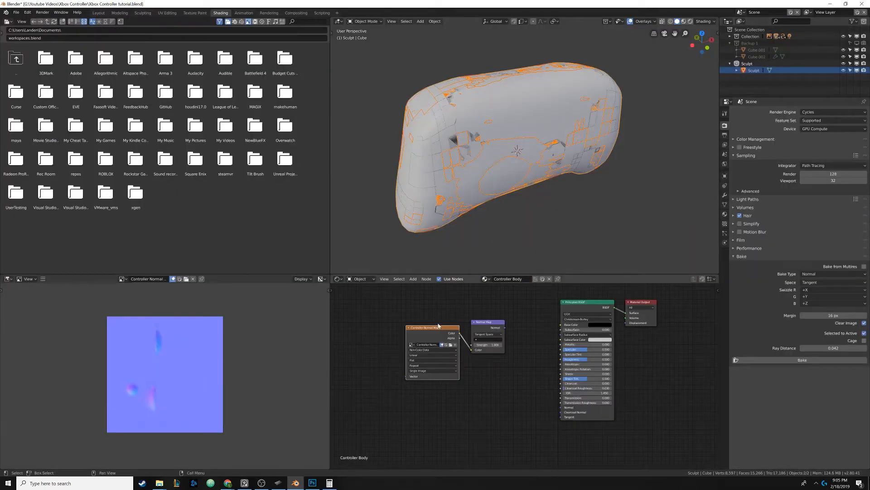
# - Load Controller Normal Map.png into the Controller Body material's image texture node and connect the Normal Map node to the Principled BSDF's Normal input
pyautogui.click(455, 345)
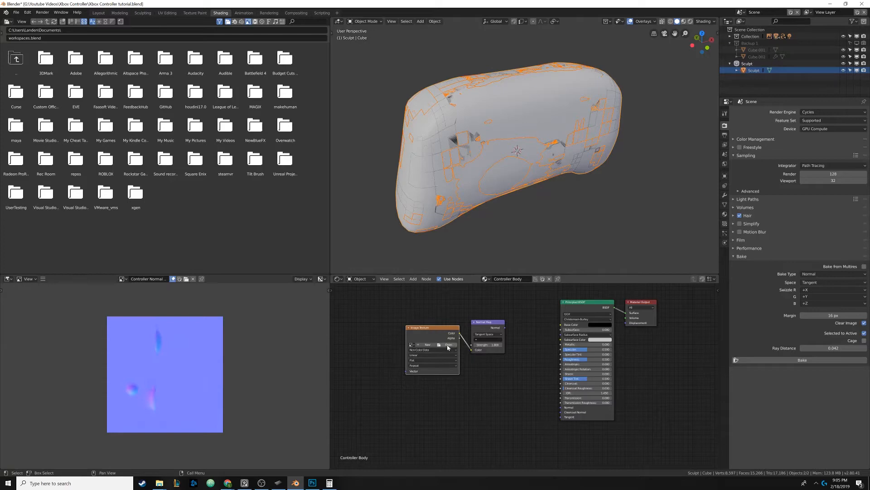
pyautogui.click(448, 345)
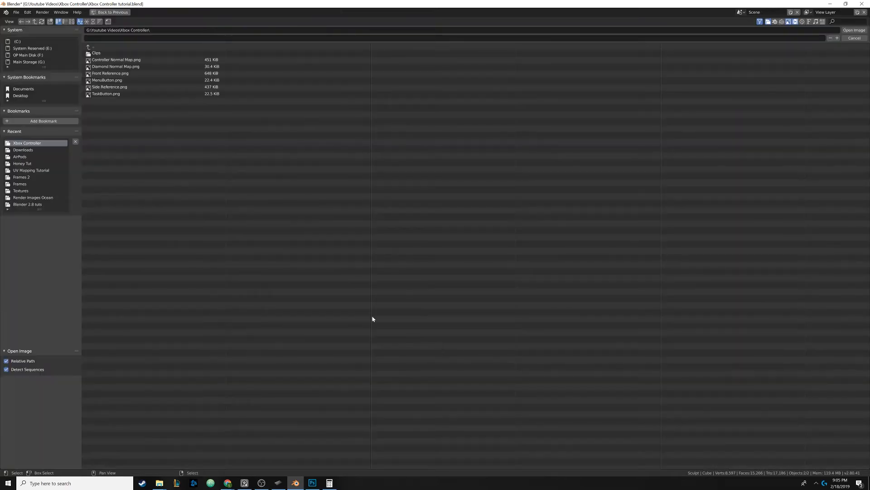
pyautogui.doubleClick(133, 62)
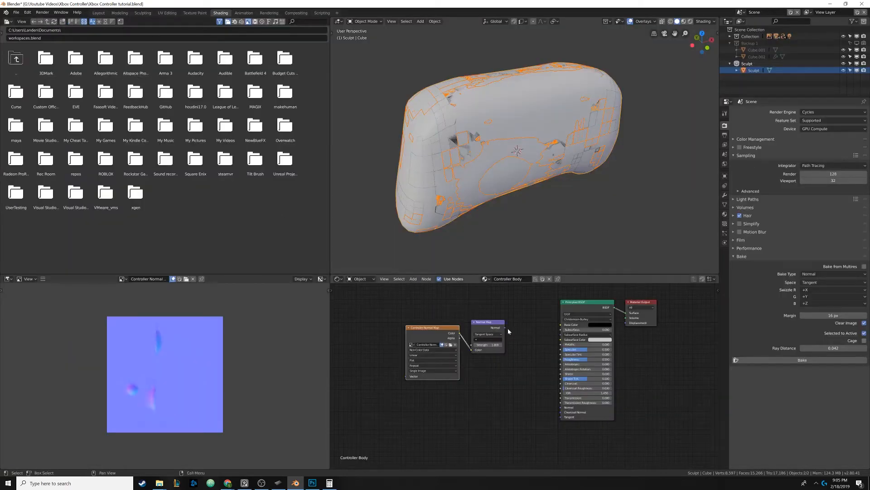
pyautogui.moveTo(506, 327); pyautogui.dragTo(561, 407)
pyautogui.moveTo(487, 323); pyautogui.dragTo(505, 344)
# - Hide the Sculpt collection, unhide the remaining controller objects, and hide the two reference-image empties again
pyautogui.click(844, 66)
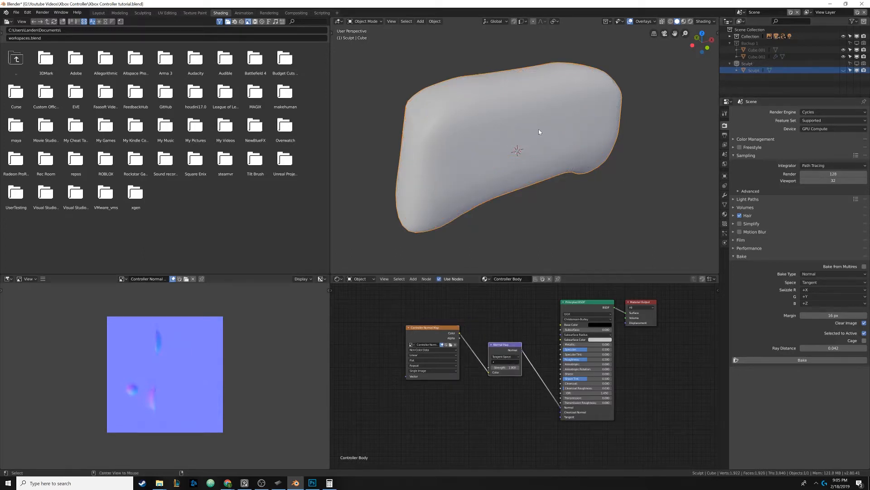
pyautogui.hotkey('alt', 'h')
pyautogui.click(512, 59)
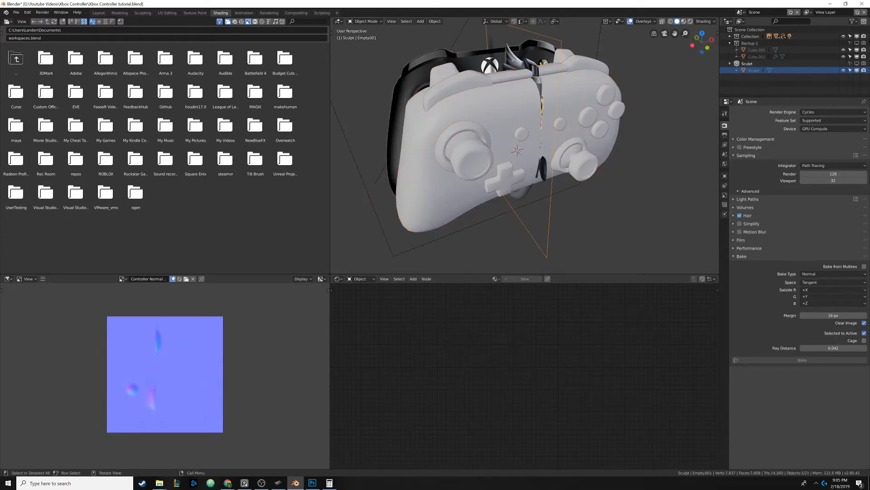
pyautogui.press('h')
pyautogui.click(512, 59)
pyautogui.press('h')
# - Examine the controller in Rendered shading from several angles, checking the normal-mapped body around the thumbsticks and face buttons
pyautogui.click(691, 22)
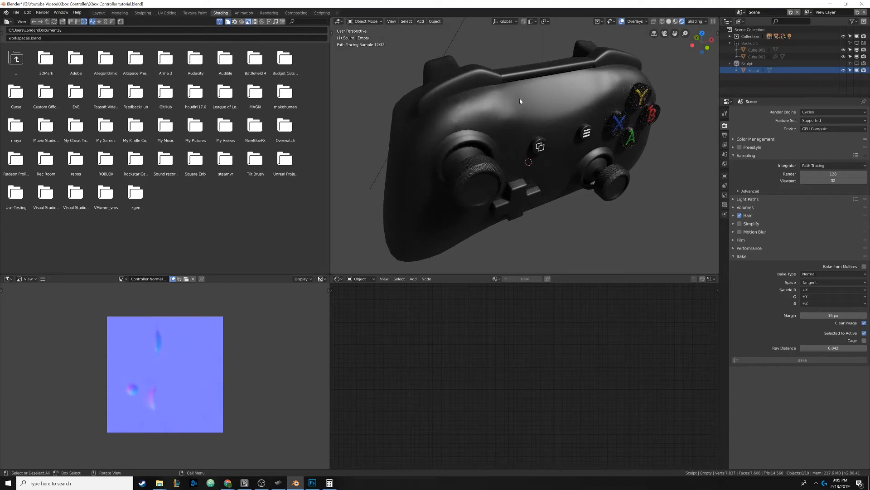
pyautogui.moveTo(569, 114)
pyautogui.mouseDown(button='middle')
pyautogui.moveTo(559, 85)
pyautogui.moveTo(546, 113)
pyautogui.moveTo(553, 102)
pyautogui.moveTo(566, 110)
pyautogui.moveTo(554, 95)
pyautogui.moveTo(532, 92)
pyautogui.moveTo(599, 101)
pyautogui.moveTo(632, 93)
pyautogui.moveTo(581, 95)
pyautogui.moveTo(555, 84)
pyautogui.mouseUp(button='middle')
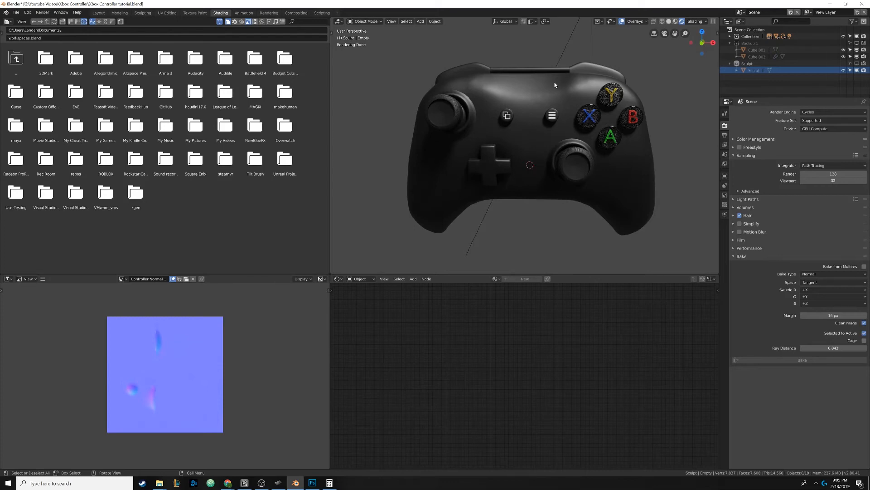
pyautogui.scroll(5, 555, 85)
pyautogui.moveTo(559, 103); pyautogui.dragTo(502, 170, button='middle')
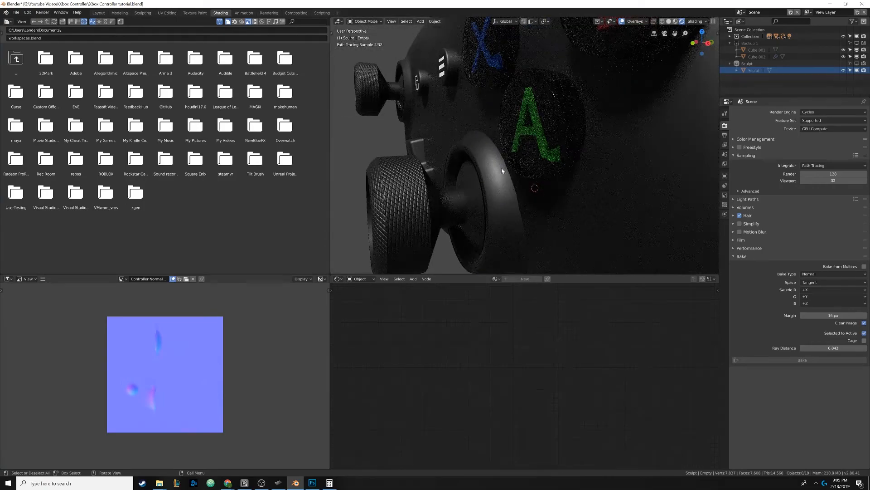
pyautogui.scroll(2, 508, 169)
pyautogui.scroll(3, 537, 165)
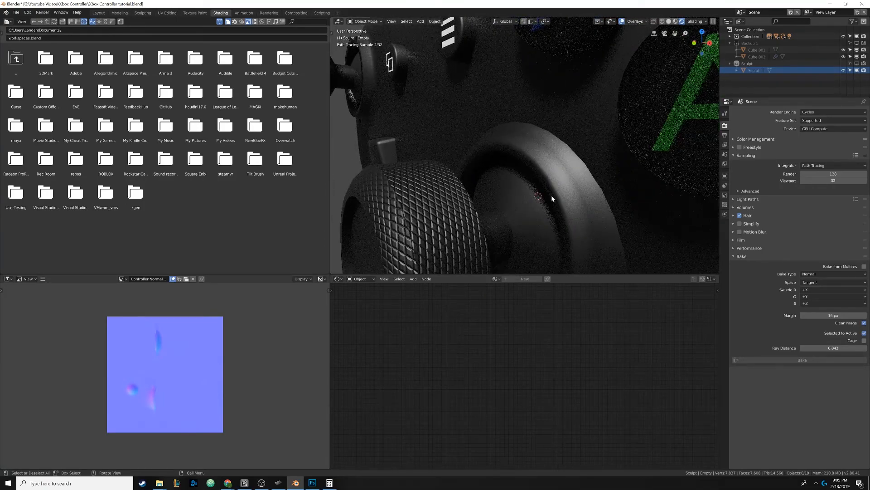
pyautogui.scroll(-5, 551, 176)
pyautogui.moveTo(550, 172); pyautogui.dragTo(499, 116, button='middle')
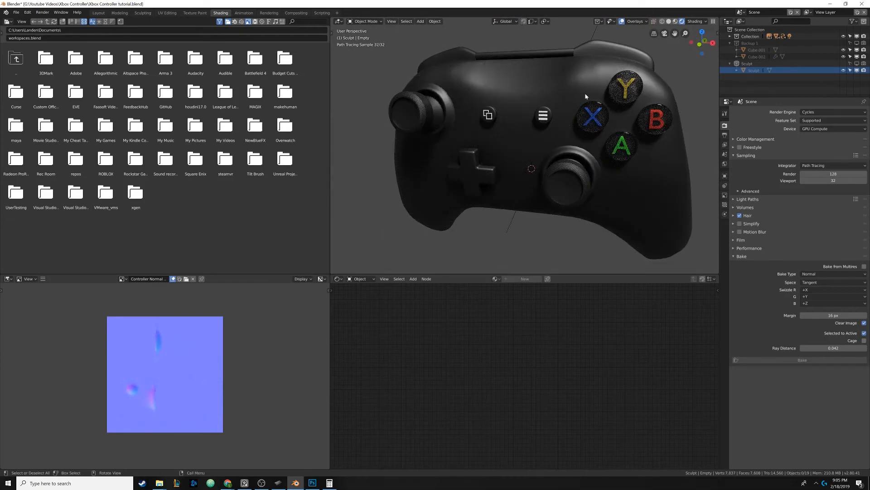
pyautogui.moveTo(529, 150); pyautogui.dragTo(493, 167, button='middle')
pyautogui.scroll(-3, 494, 168)
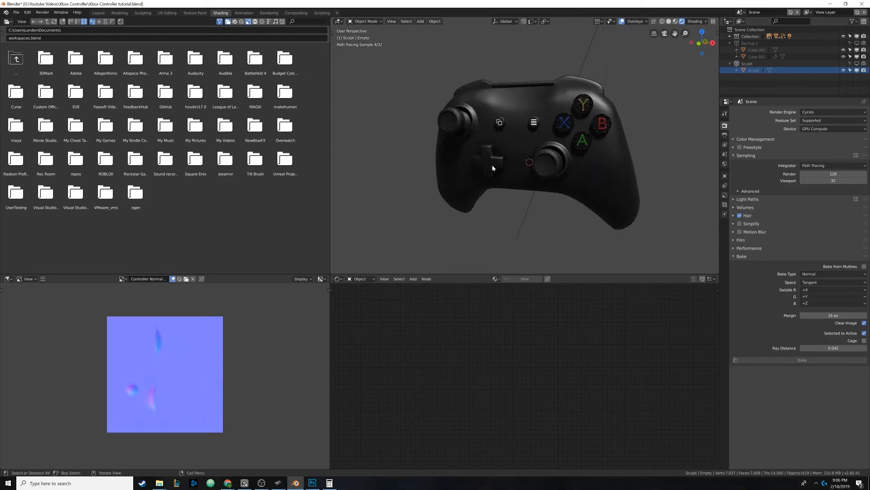